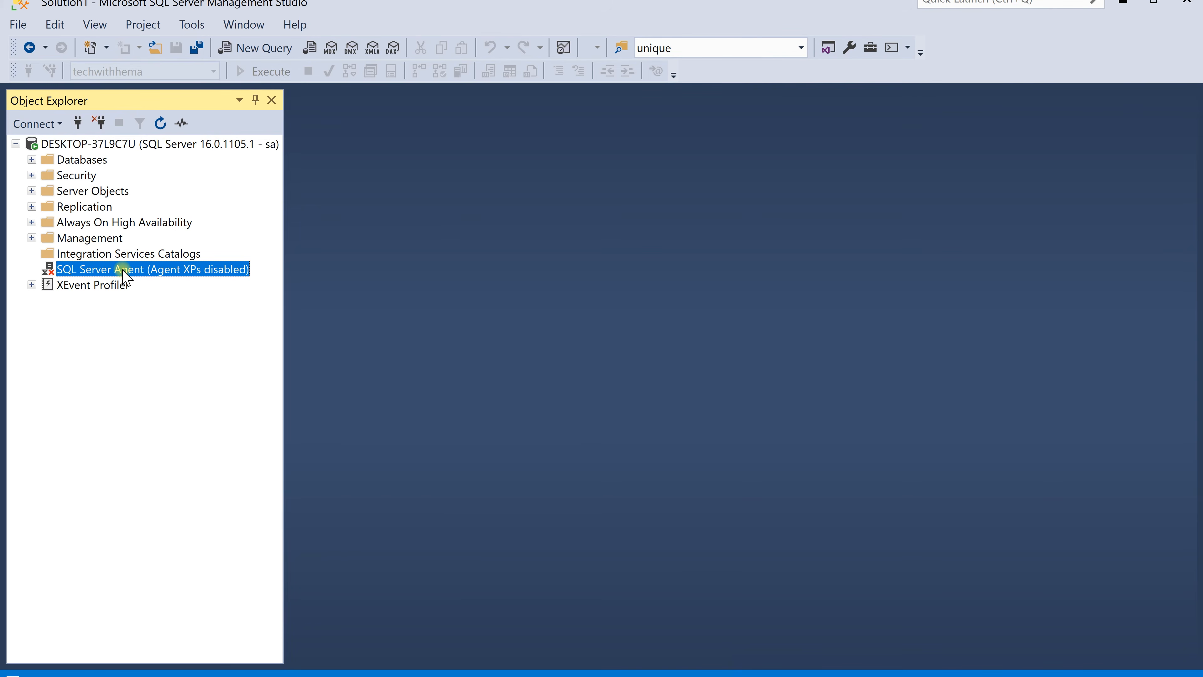
Start the SQL Server Agent service, refresh the server tree, and expand the SQL Server Agent node
right_click(124, 273)
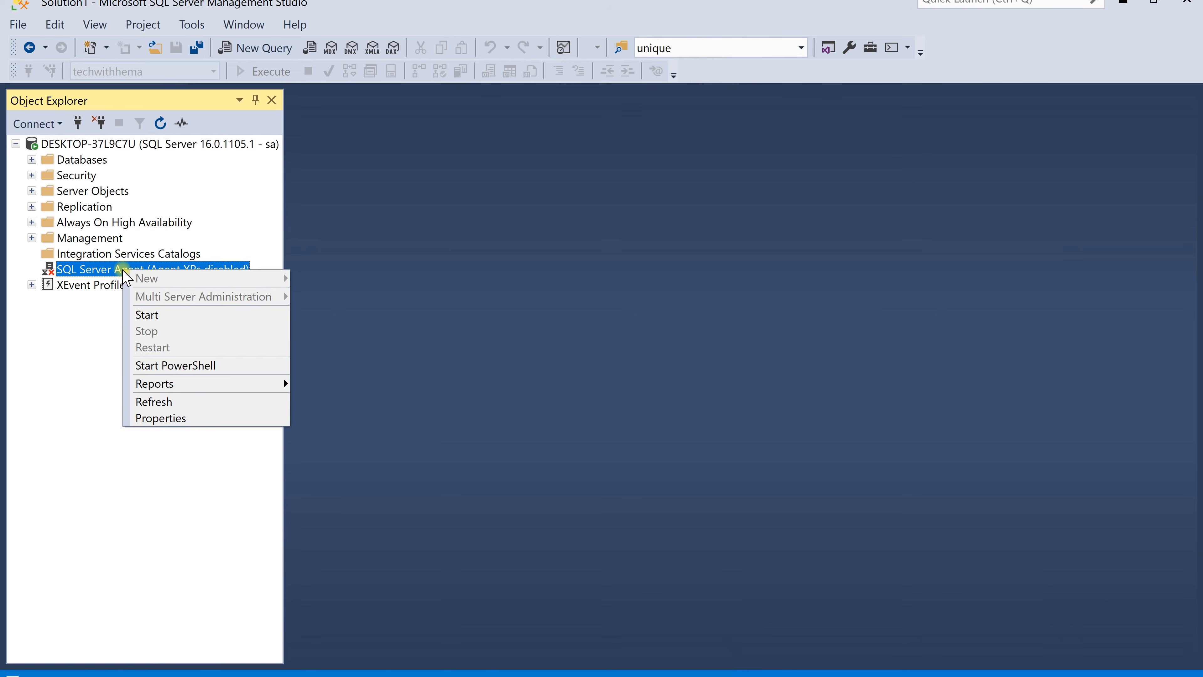
click(153, 314)
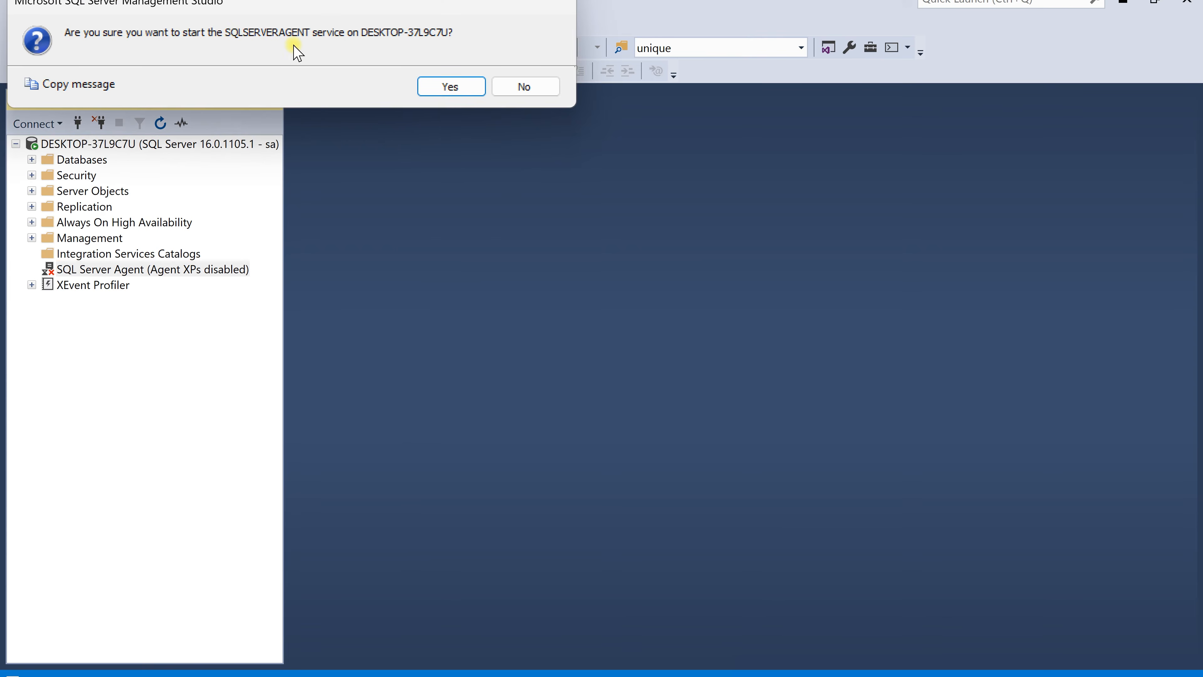
click(450, 88)
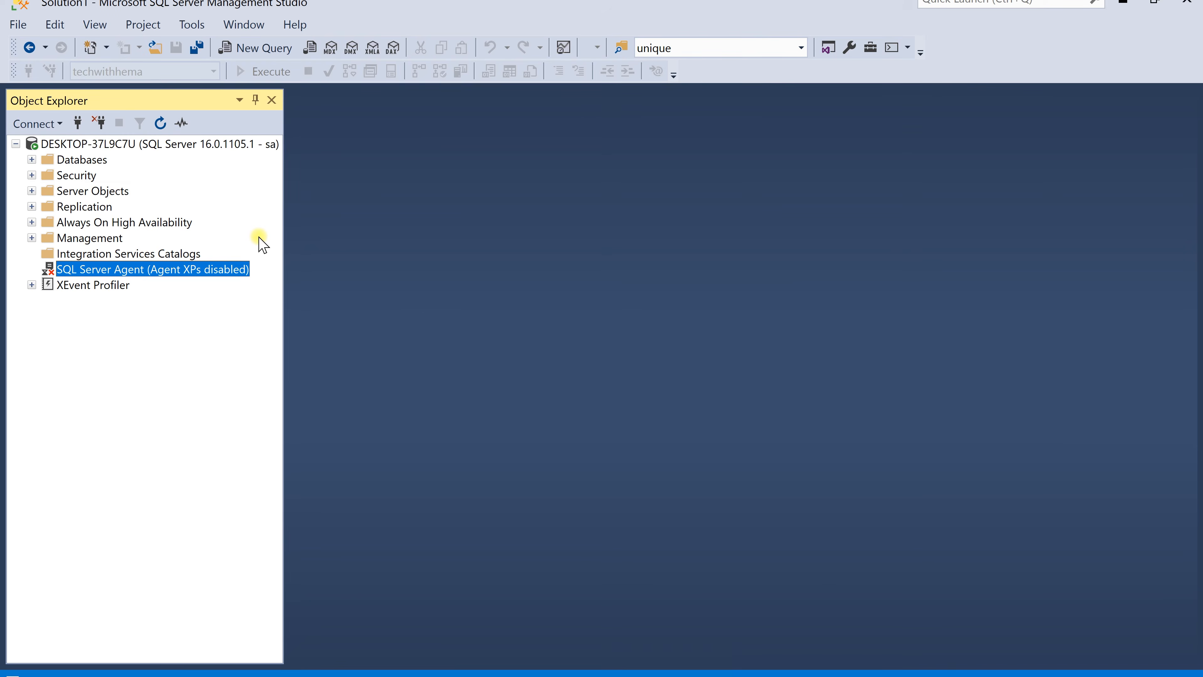
click(161, 124)
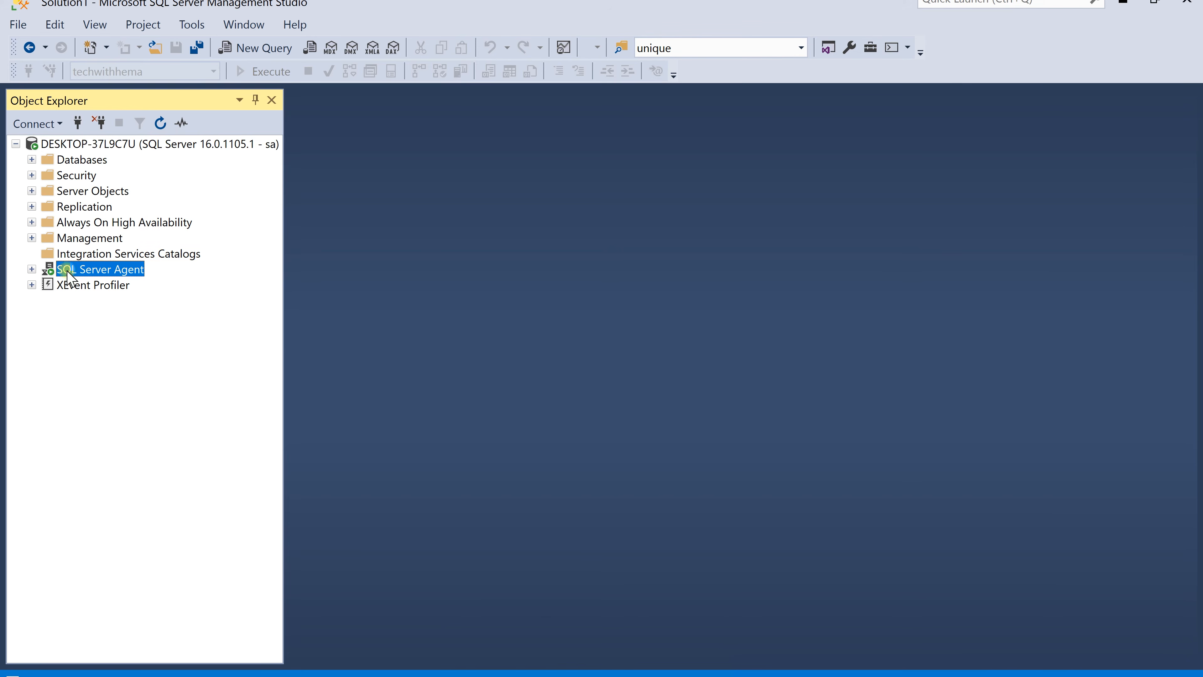
click(32, 269)
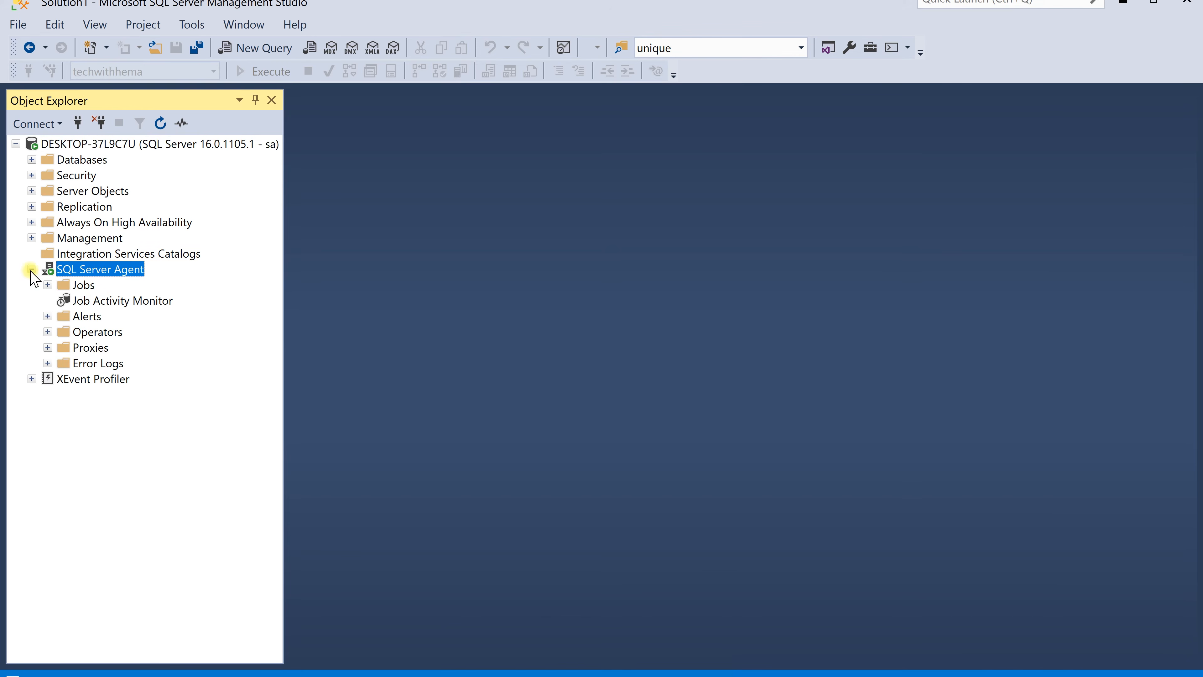
Create a new SQL Server Agent job named Test job
right_click(82, 287)
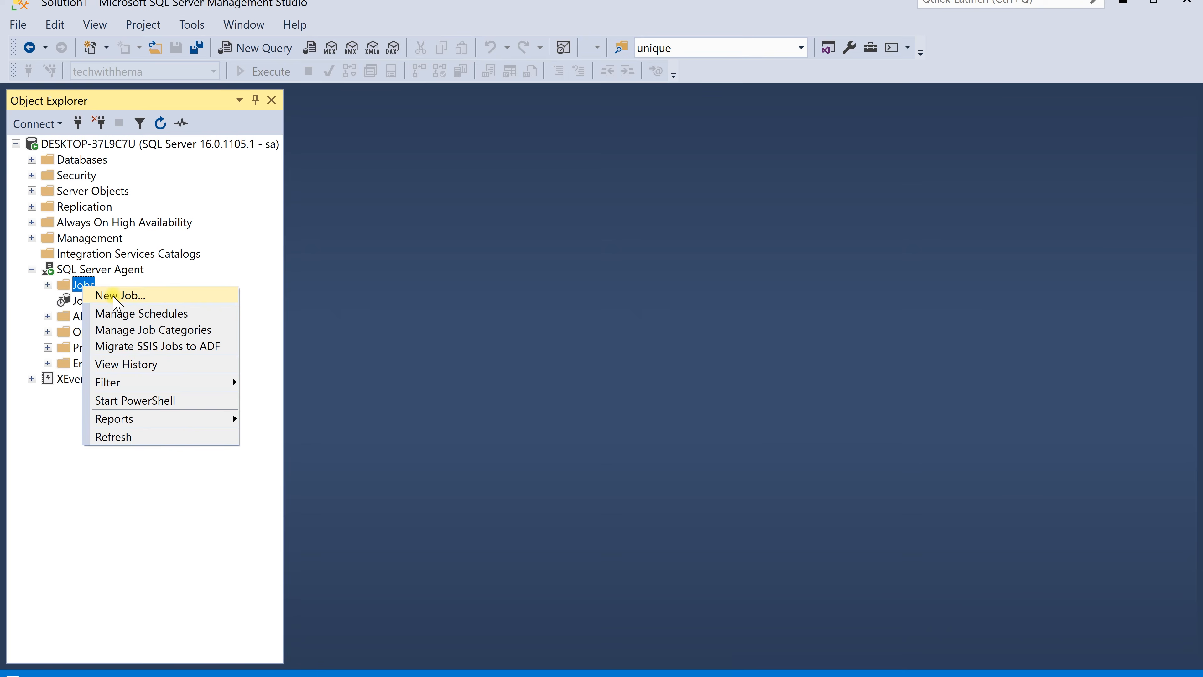
click(114, 295)
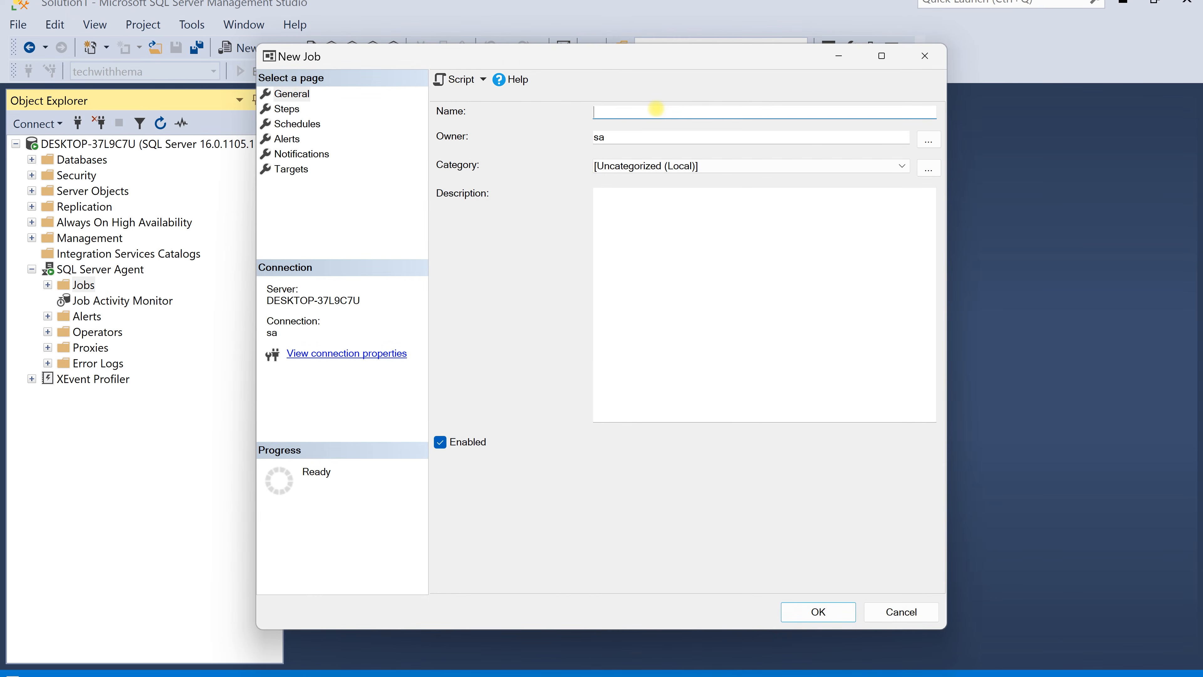
text(Test job)
drag(615, 138, 596, 138)
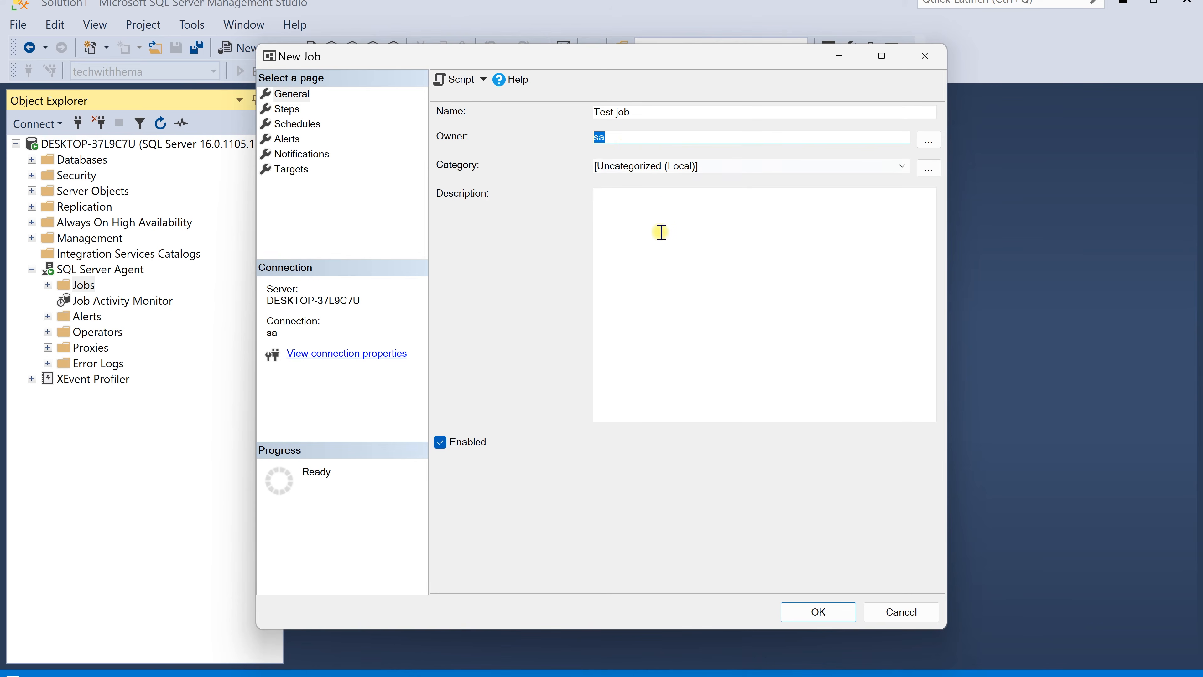
click(645, 232)
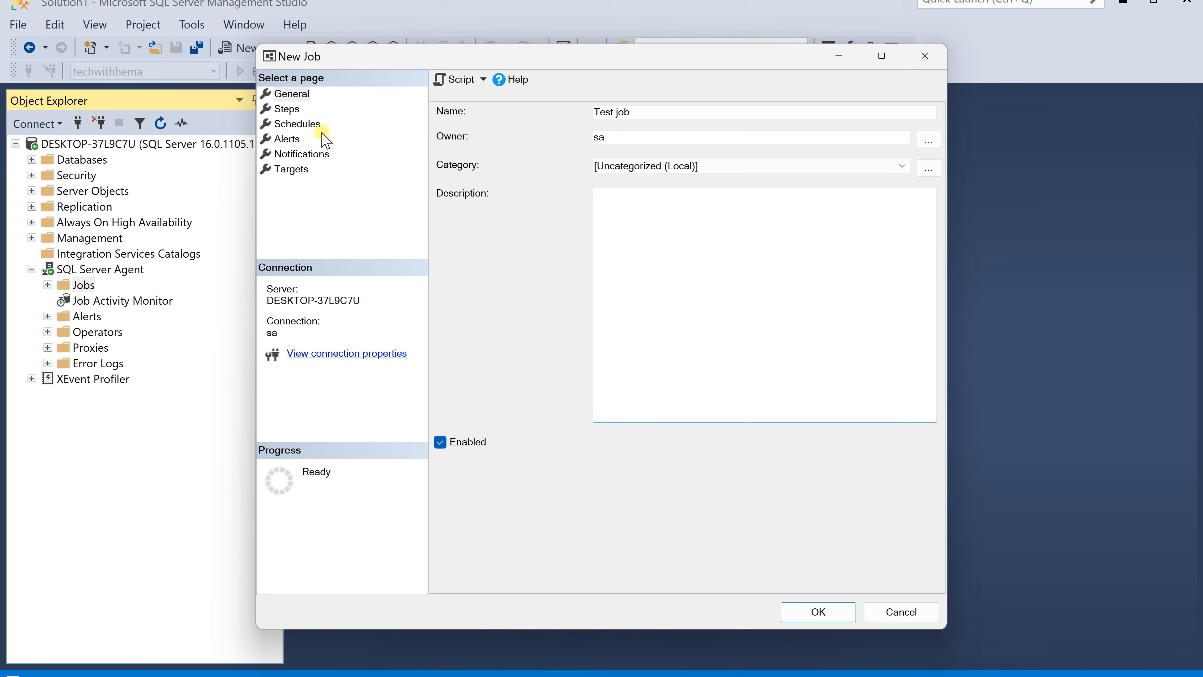
Add a new job step named Create table with type Transact-SQL script (T-SQL)
click(289, 109)
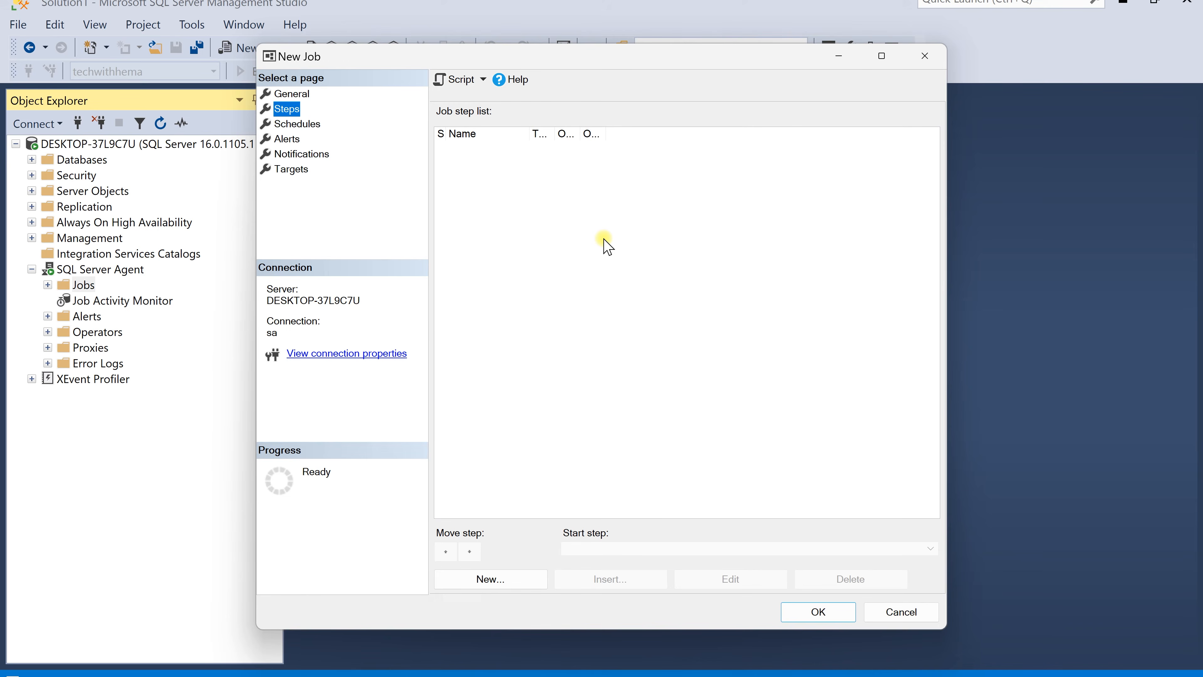
click(517, 579)
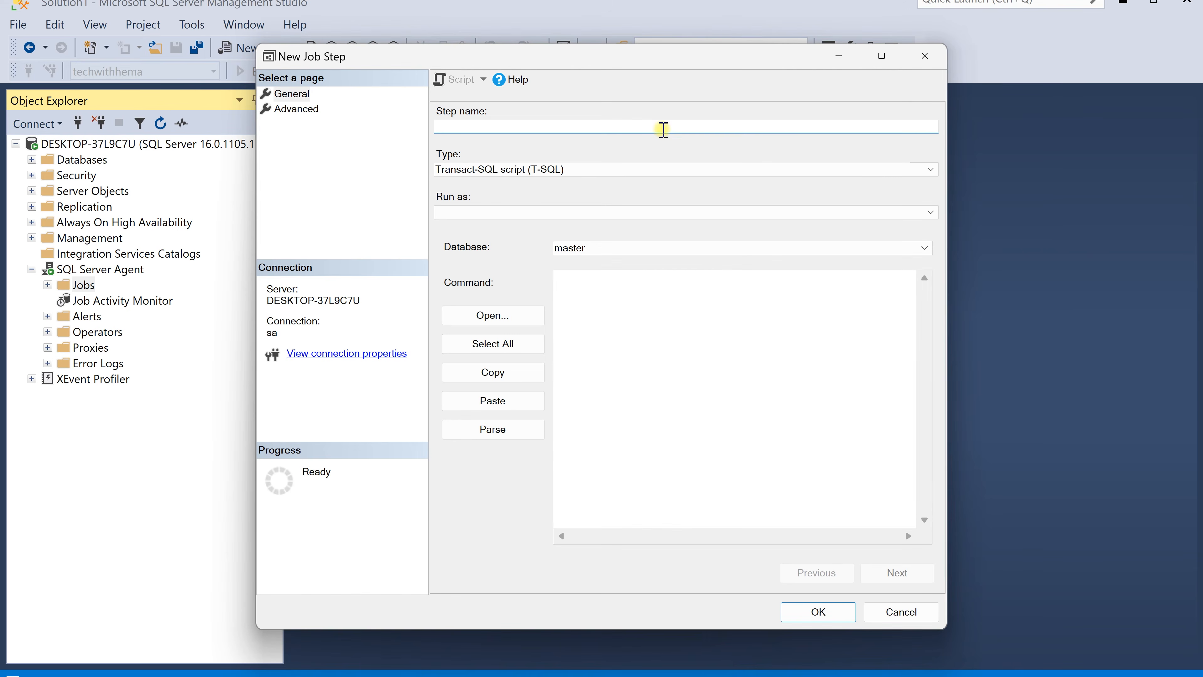
text(Create table)
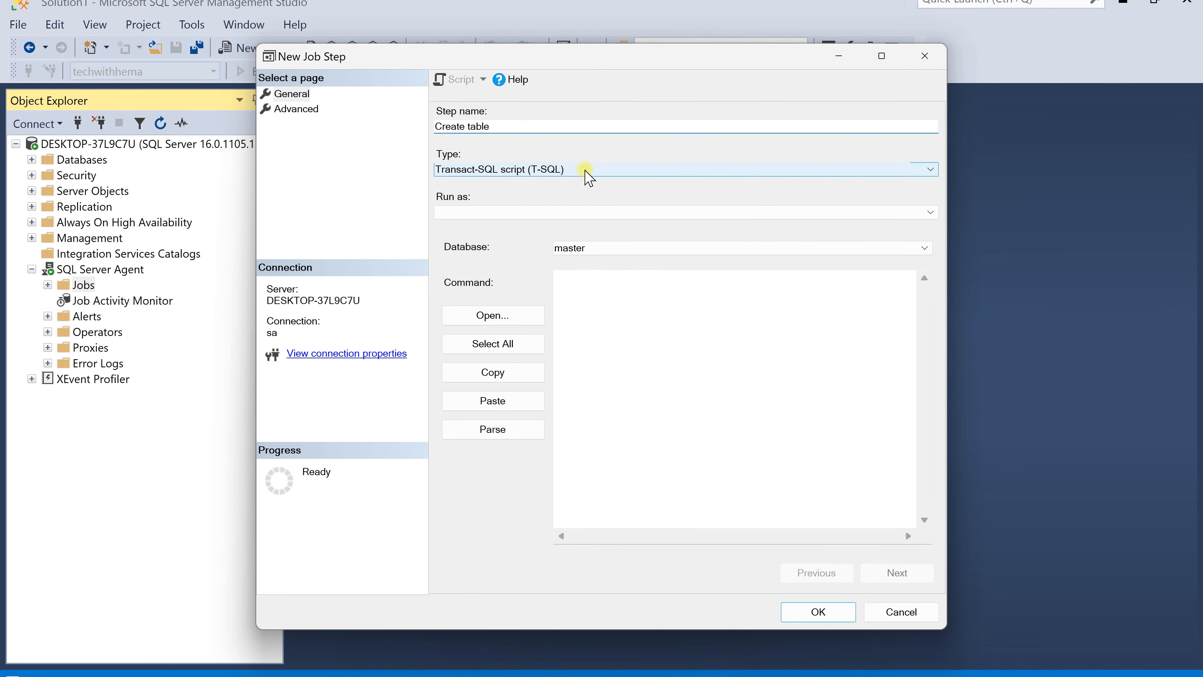
click(588, 177)
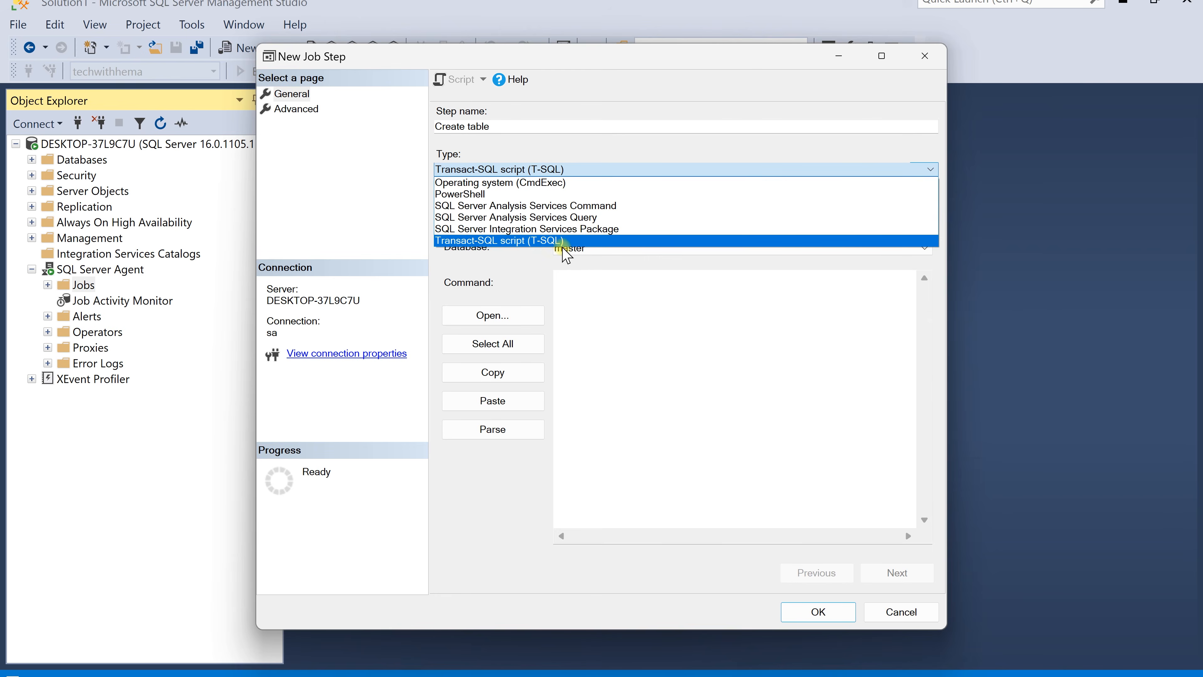
click(578, 241)
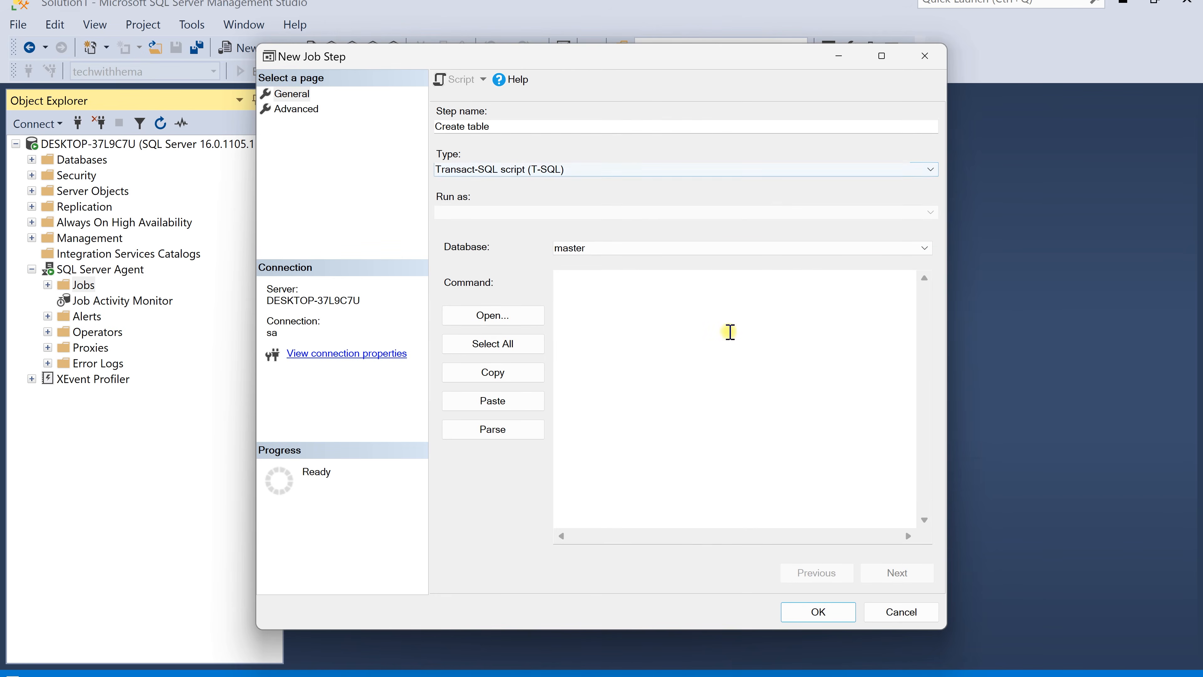
Set the Create table step's database to techwithhema
click(672, 251)
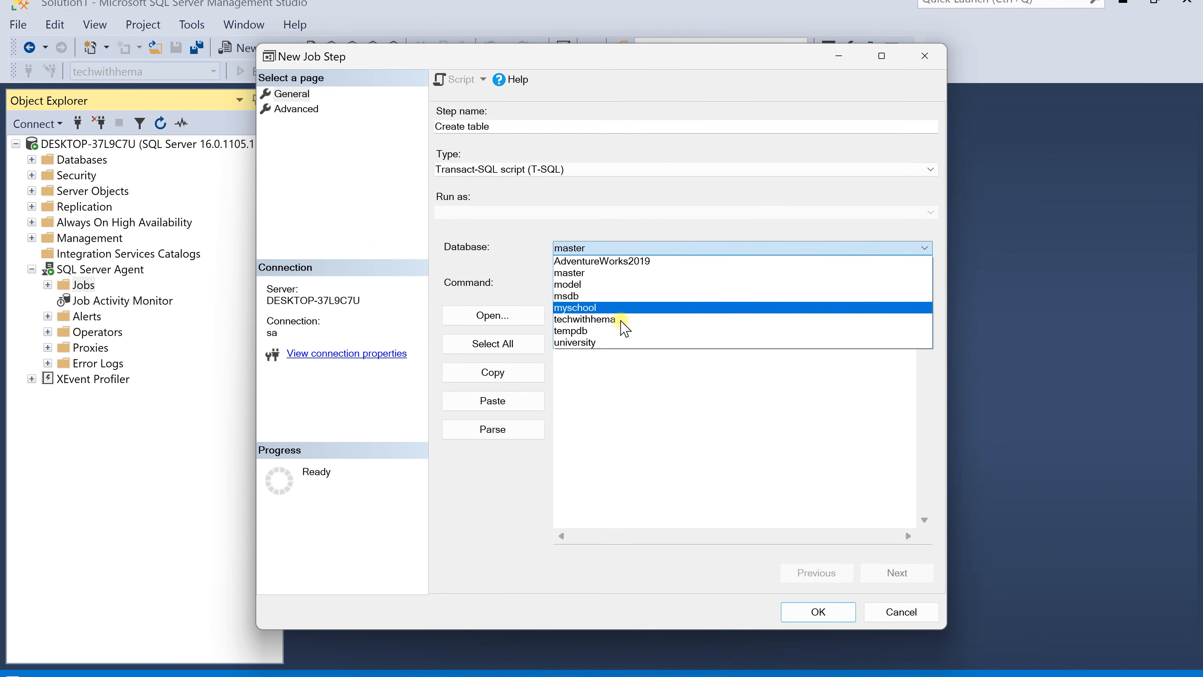
click(621, 321)
click(657, 299)
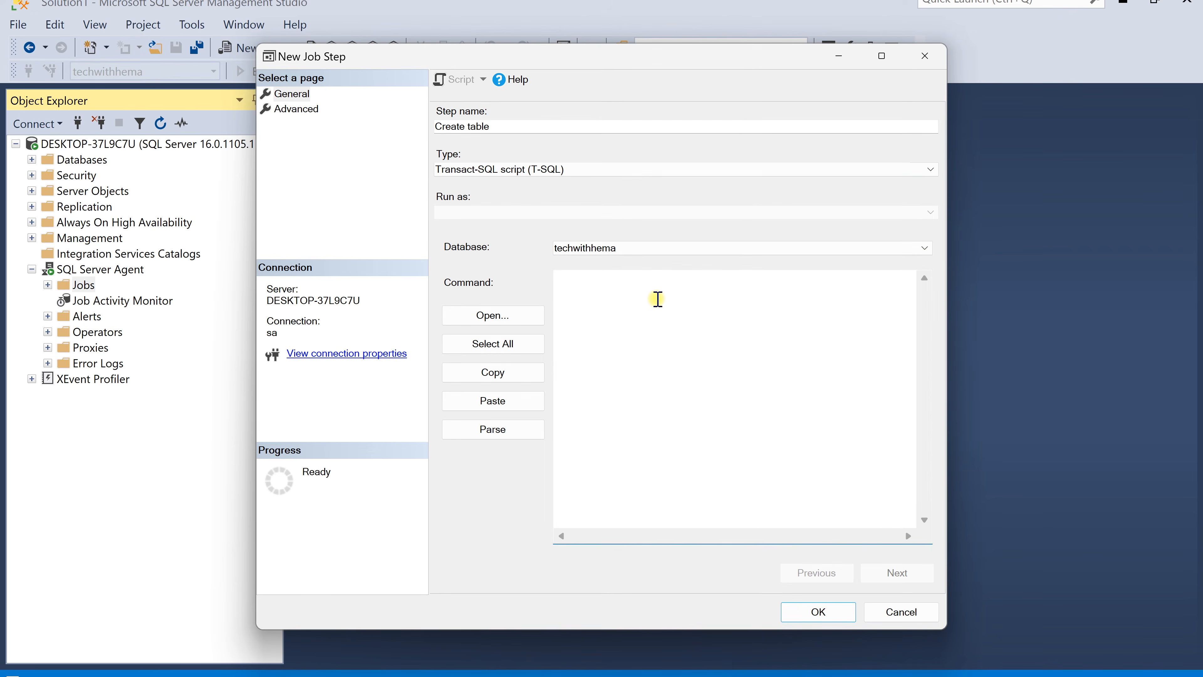
Enter the step command CREATE TABLE test_job with columns id int and CreatedDate Date
text(CREATE TABLE test_job)
key(Return)
text(()
key(Return)
text(id int,)
key(Return)
key(Return)
text())
key(Up)
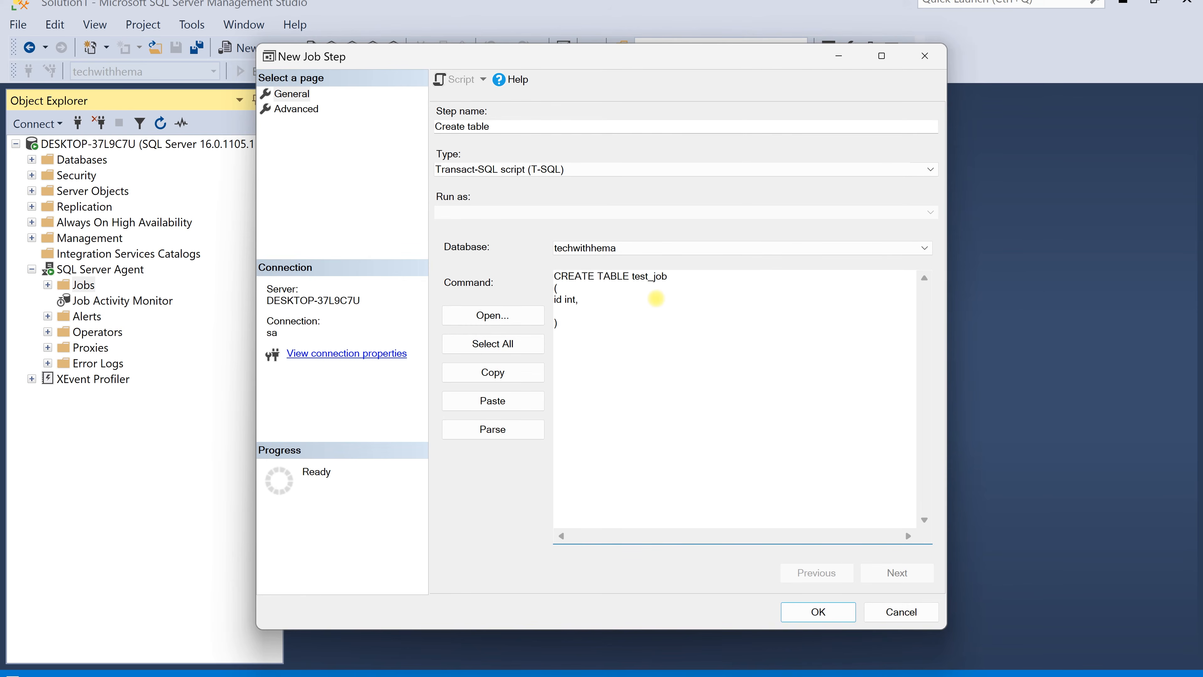
text(CreatedDate Date)
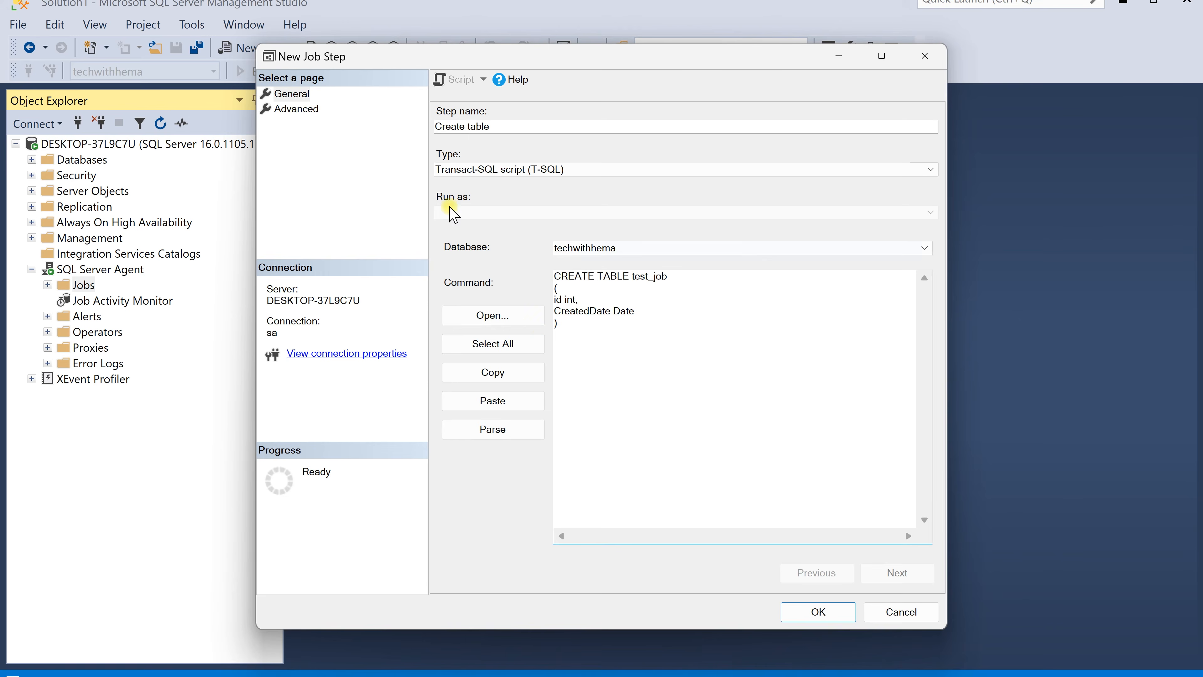
Keep Go to the next step on success and Quit the job reporting failure on failure, then save the step
click(297, 112)
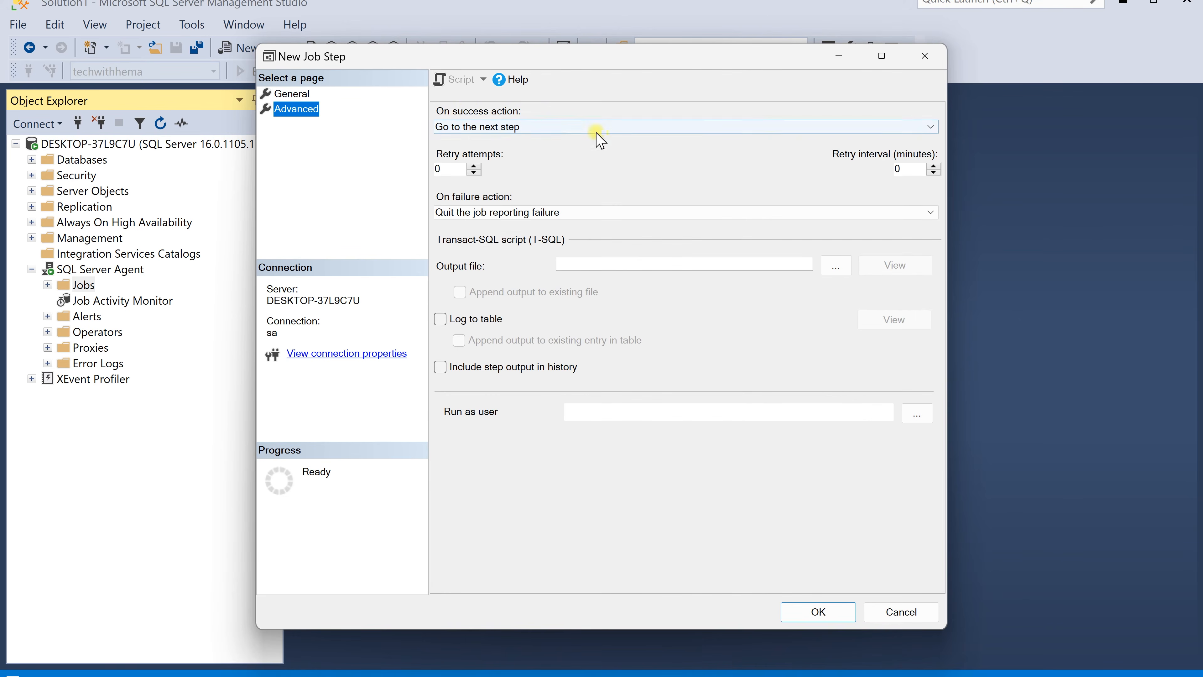
click(571, 127)
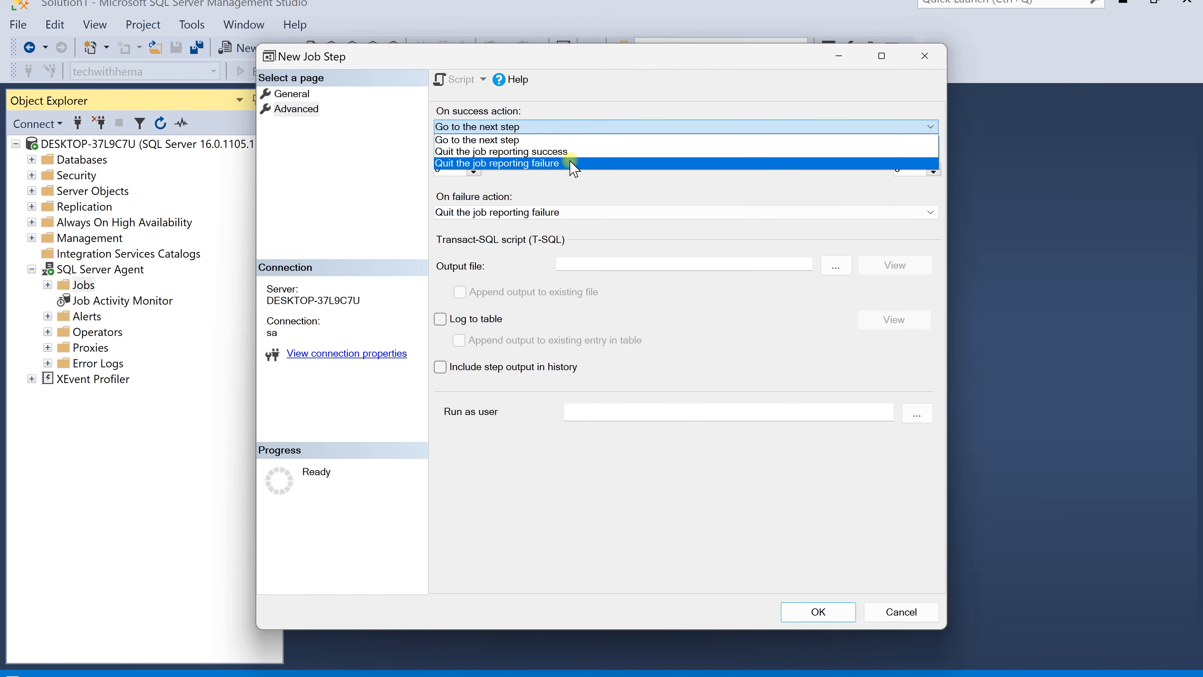
click(518, 141)
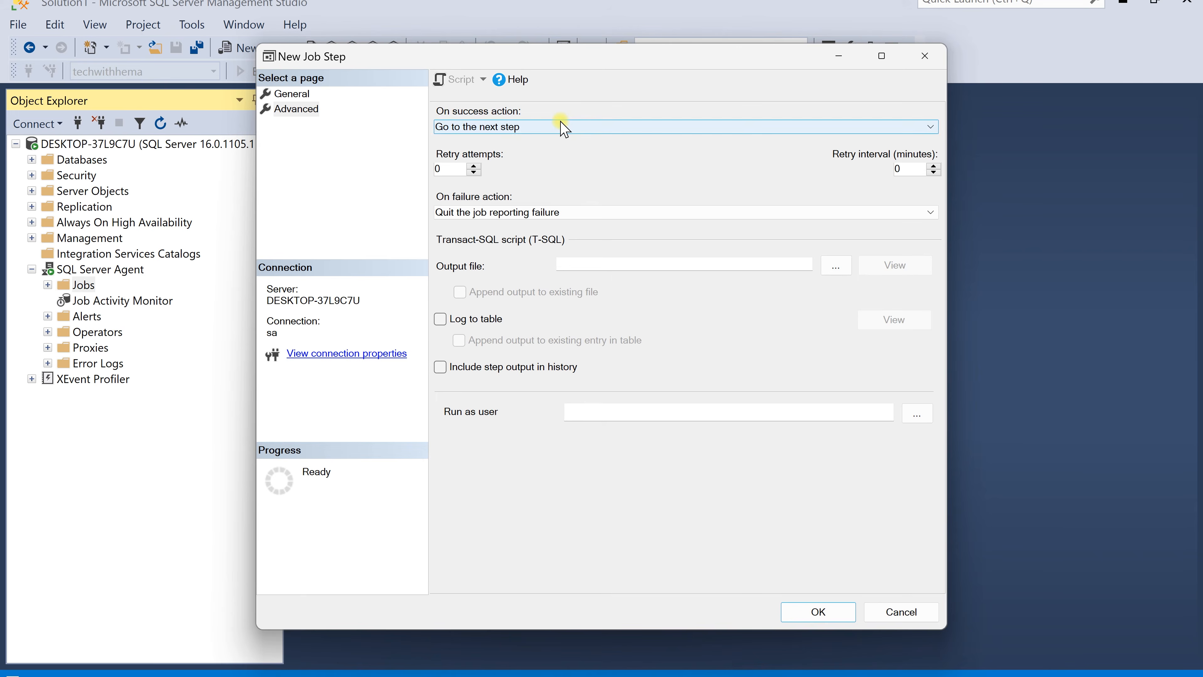
click(473, 165)
drag(916, 169, 871, 177)
click(473, 172)
click(473, 173)
click(612, 213)
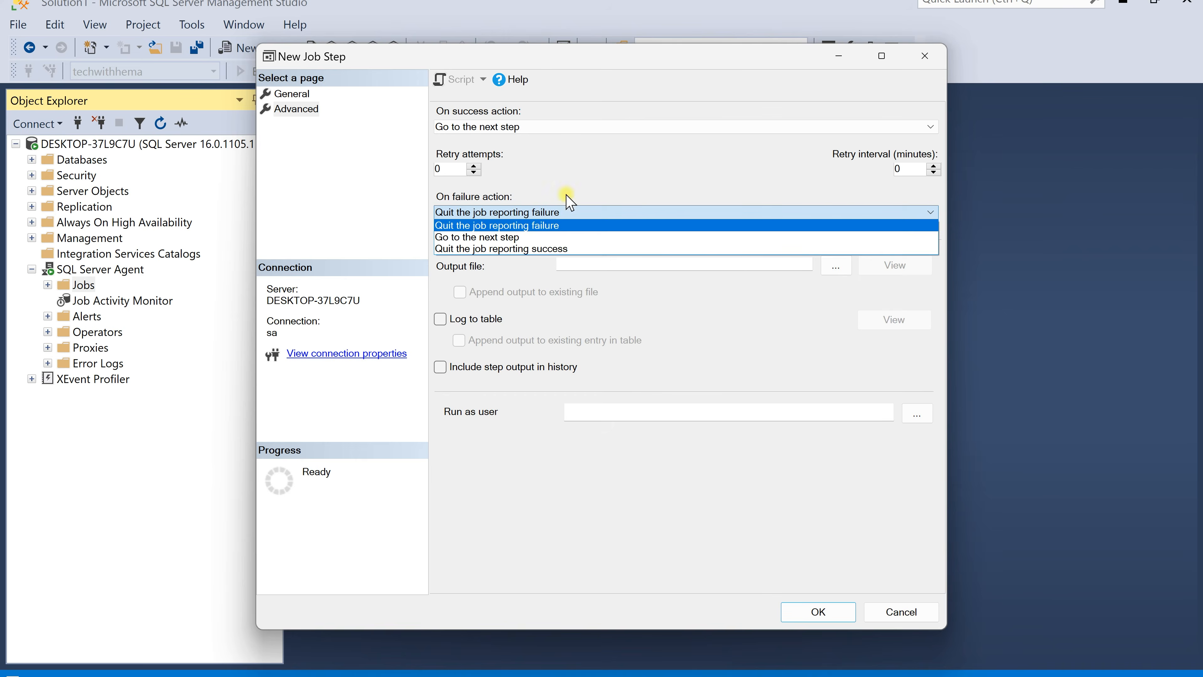
click(542, 227)
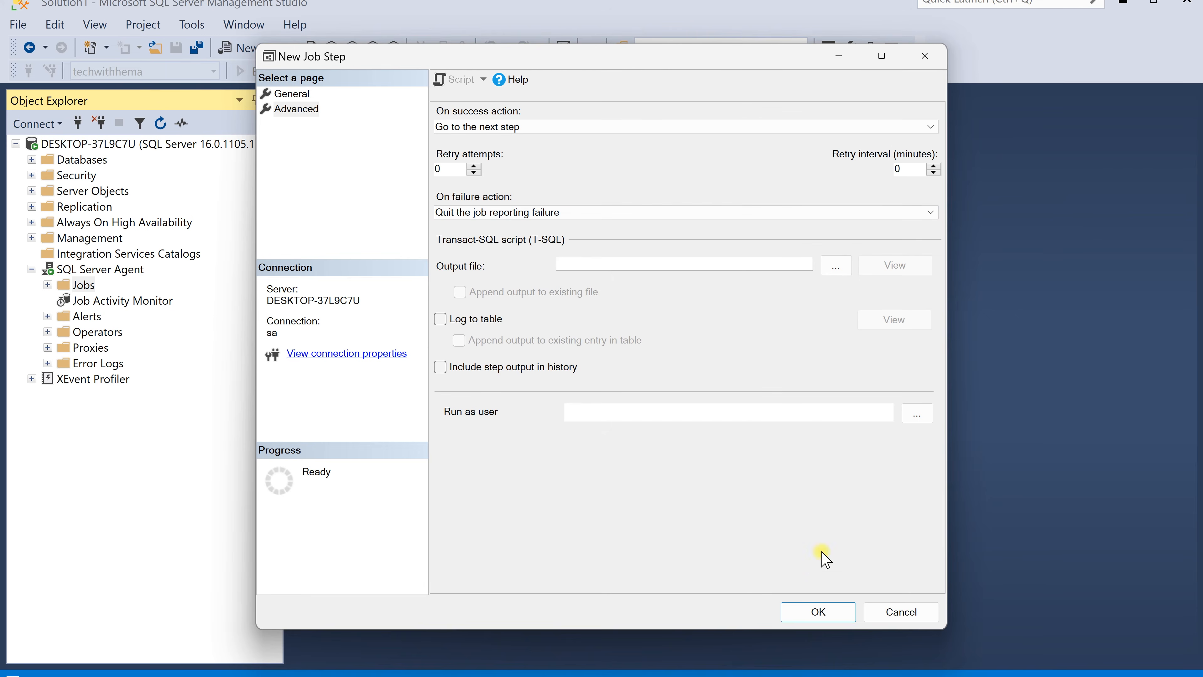
click(816, 620)
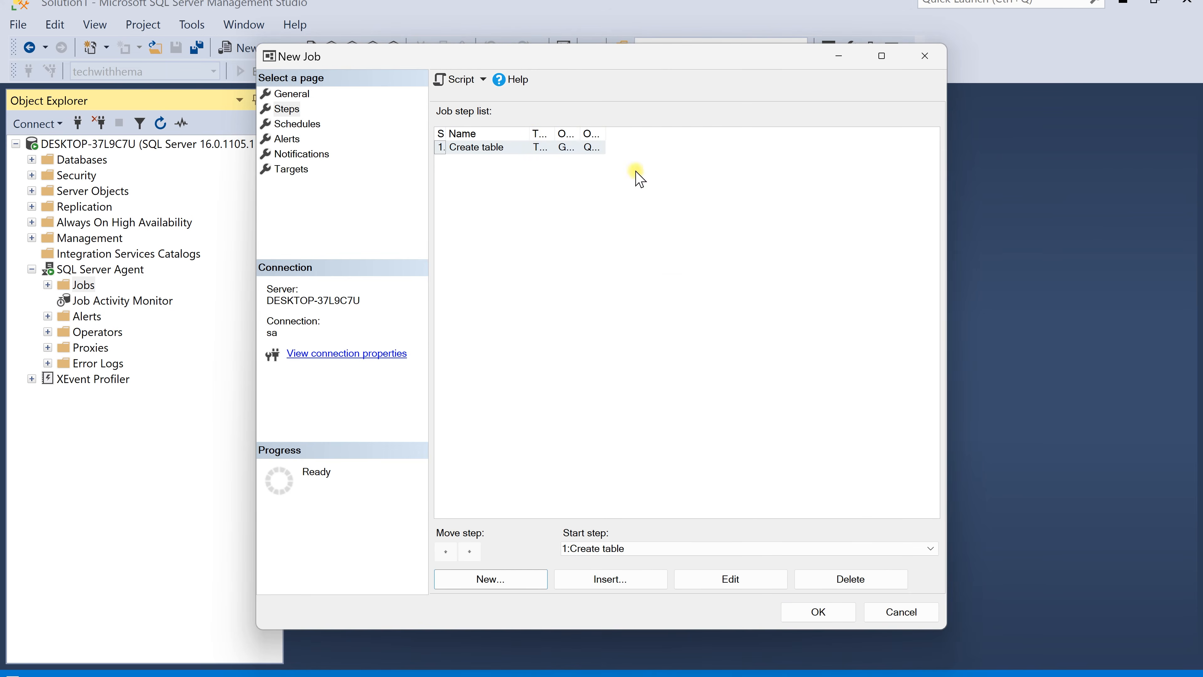
Add a second job step named Insert records using the techwithhema database
drag(531, 134, 593, 128)
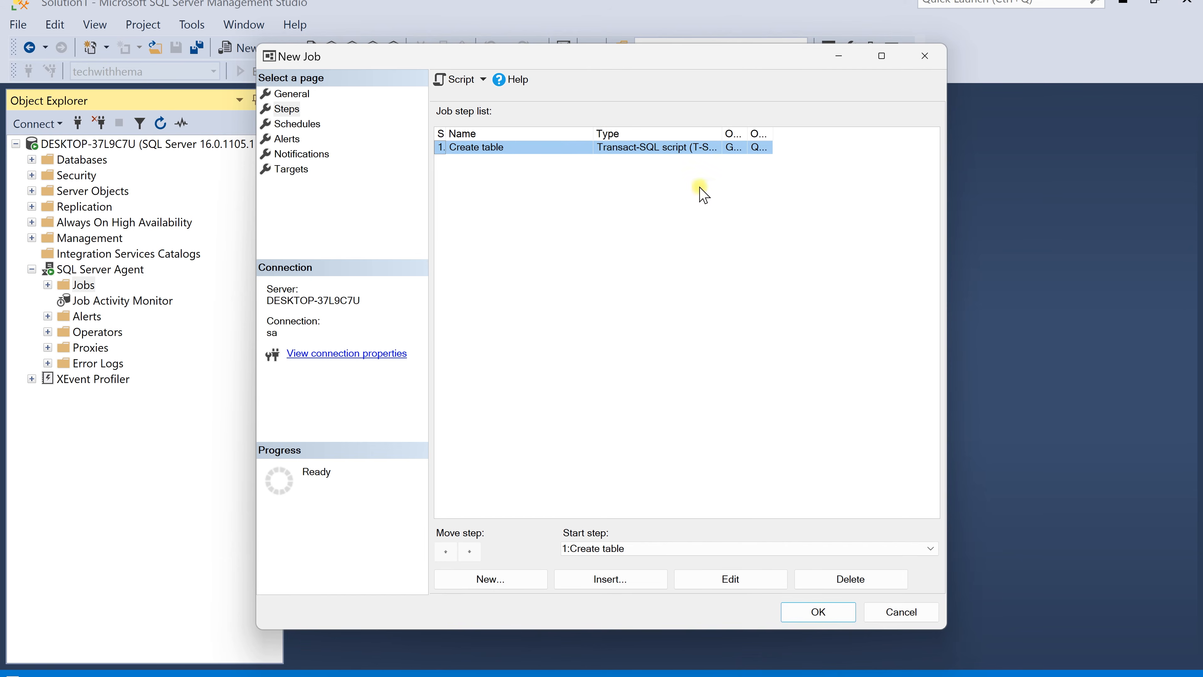
click(508, 584)
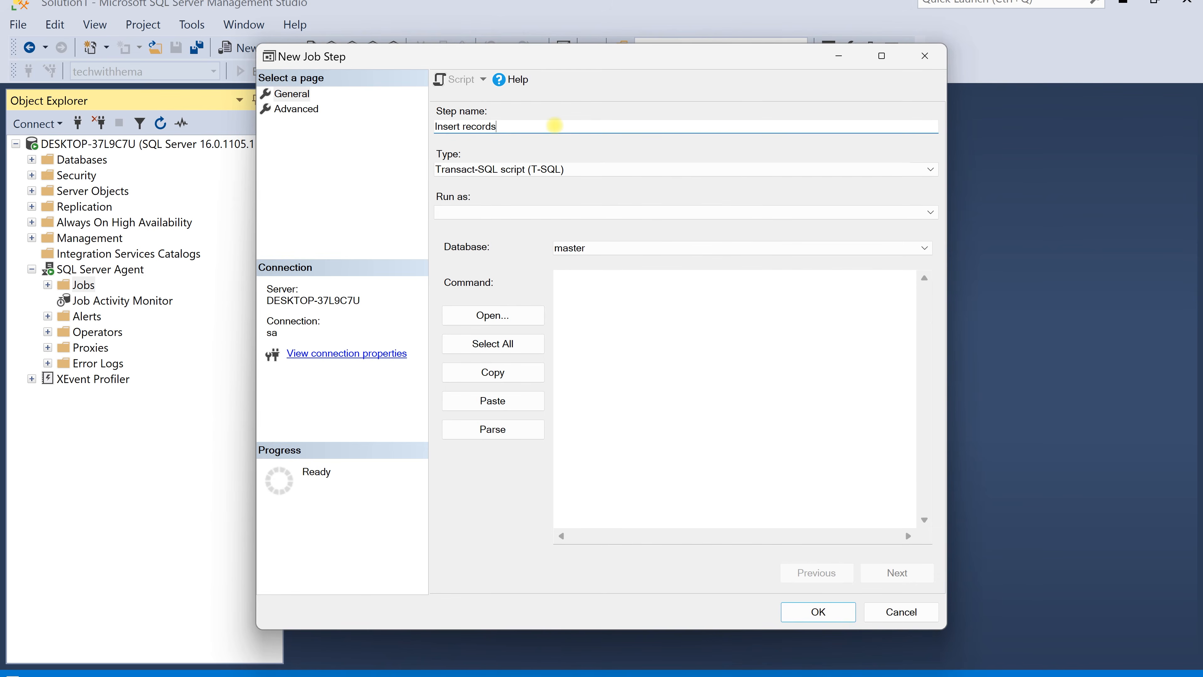
click(639, 249)
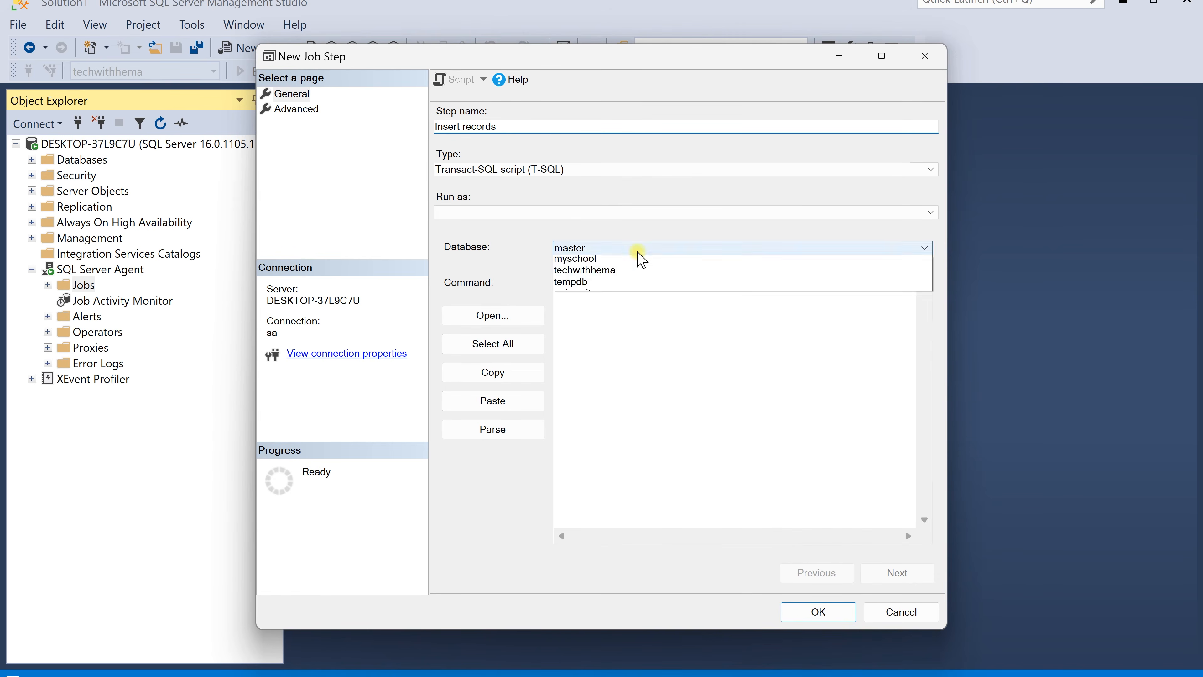
click(618, 319)
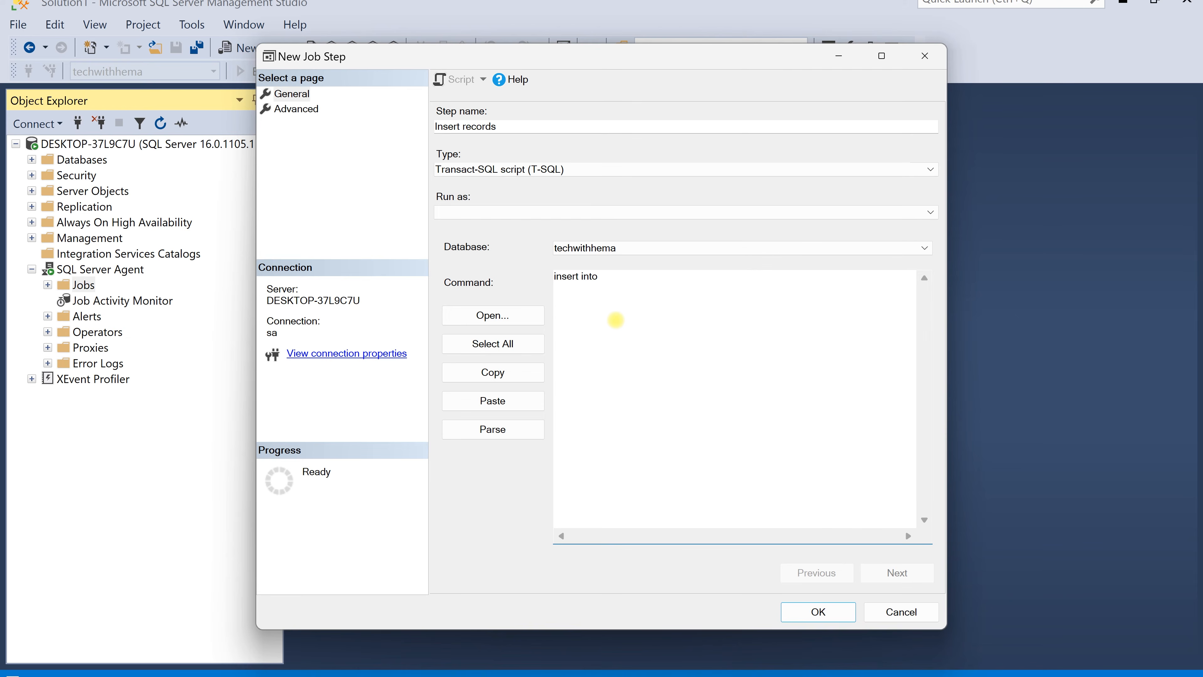
Enter the command insert into test_job values(1,getdate()) for the Insert records step
text(t_job)
key(Return)
text(values(1,getdate()
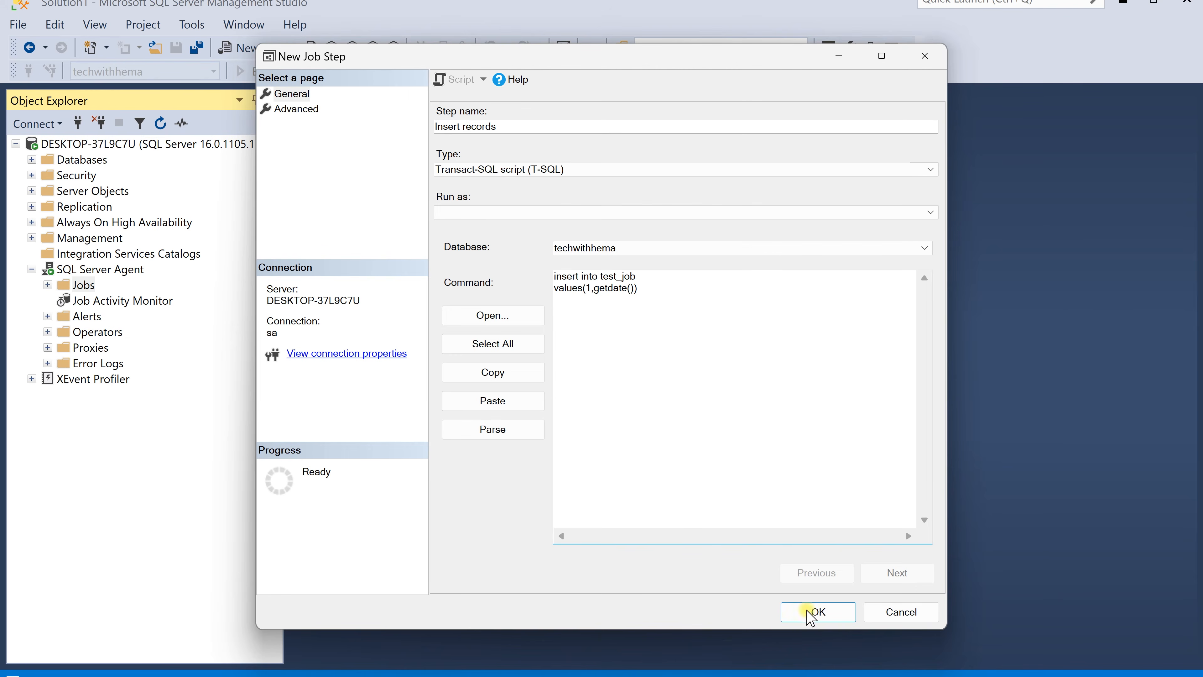
Set the Insert records step's success action to Quit the job reporting success and save the step
click(297, 109)
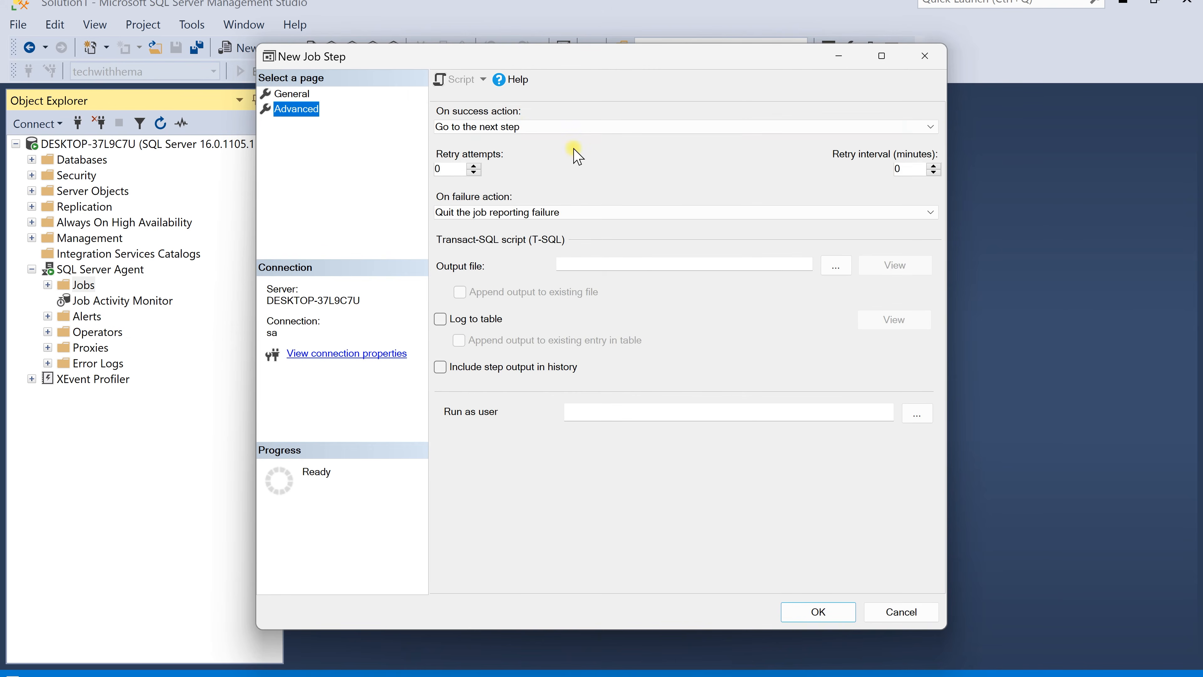
click(574, 129)
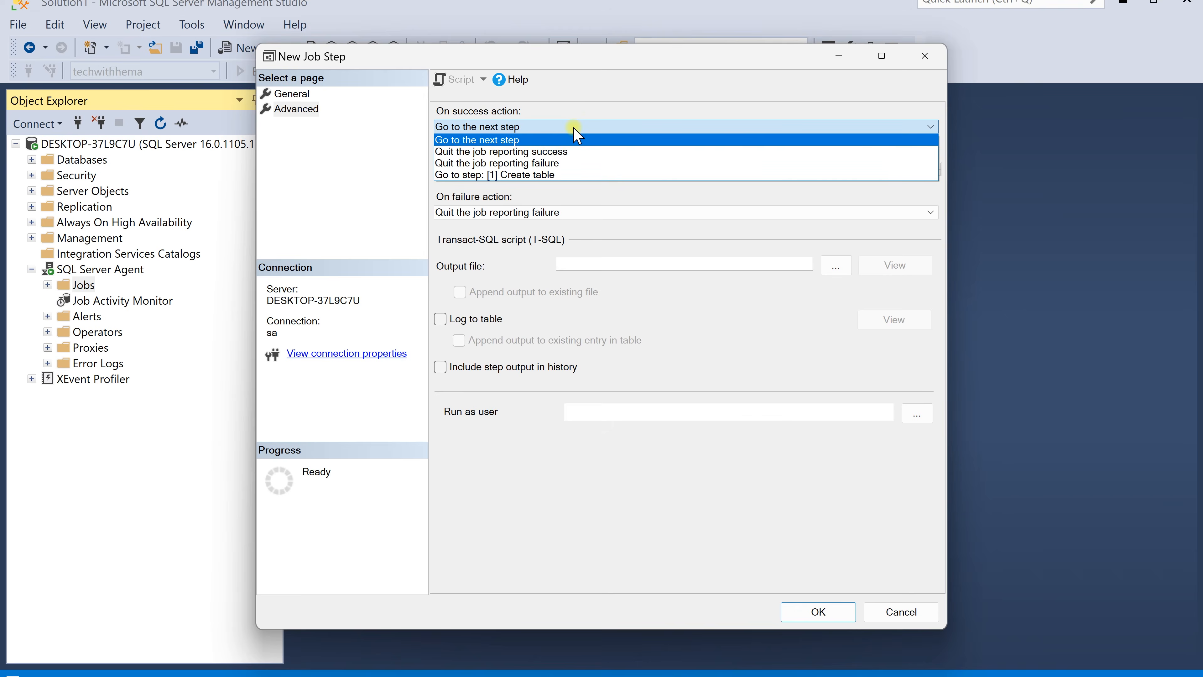
click(567, 152)
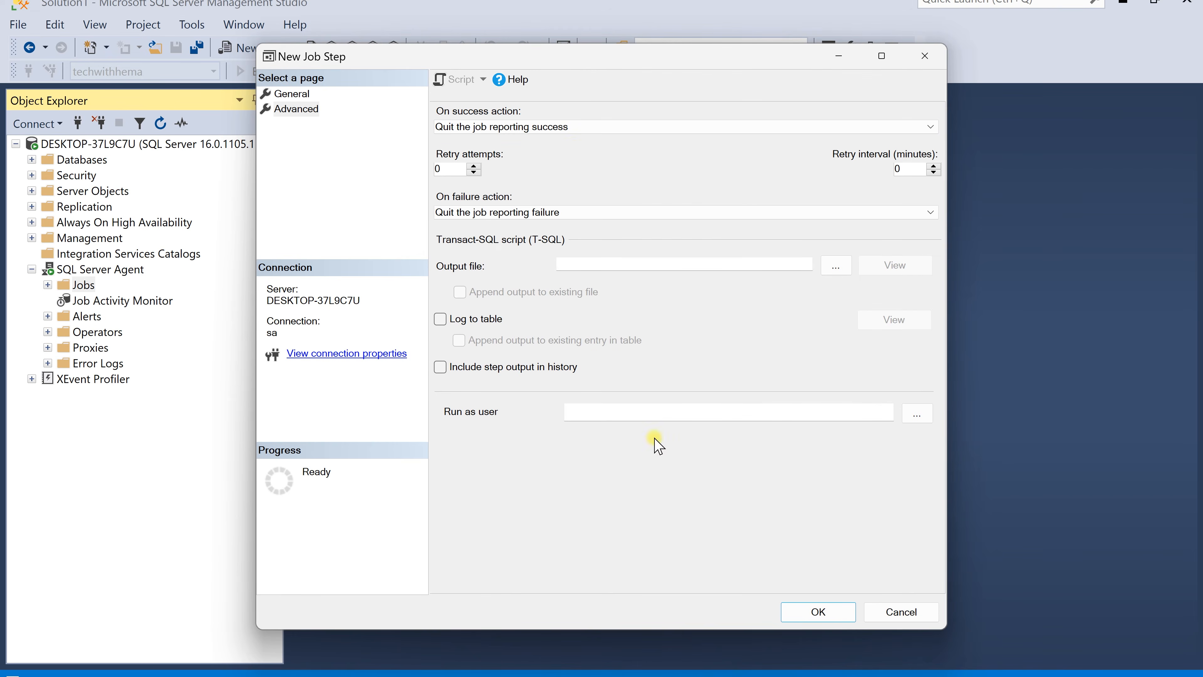
click(816, 612)
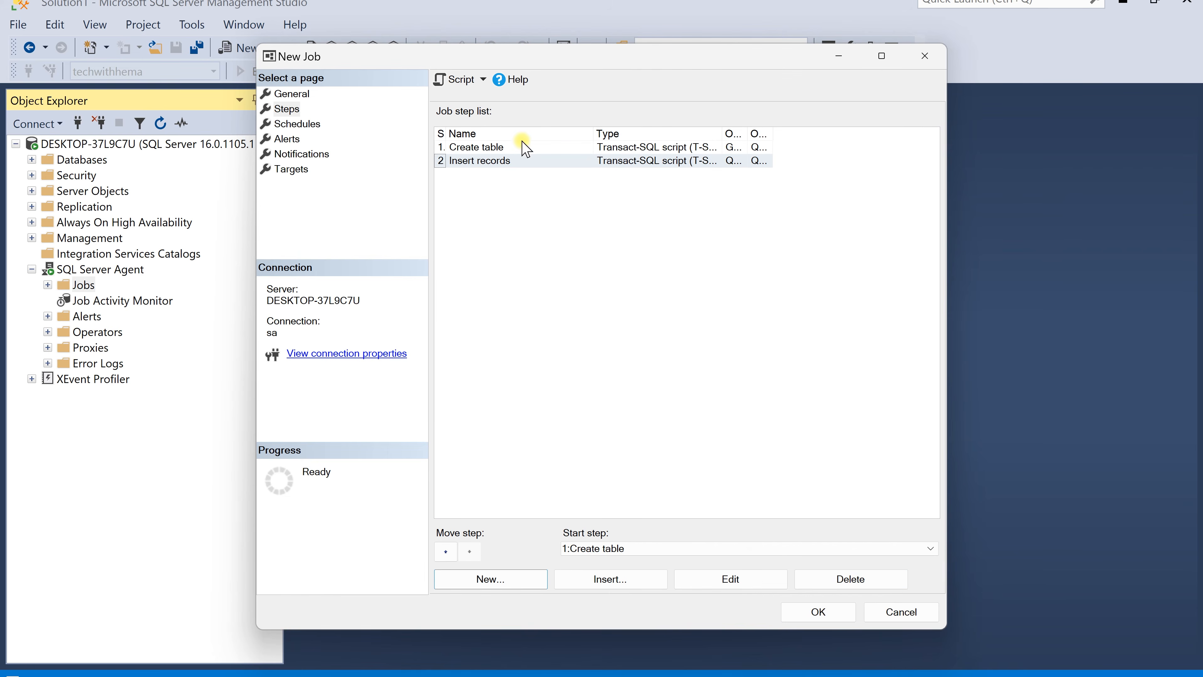
Review the job's General page and its list of steps
click(287, 95)
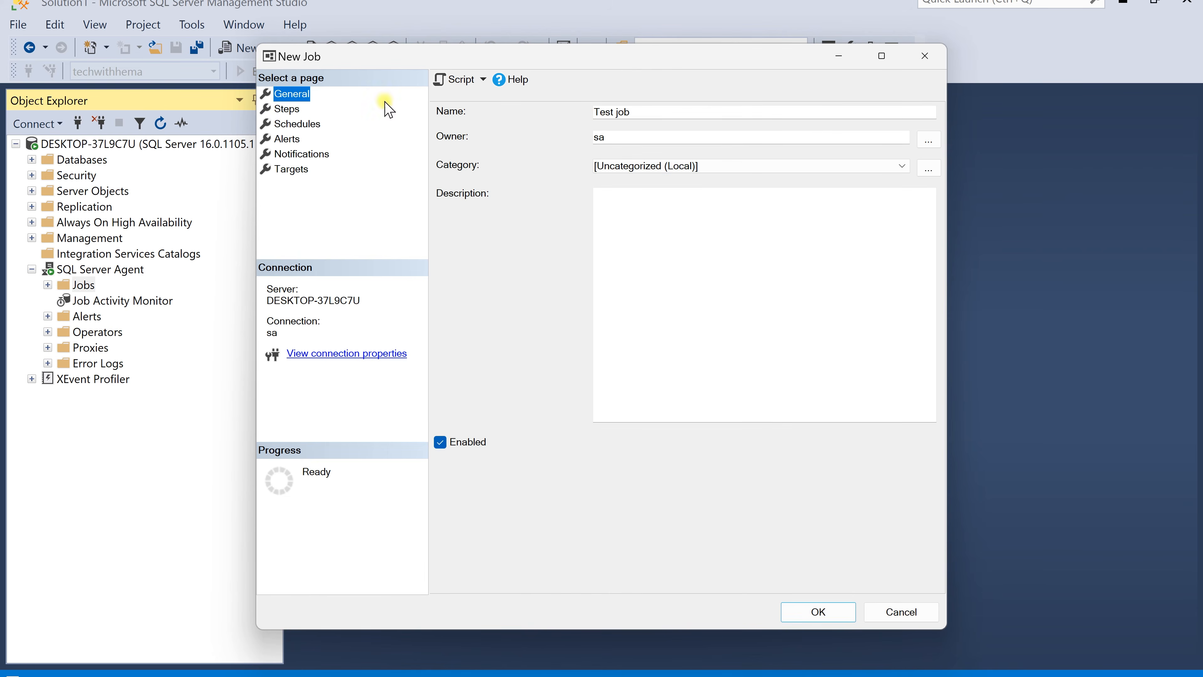
click(287, 109)
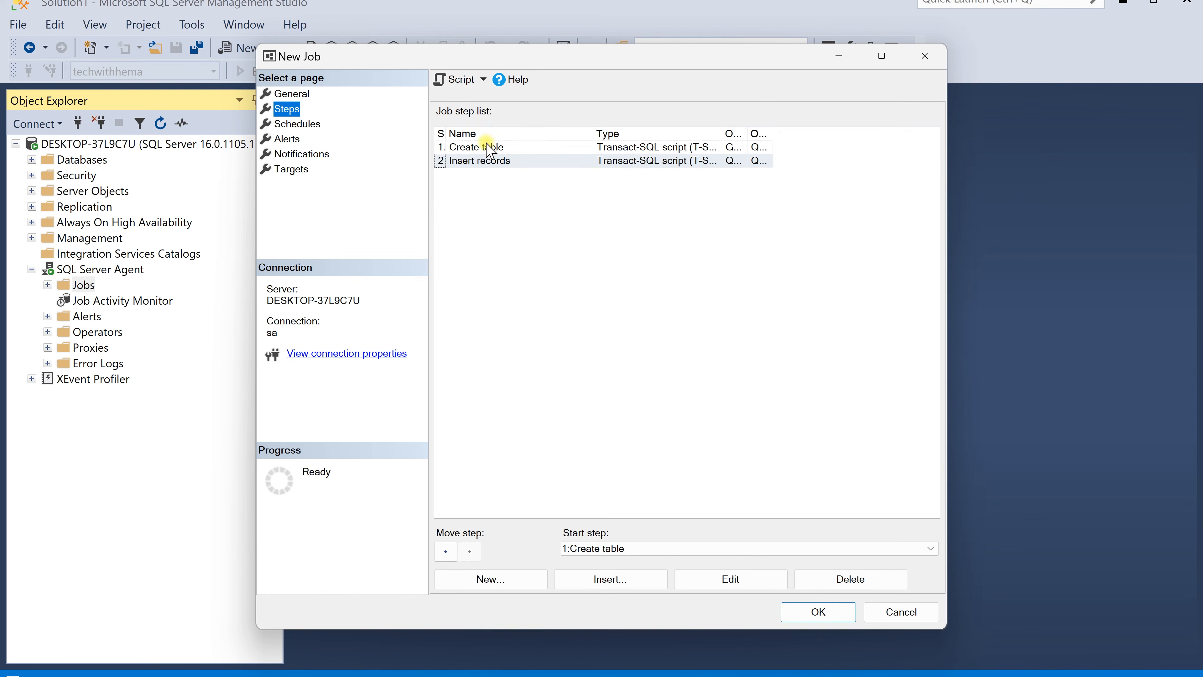
Add a new schedule to the job and name it Daily run
click(317, 125)
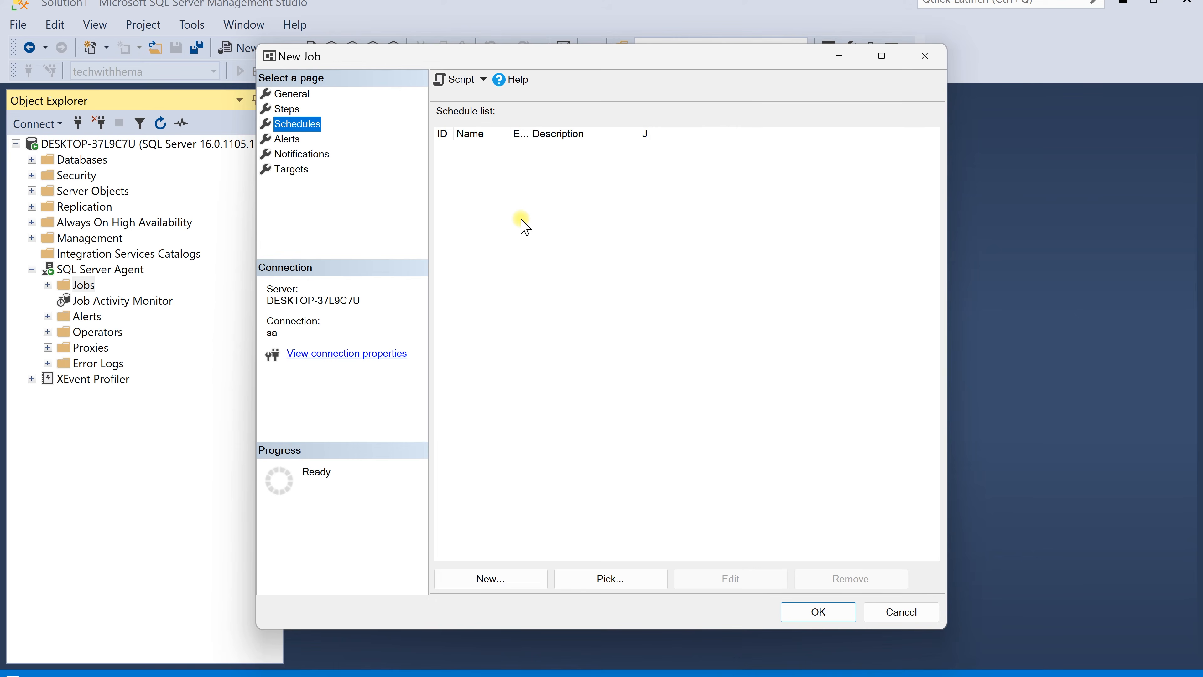
click(514, 578)
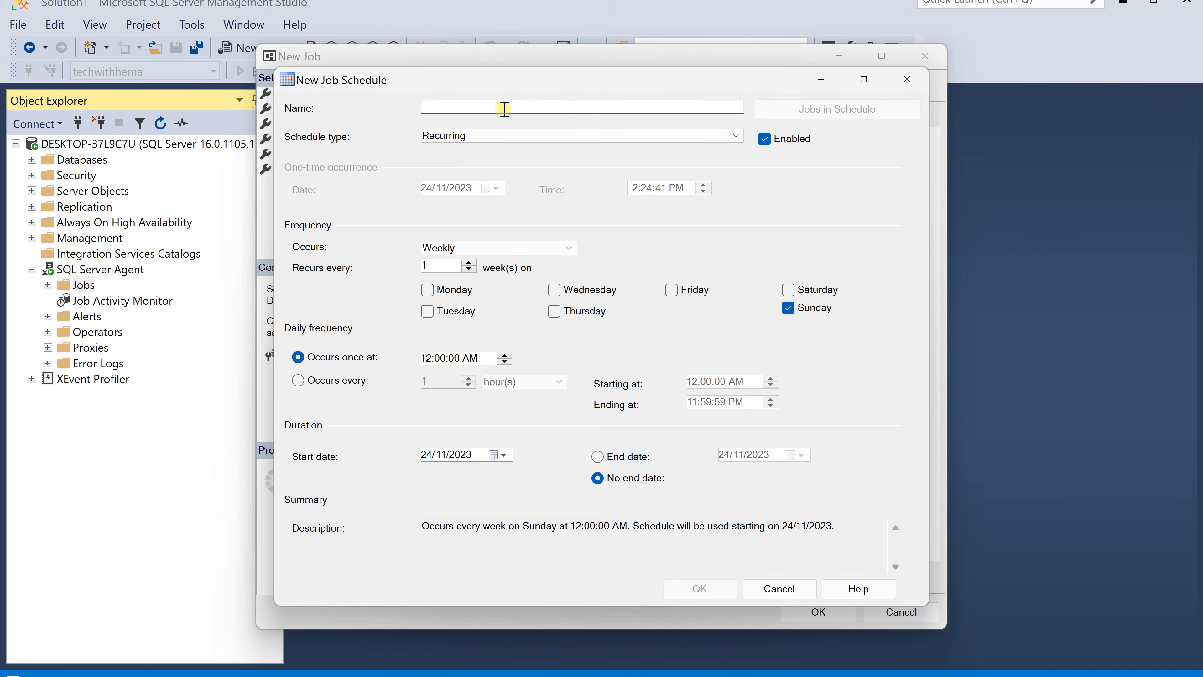
text(Daily run)
Set the schedule type to Recurring and its frequency to Daily
click(479, 137)
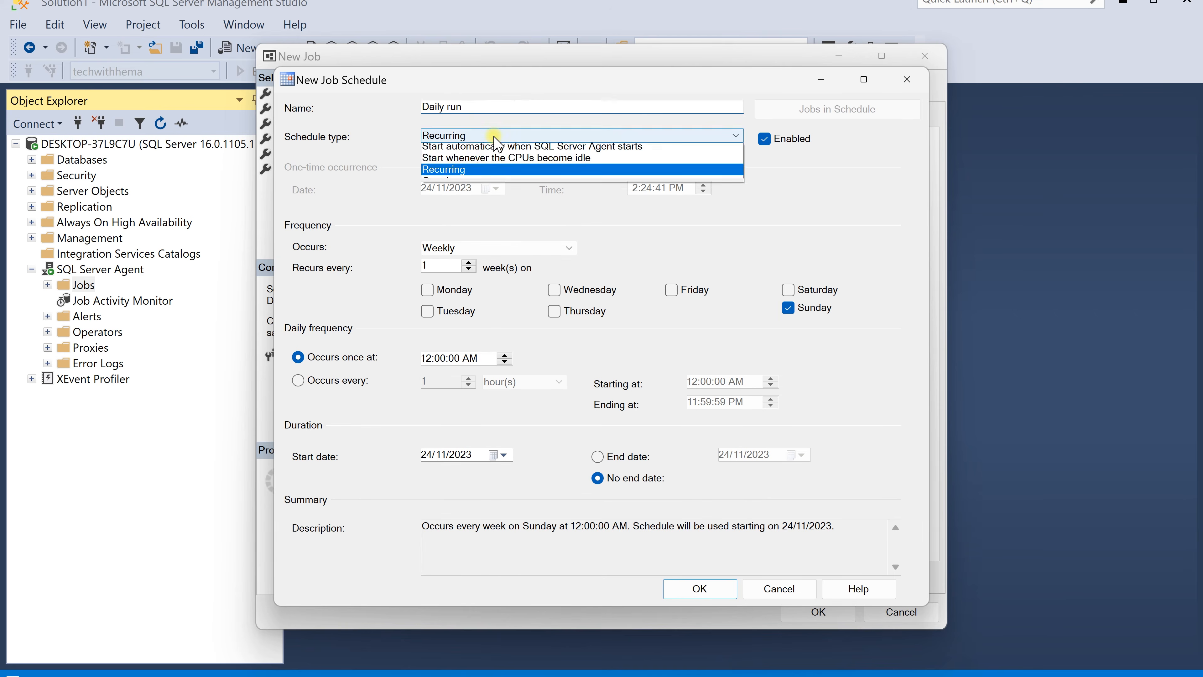
click(479, 172)
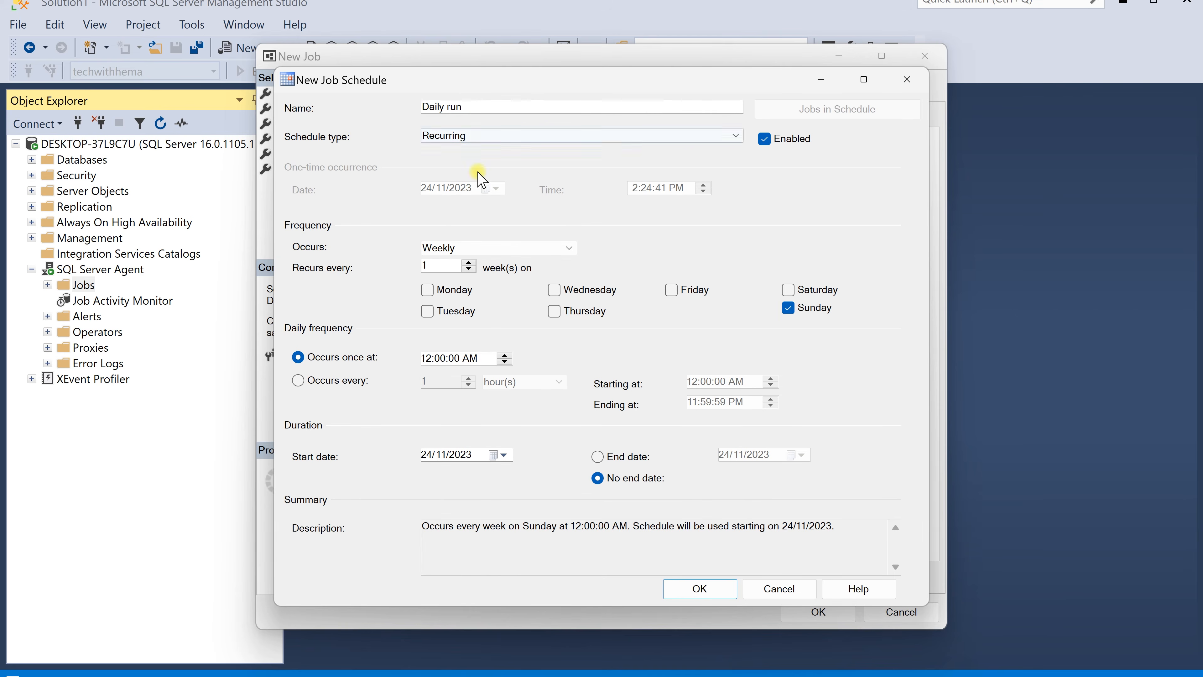
click(469, 249)
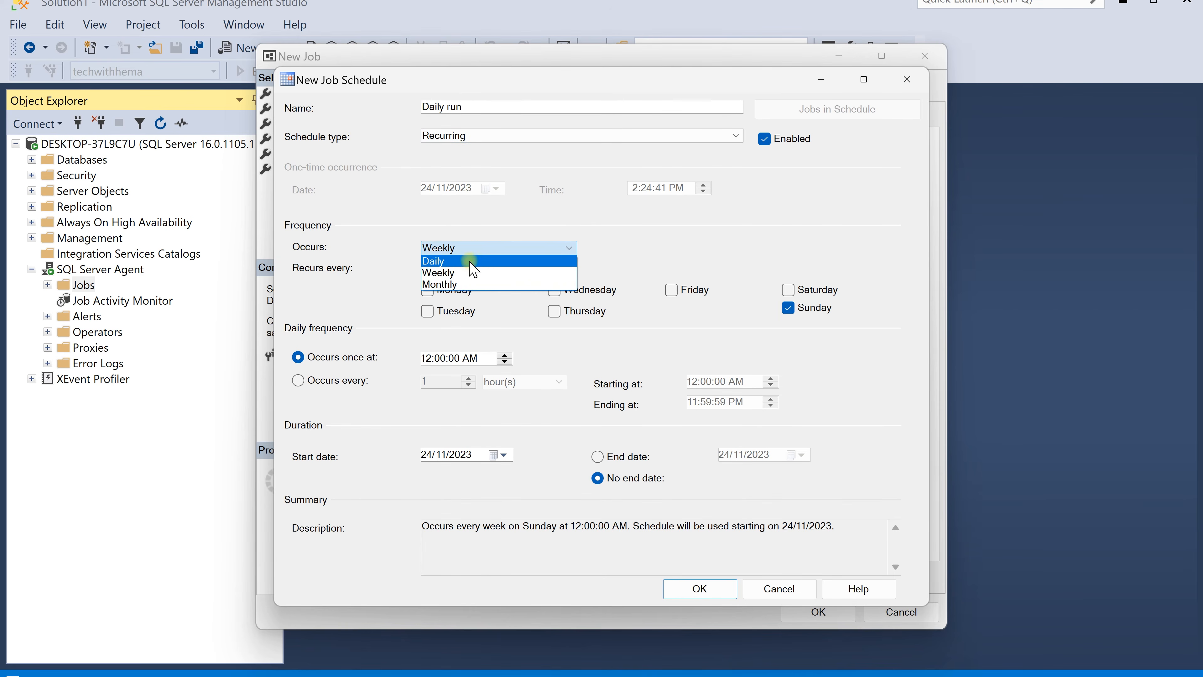
click(491, 247)
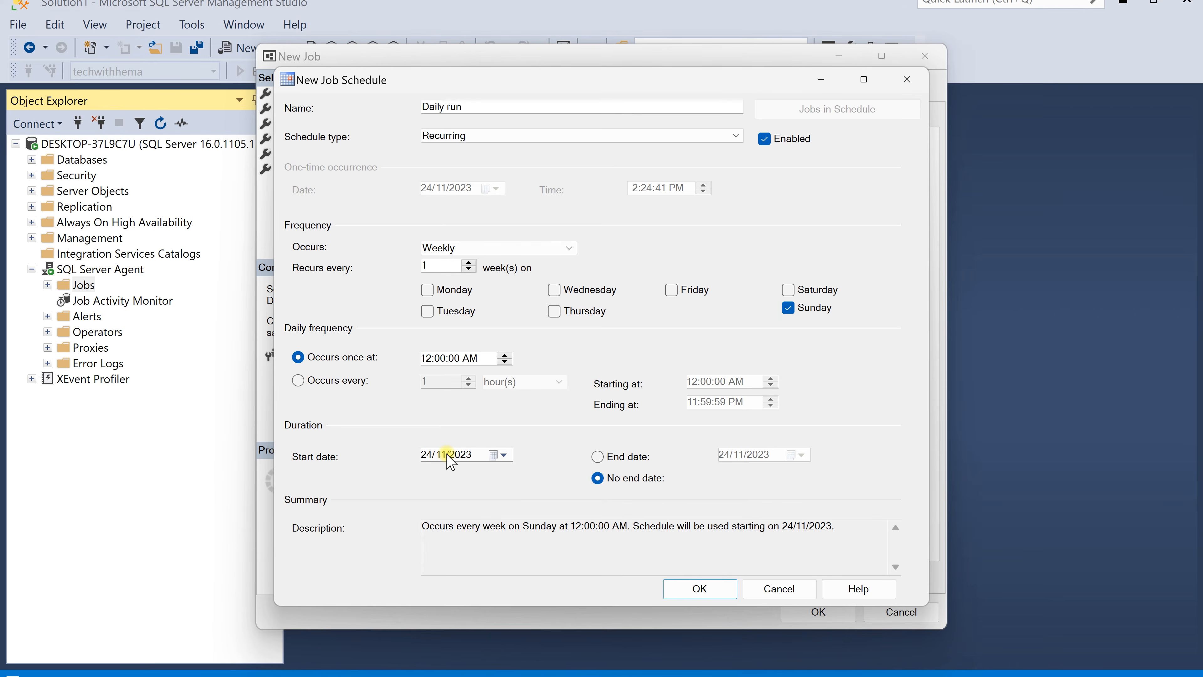
click(492, 455)
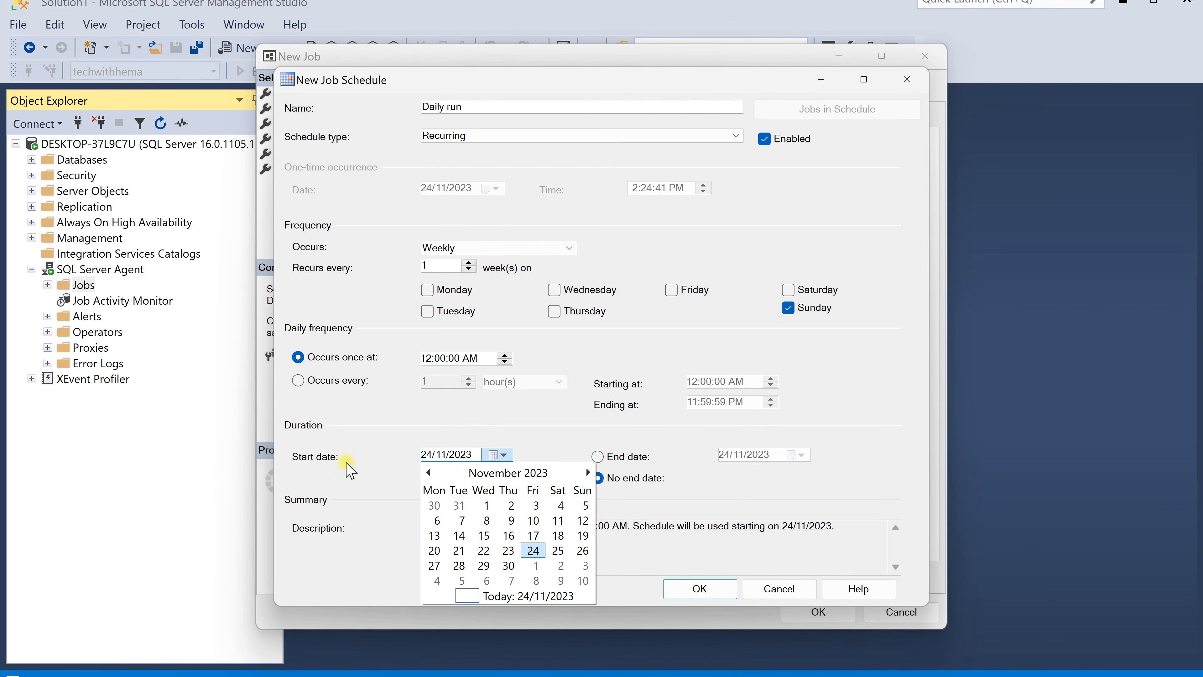
click(353, 474)
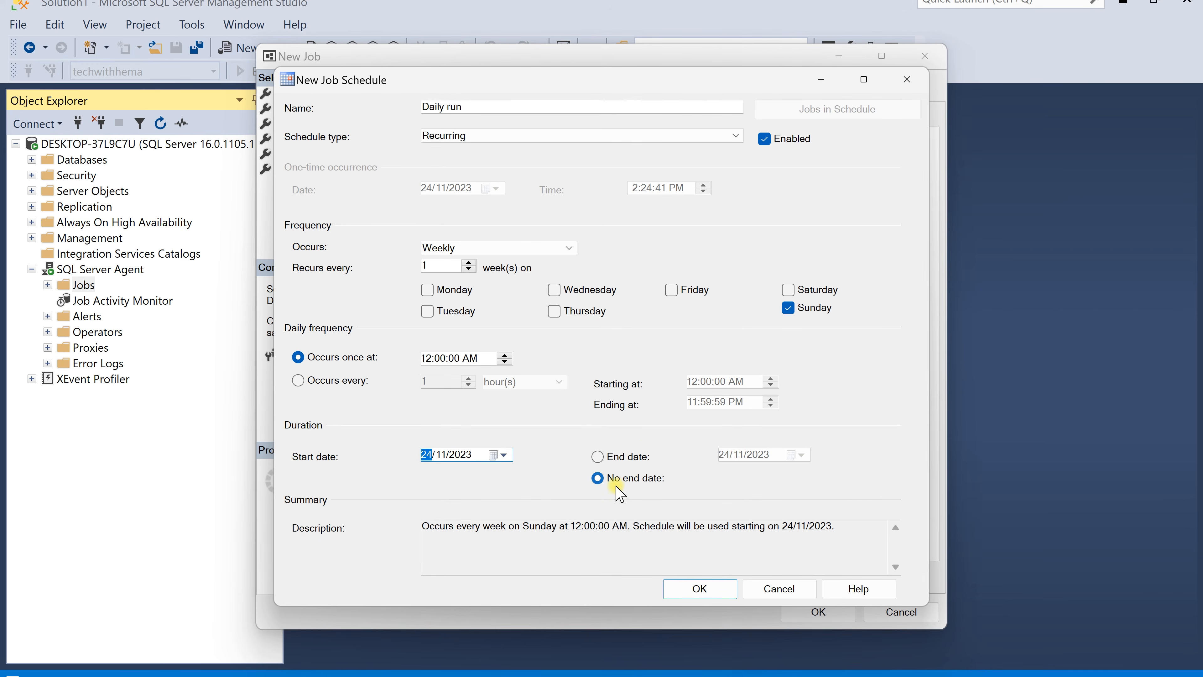
click(567, 247)
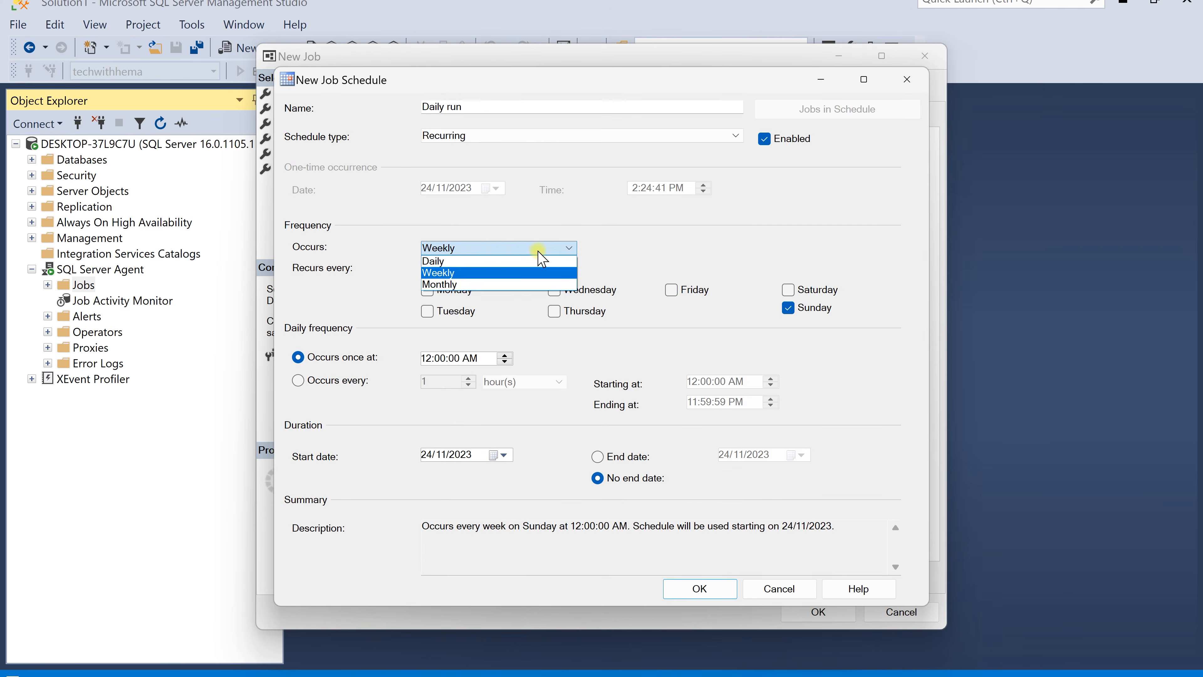
click(492, 264)
Set the daily occurrence time to 2:28:00 PM and save the schedule
click(425, 313)
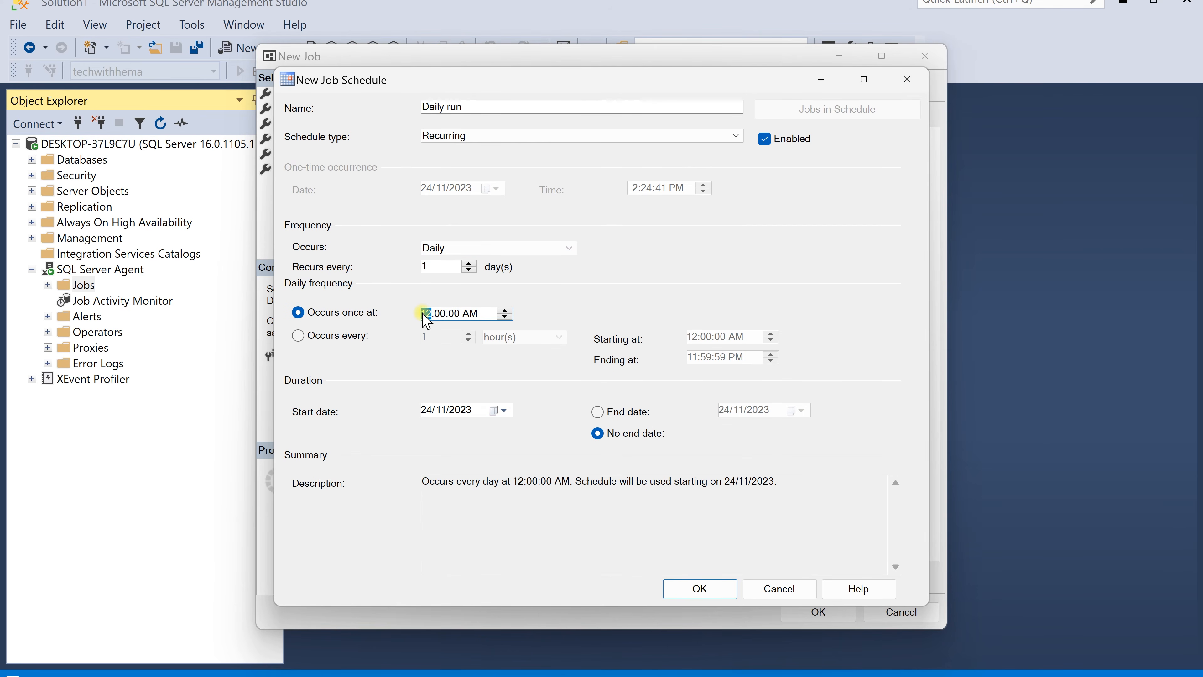
text(28)
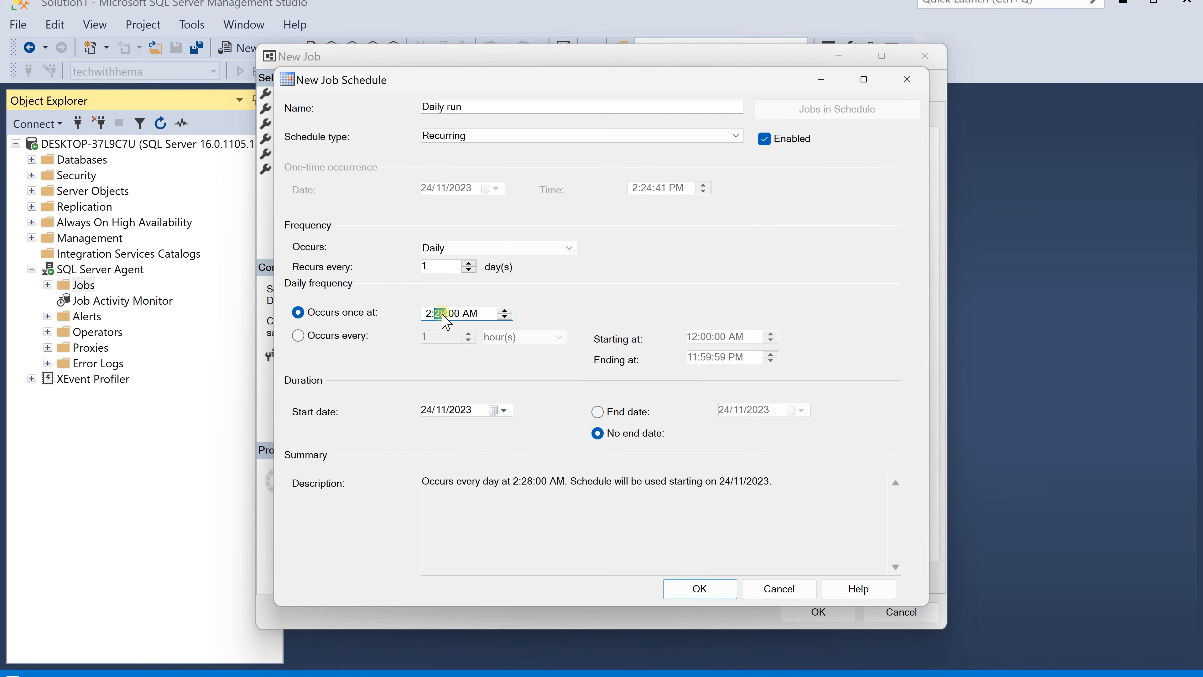
click(459, 316)
click(469, 316)
click(505, 316)
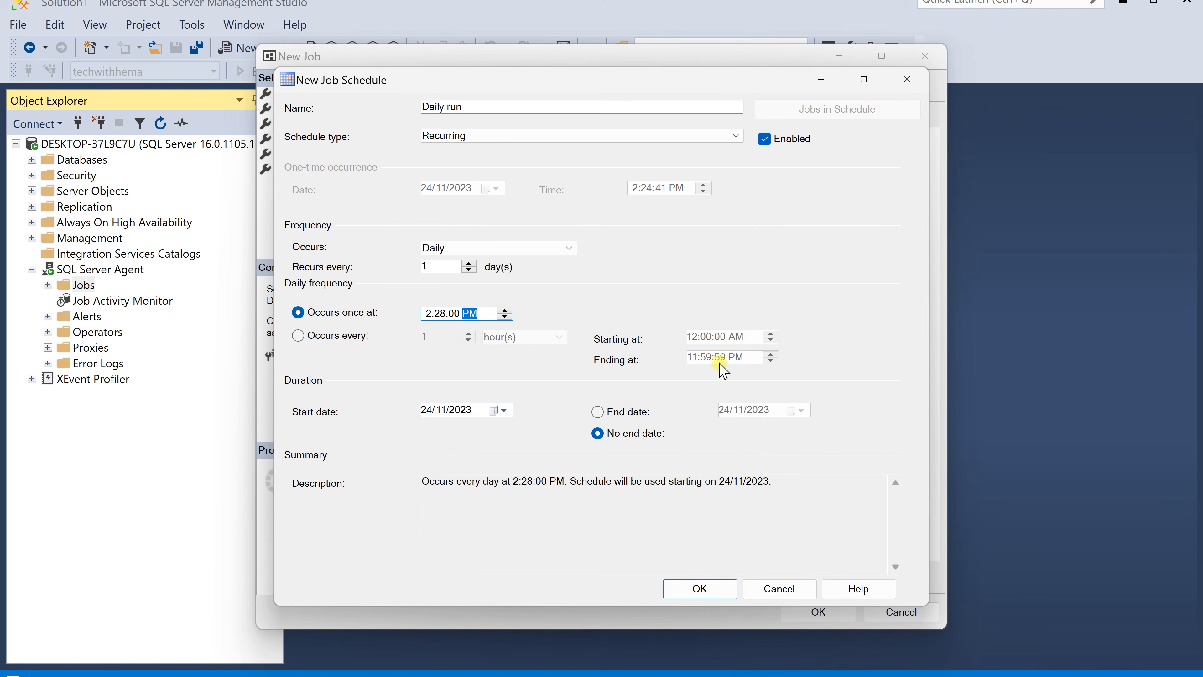
click(713, 593)
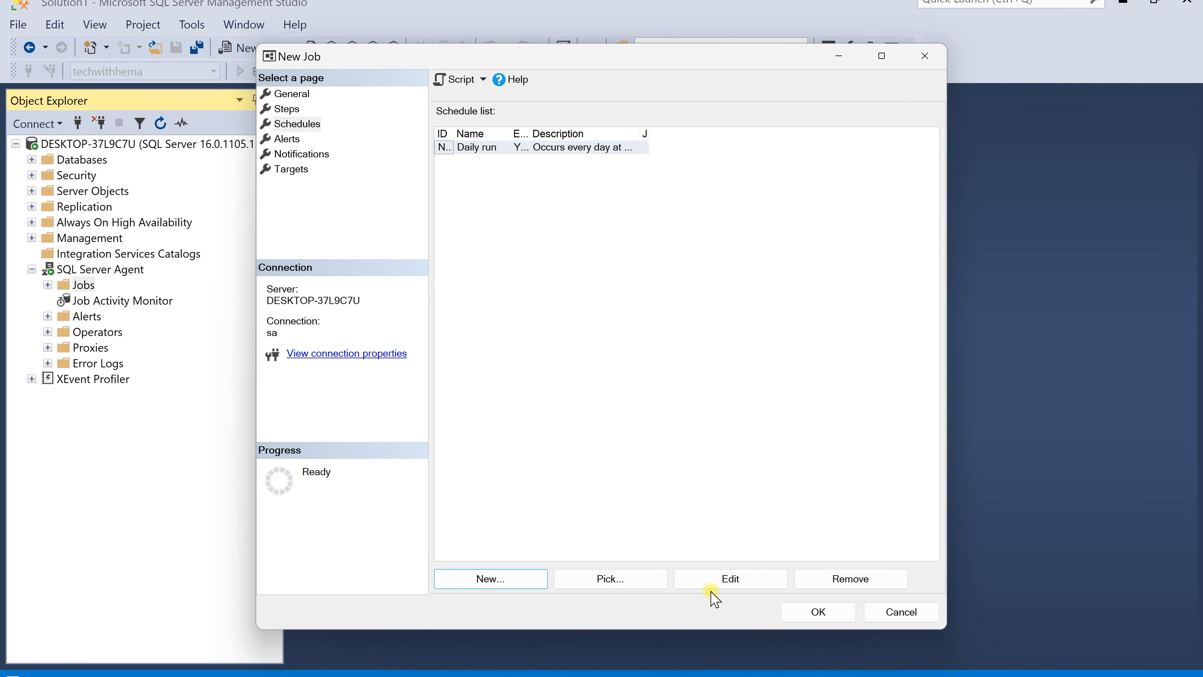
Enable an e-mail notification when the job fails and save the new job
click(295, 157)
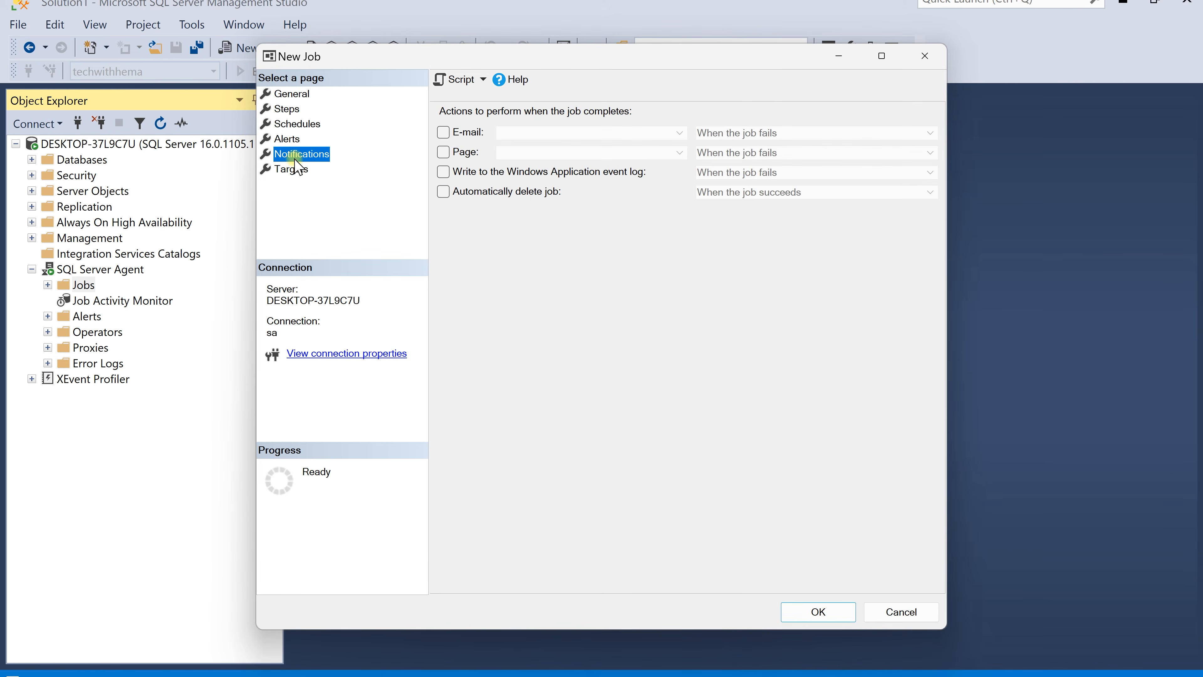
click(445, 134)
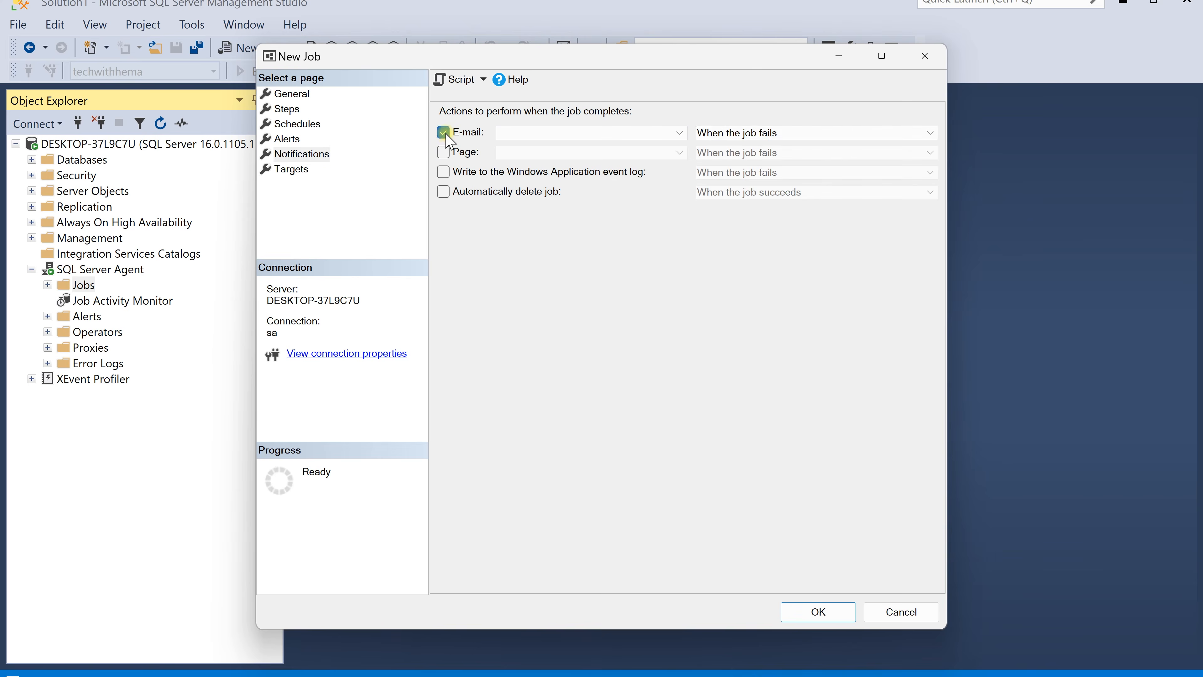
click(786, 132)
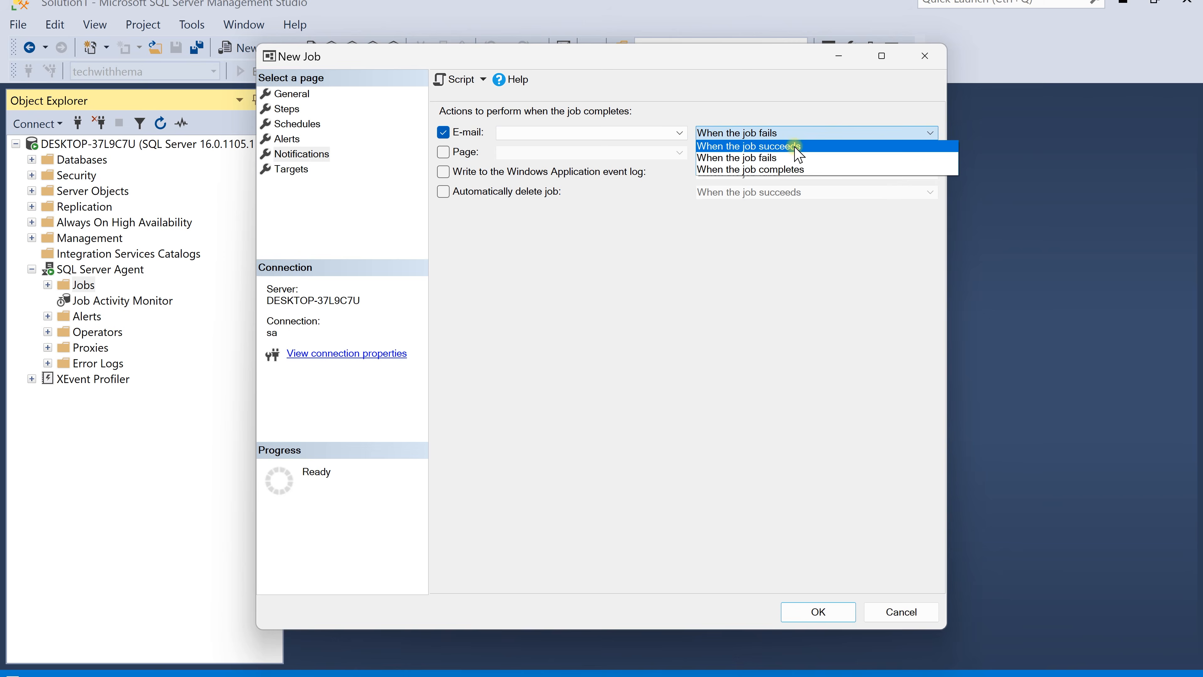
click(783, 159)
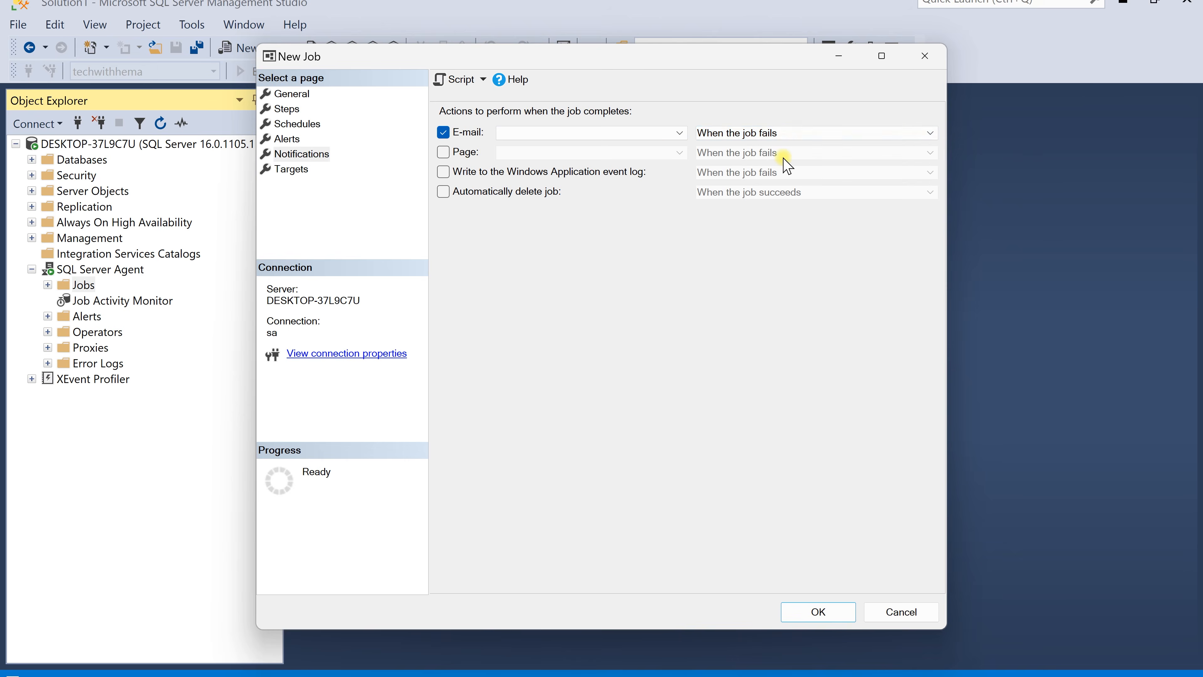
click(586, 134)
click(586, 134)
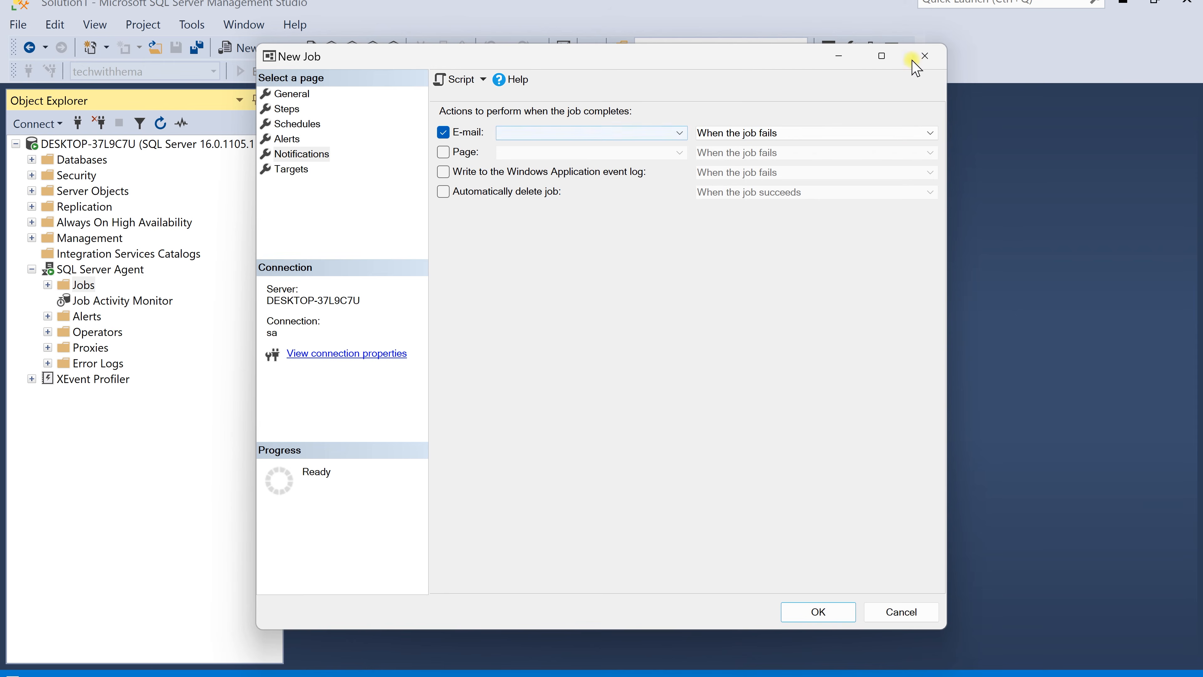
click(809, 612)
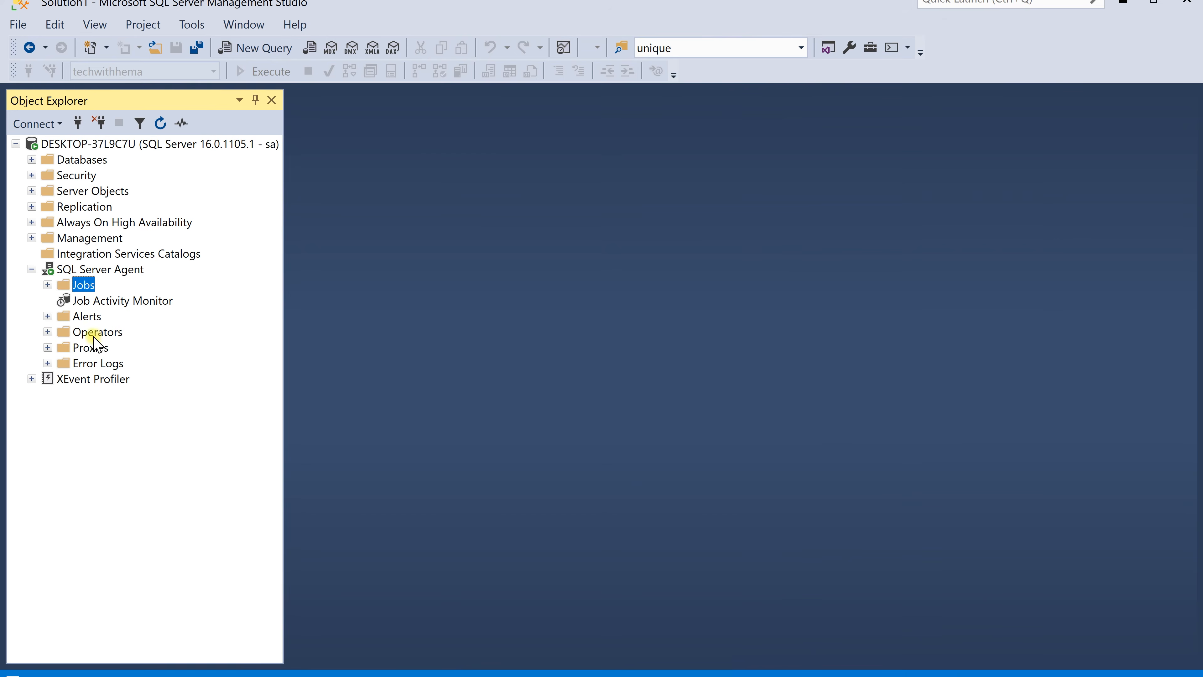
Create a new operator named test with the operator's e-mail address
right_click(95, 334)
click(143, 345)
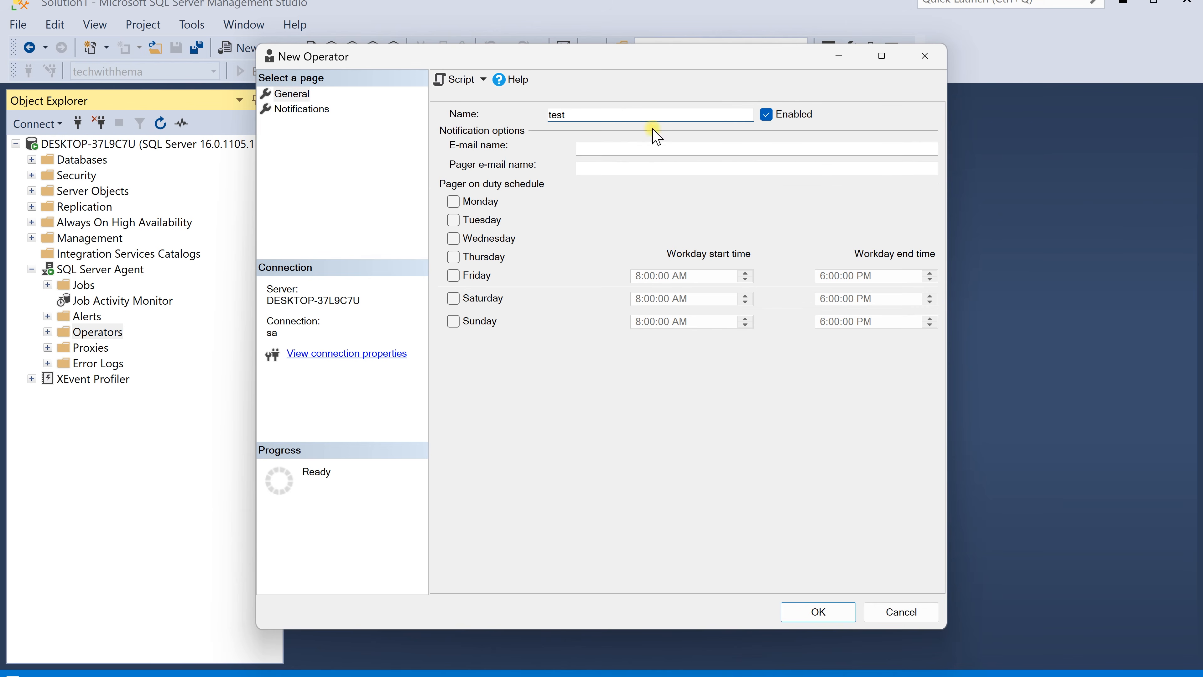
click(646, 154)
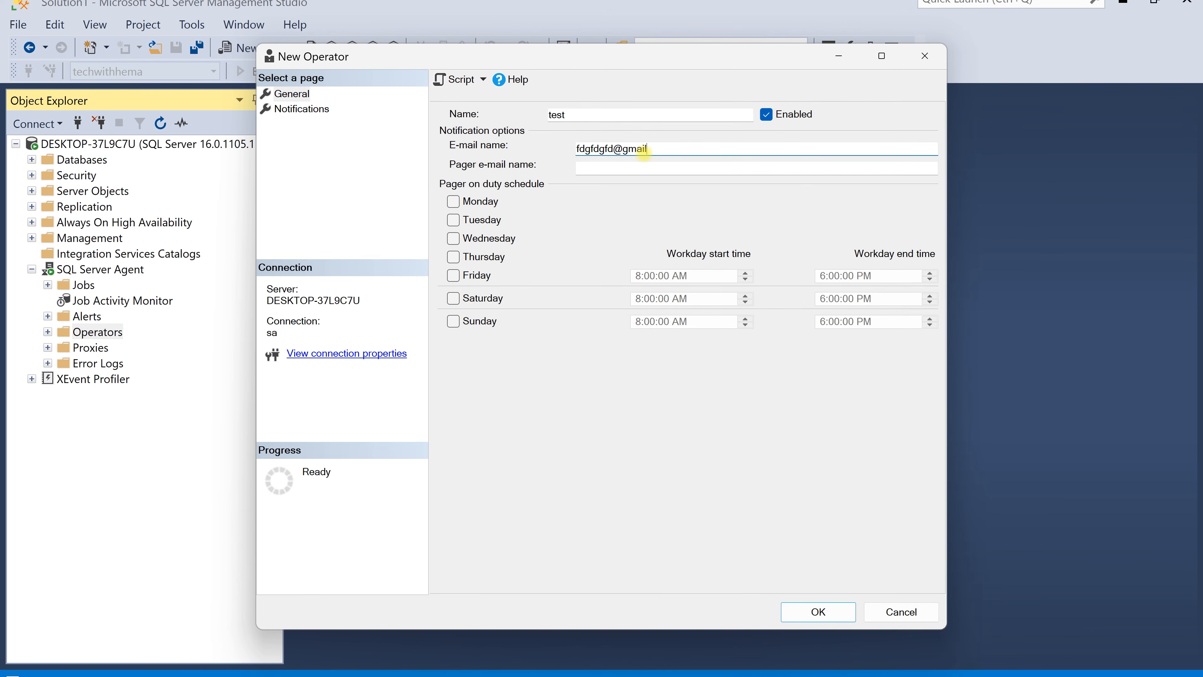
click(832, 611)
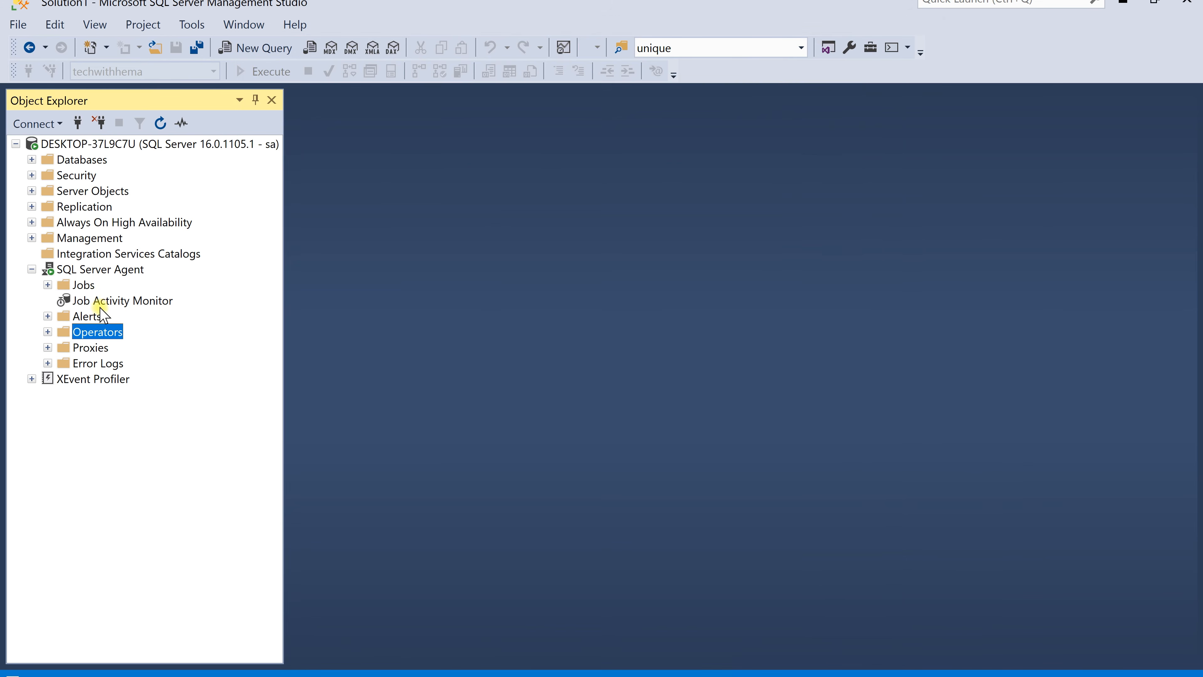
Open Test job's properties and set its failure e-mail notification to the test operator
double_click(84, 285)
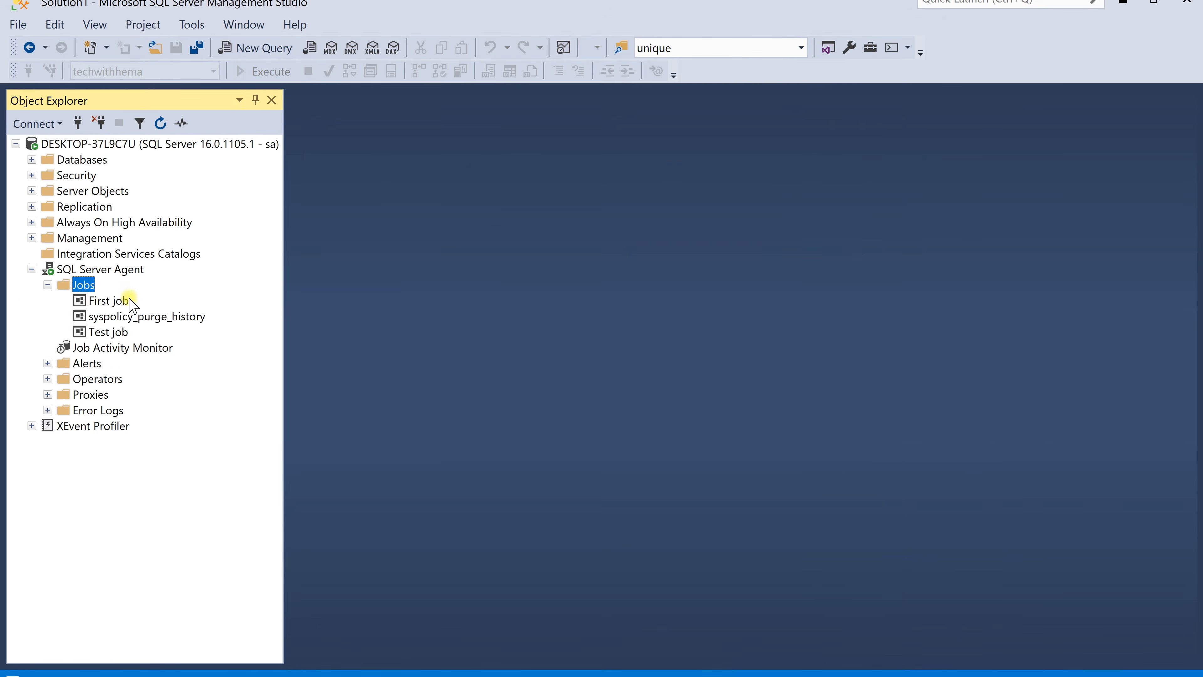
double_click(108, 332)
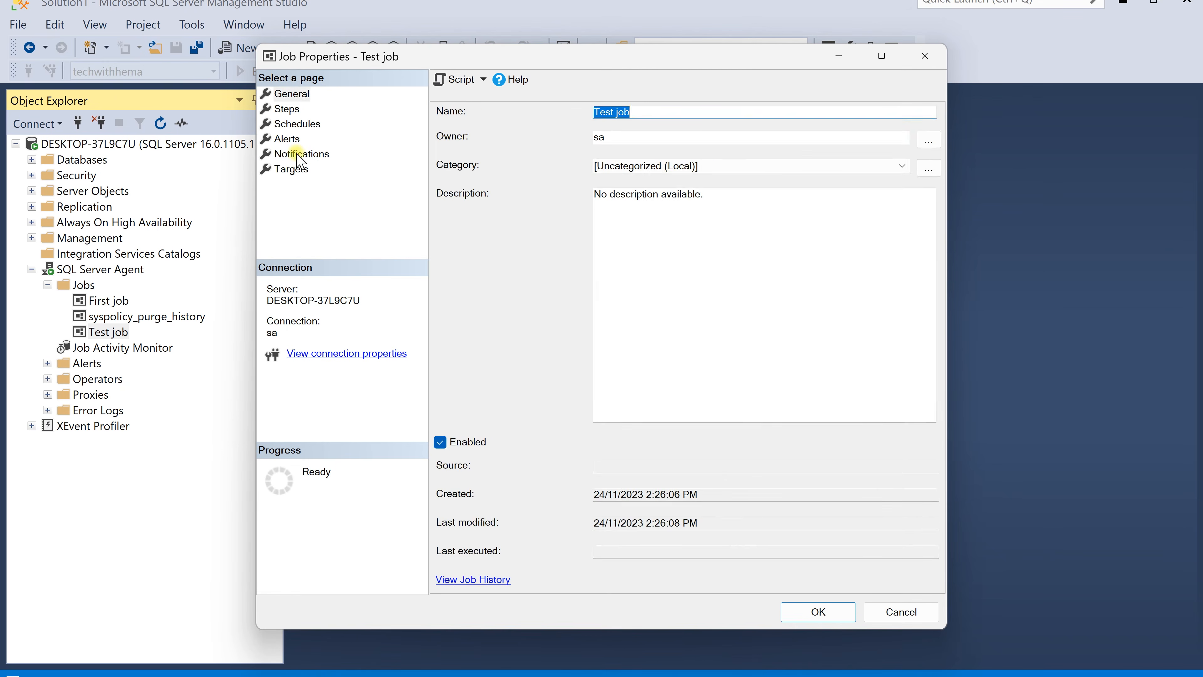
click(296, 154)
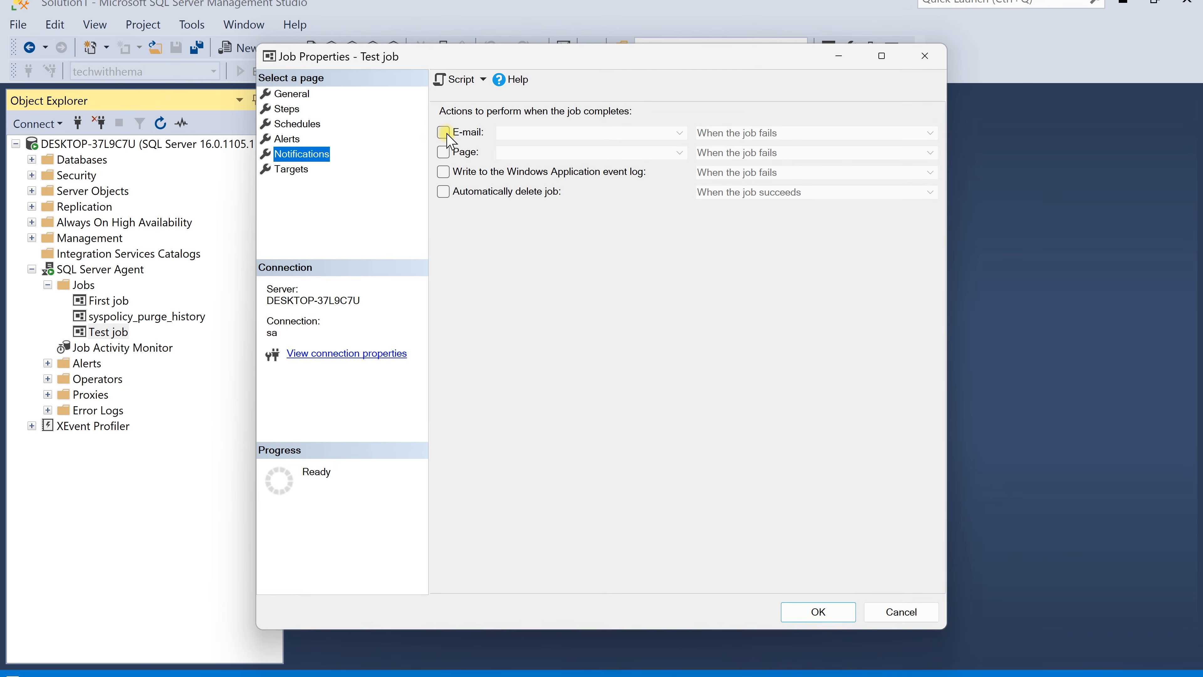
click(443, 132)
click(670, 134)
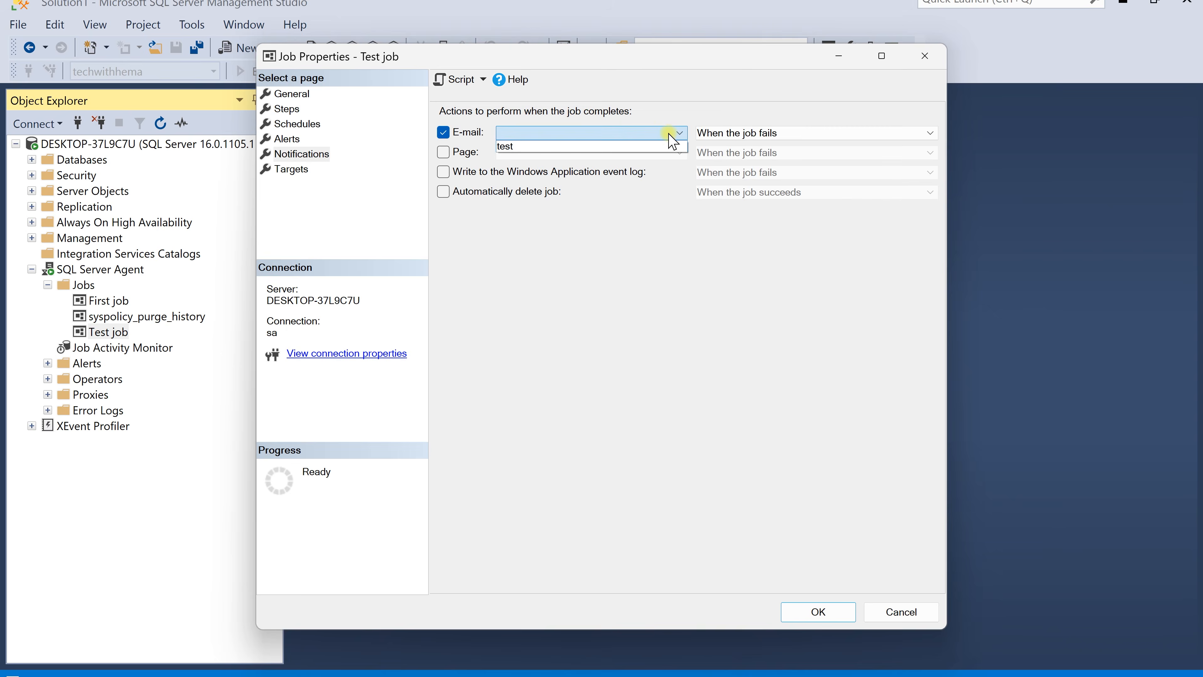
click(648, 150)
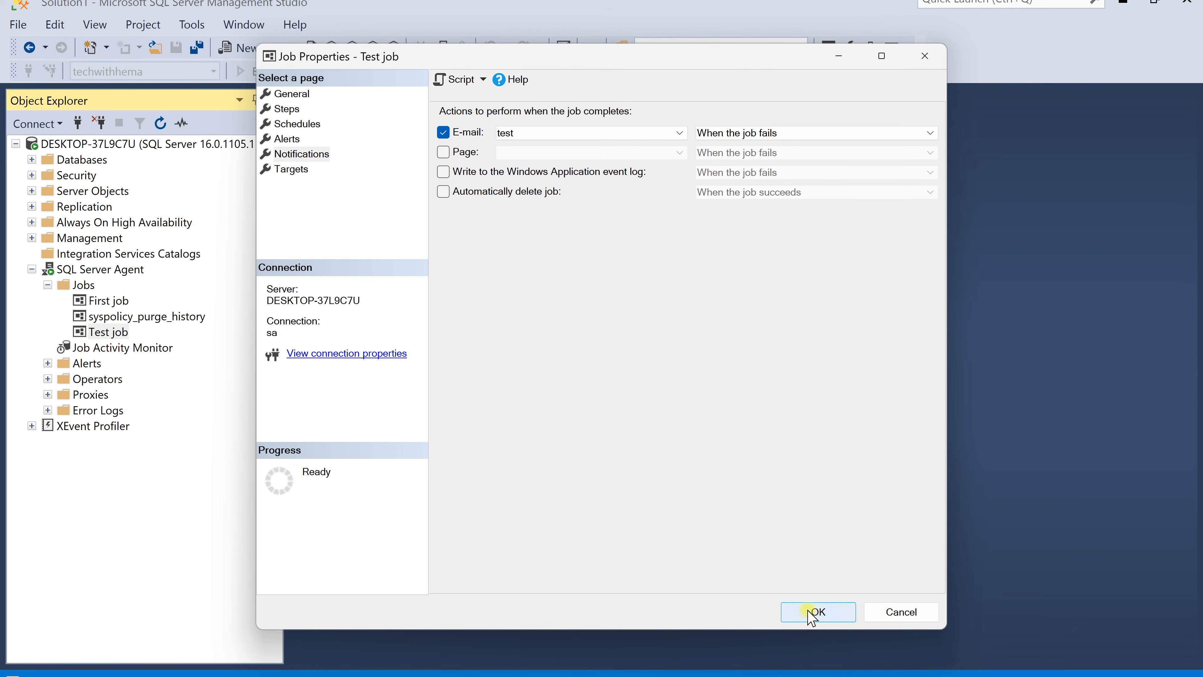
Review the job's General, Steps, Schedules and Notifications pages and save the job properties
click(291, 94)
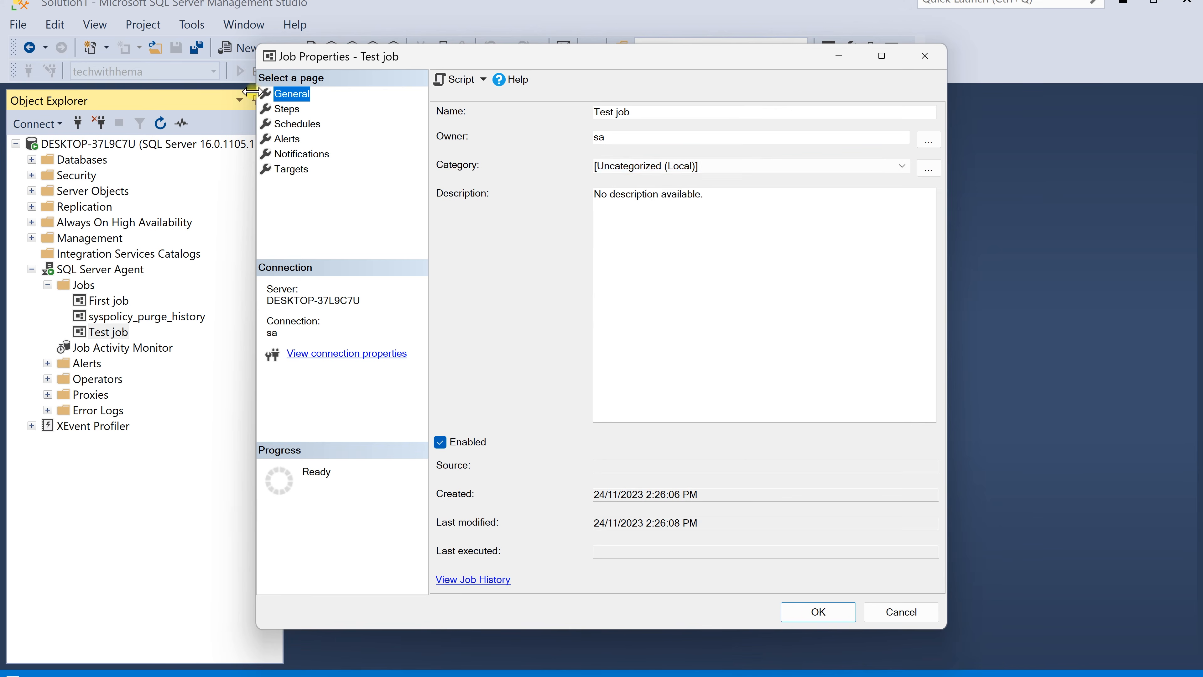
click(288, 109)
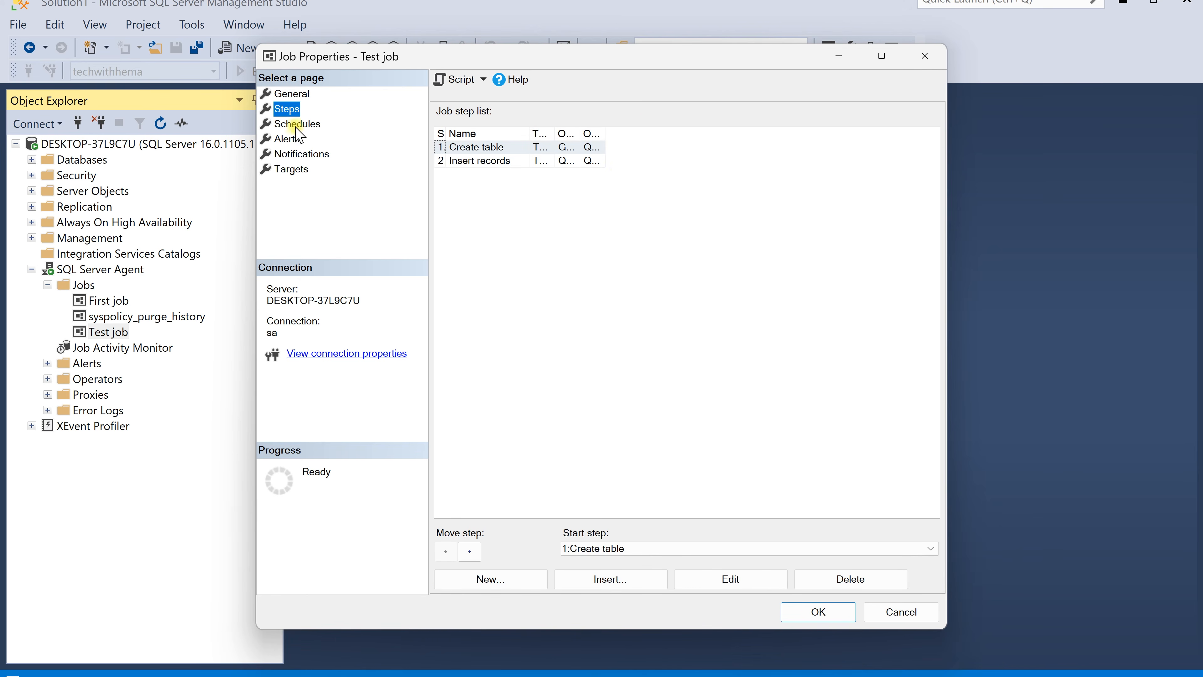
click(395, 123)
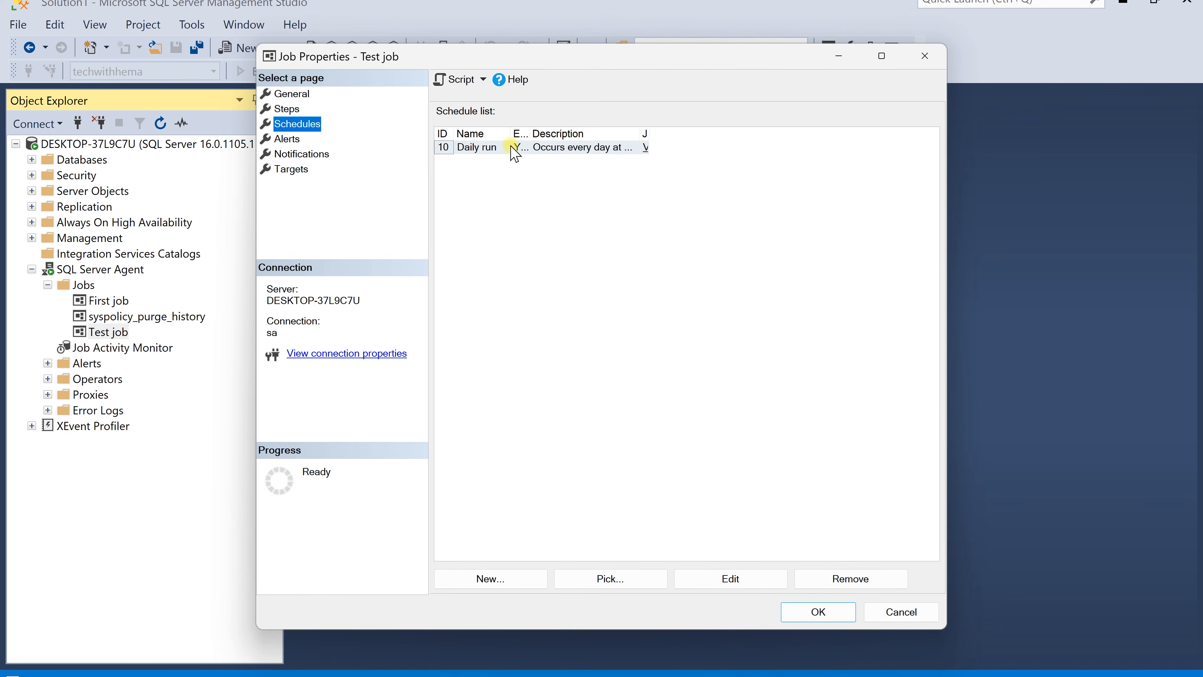
click(318, 154)
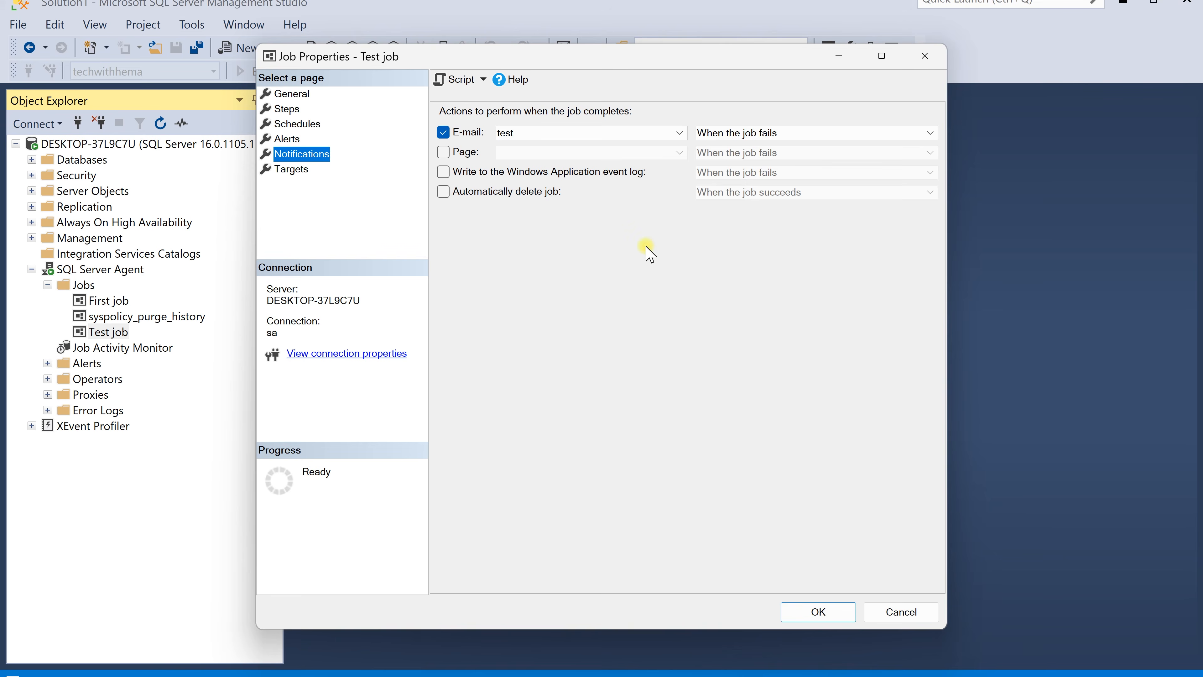
click(819, 613)
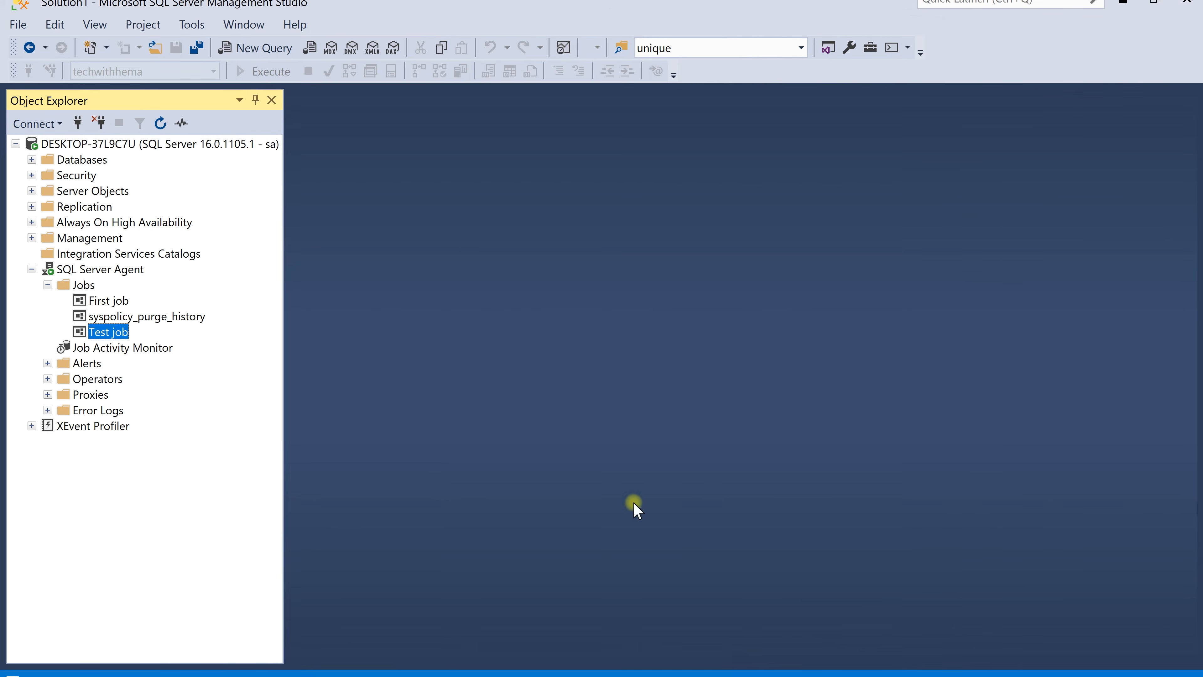
Open the Job Activity Monitor and select Test job's entry
double_click(124, 350)
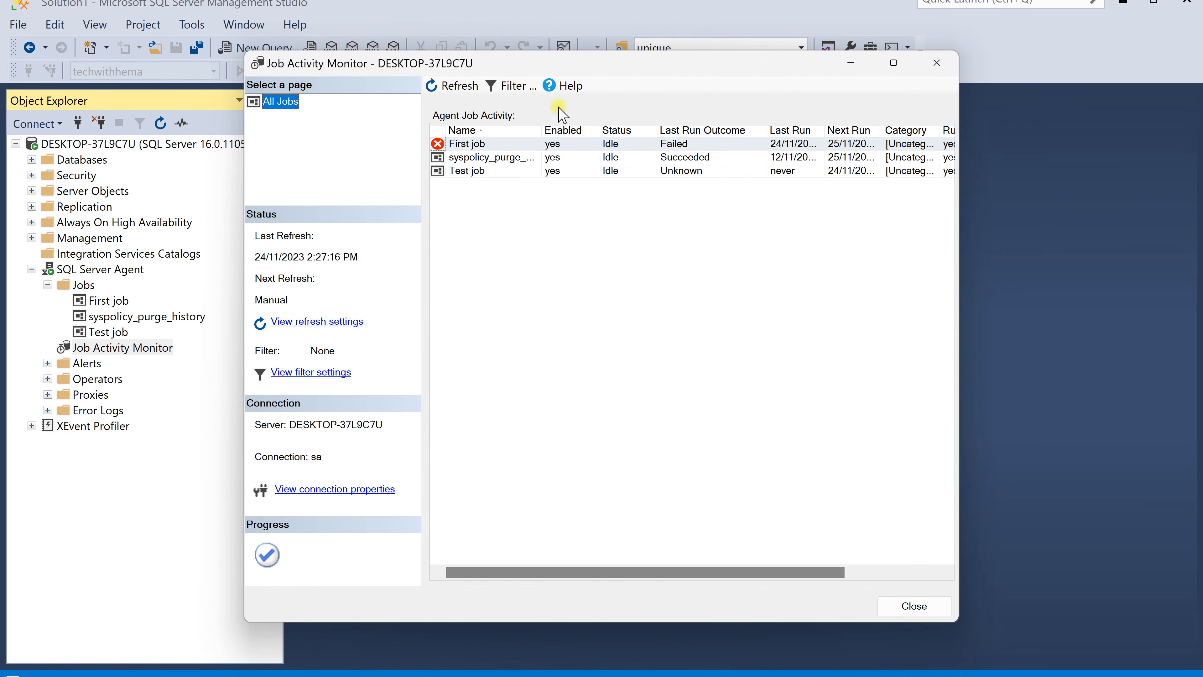
click(695, 162)
click(693, 170)
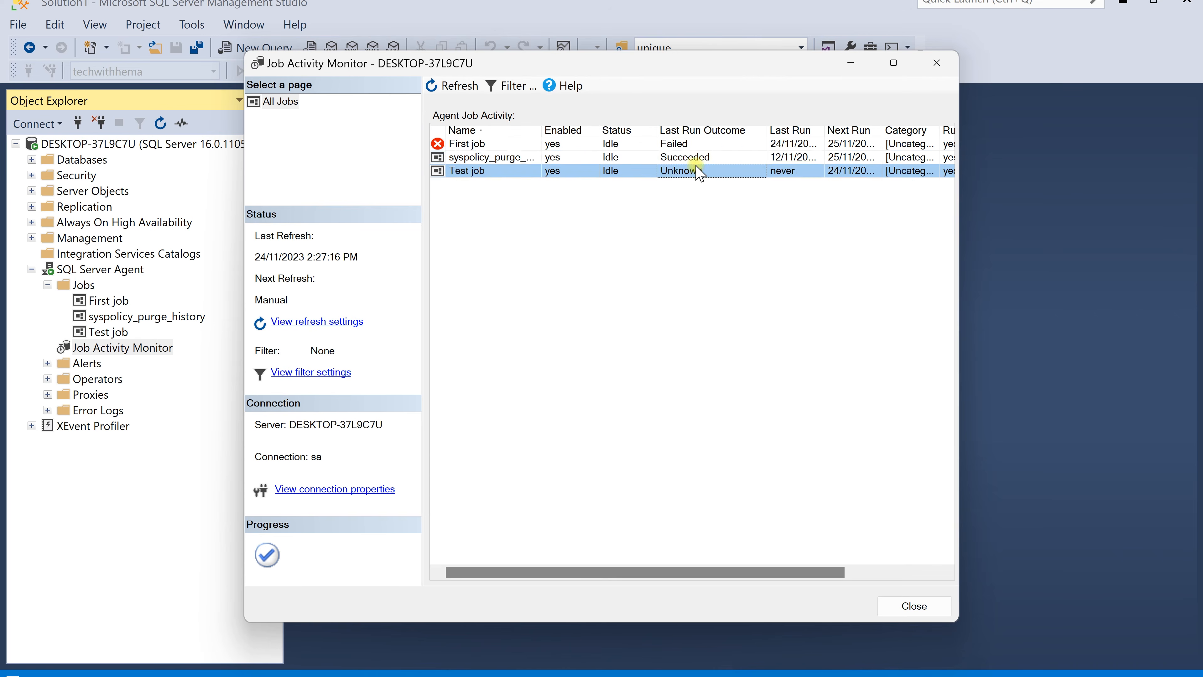
Reopen the Job Activity Monitor to refresh the job list and select Test job's entry
click(702, 157)
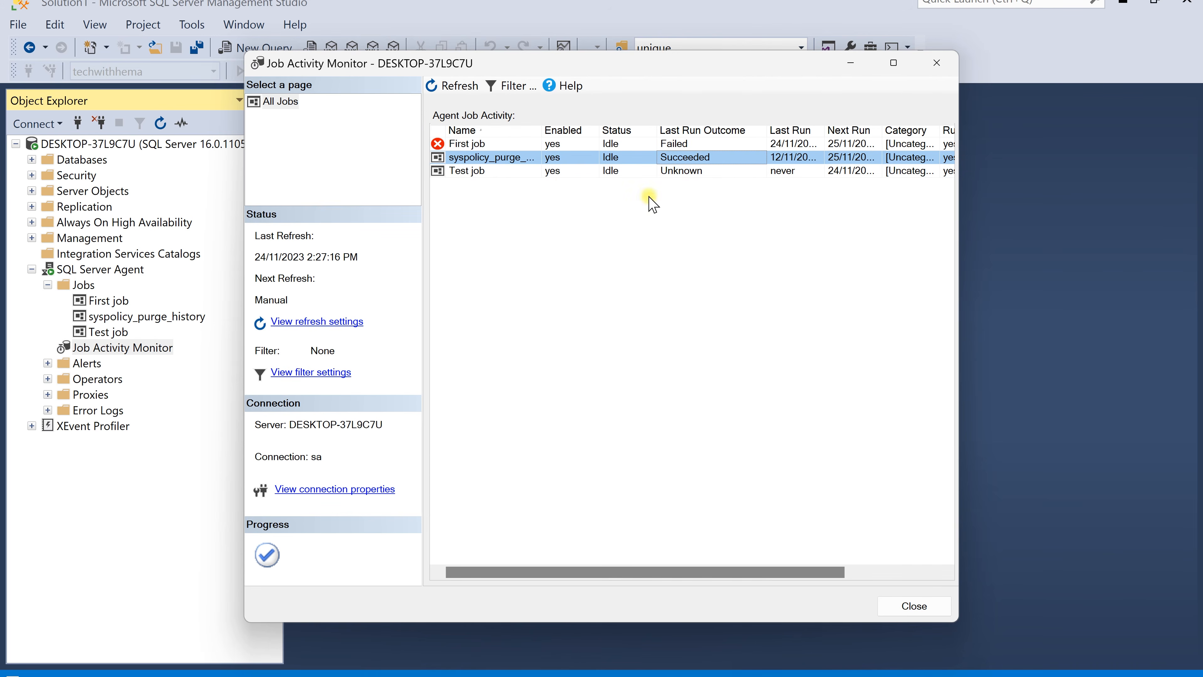
click(937, 63)
double_click(147, 350)
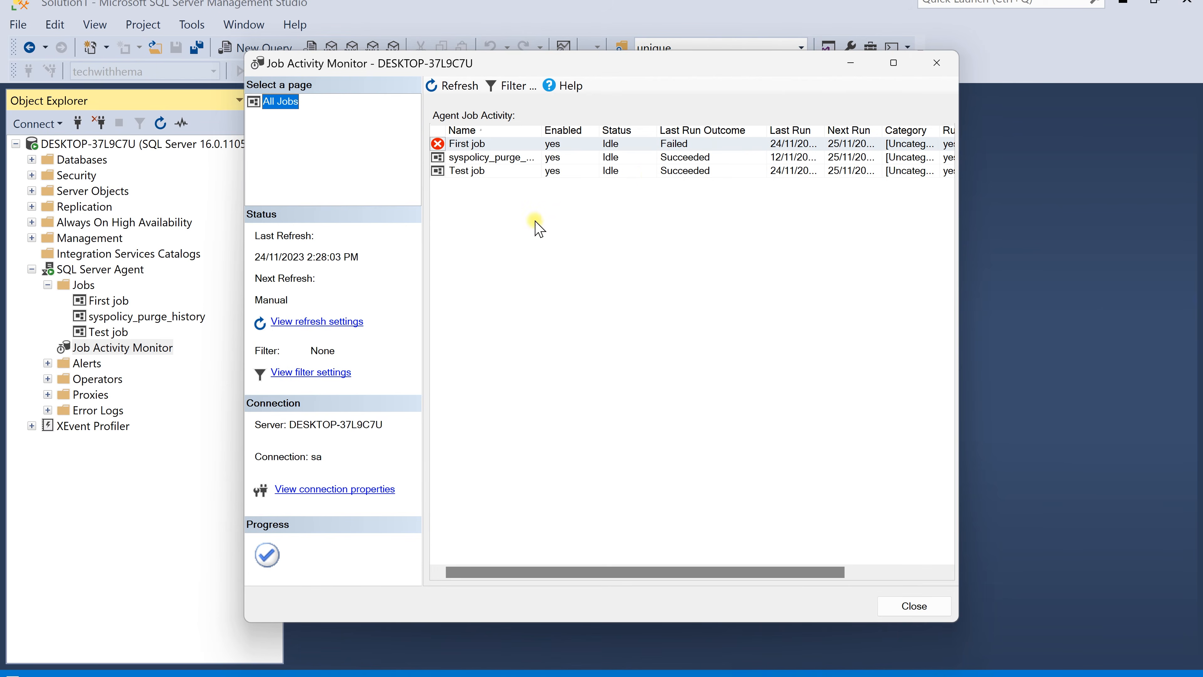
click(663, 171)
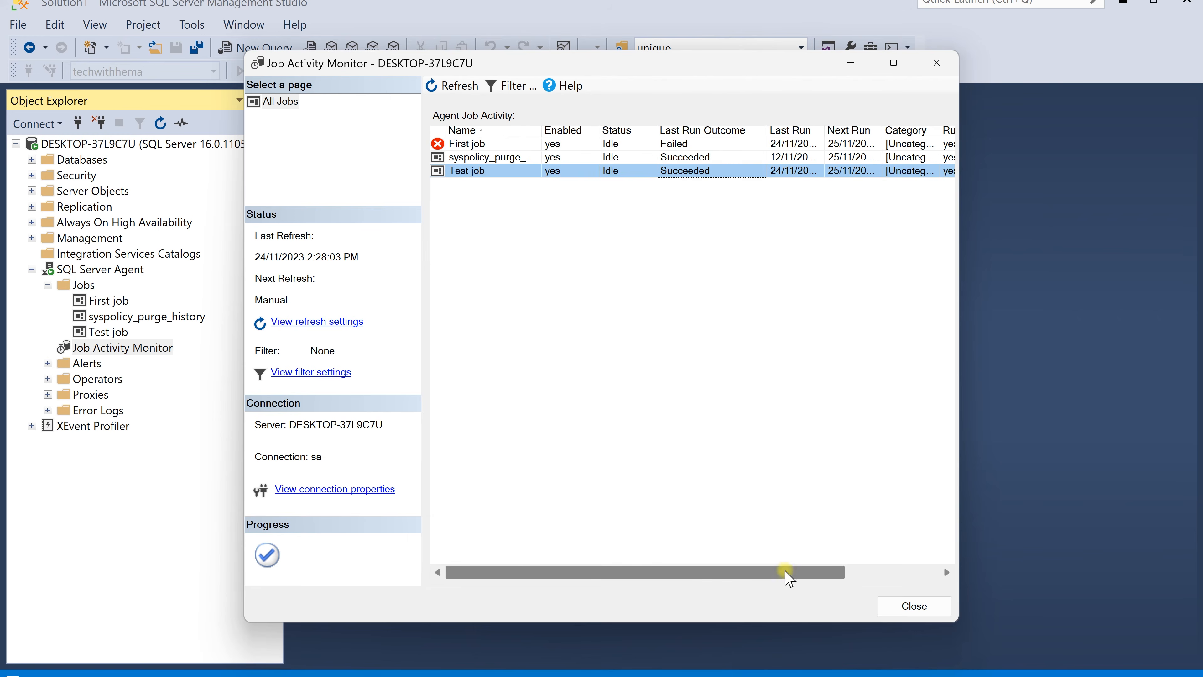
Scroll across Test job's columns to examine its last run outcome, last run and next run times, then close the monitor
drag(784, 572, 962, 261)
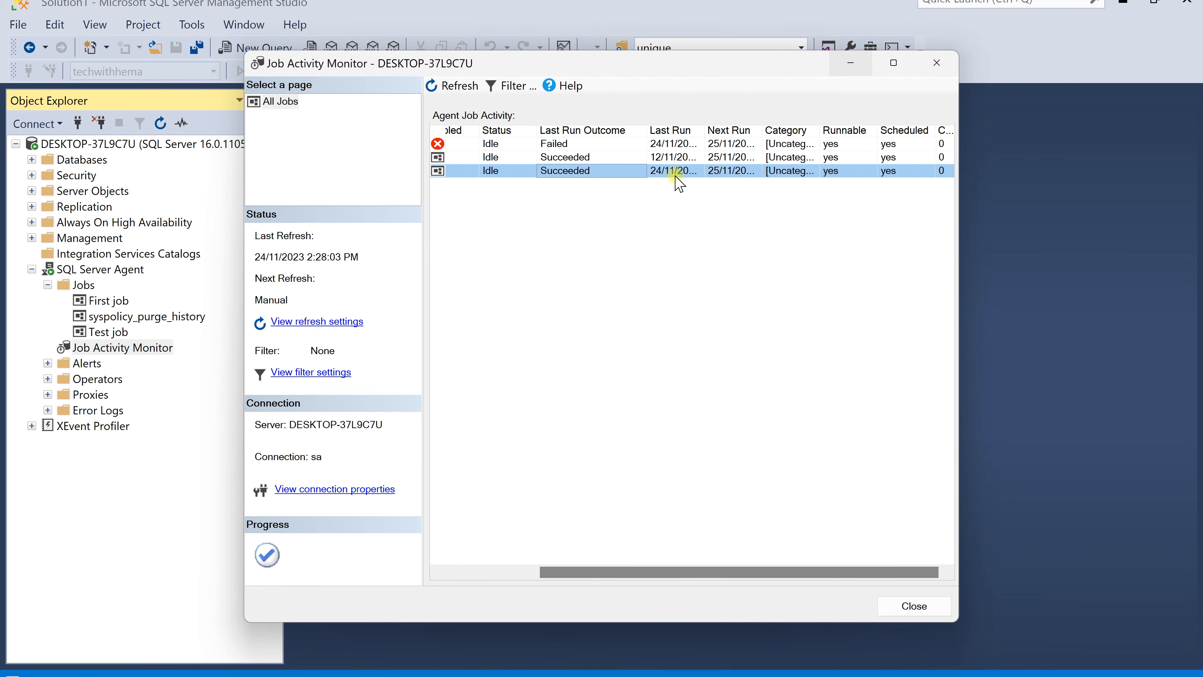
drag(705, 129, 756, 129)
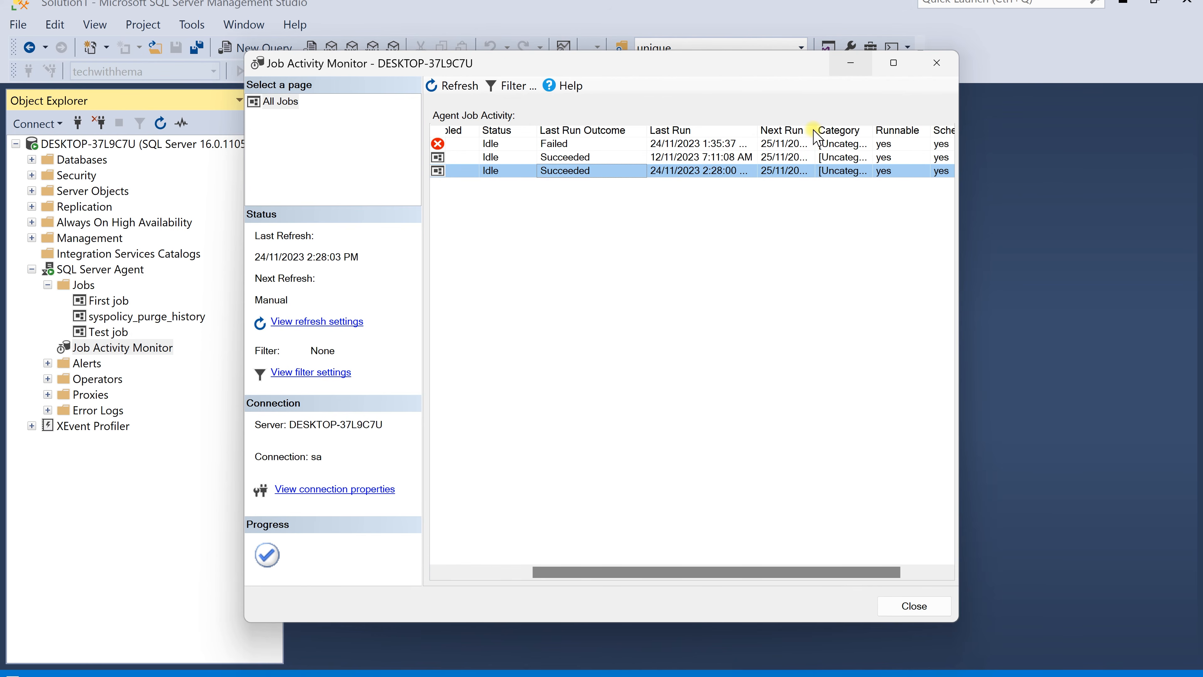
drag(815, 130, 879, 129)
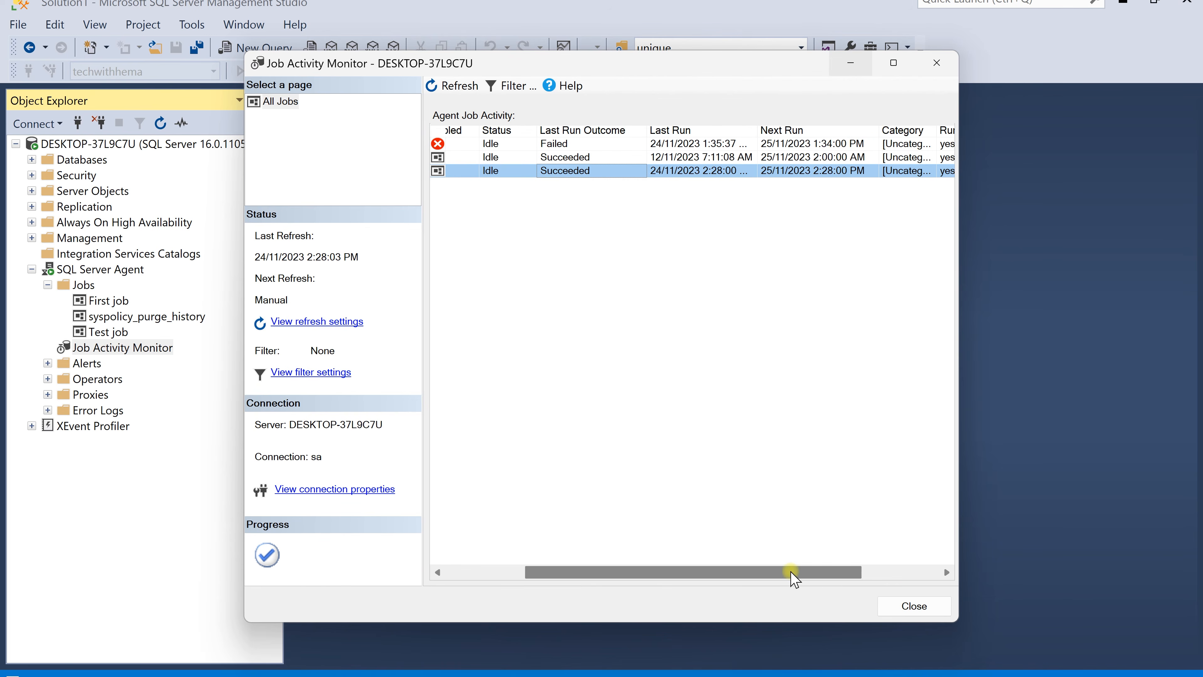
drag(792, 572, 927, 584)
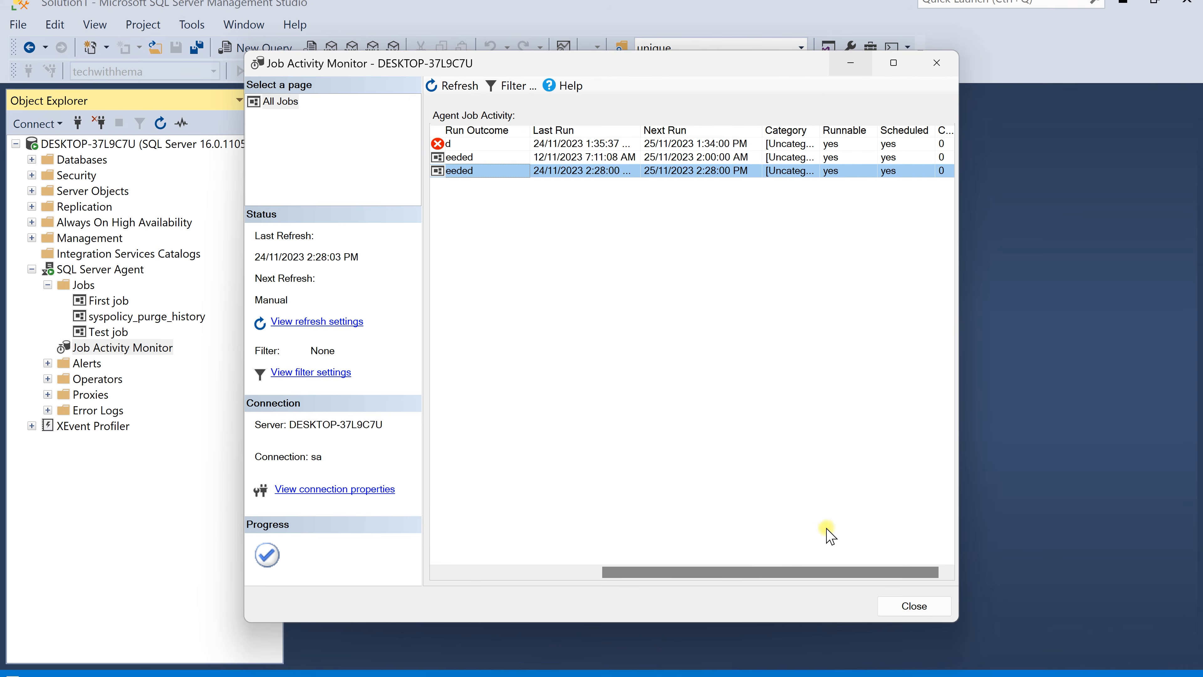
drag(744, 573, 644, 578)
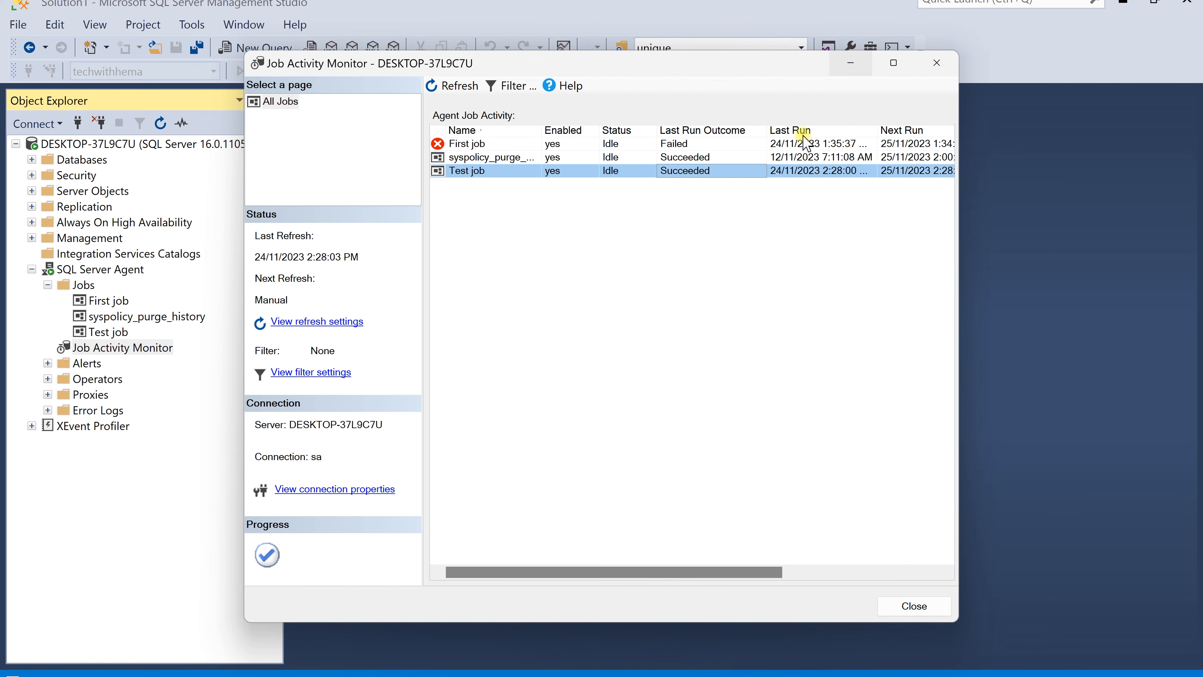
click(933, 66)
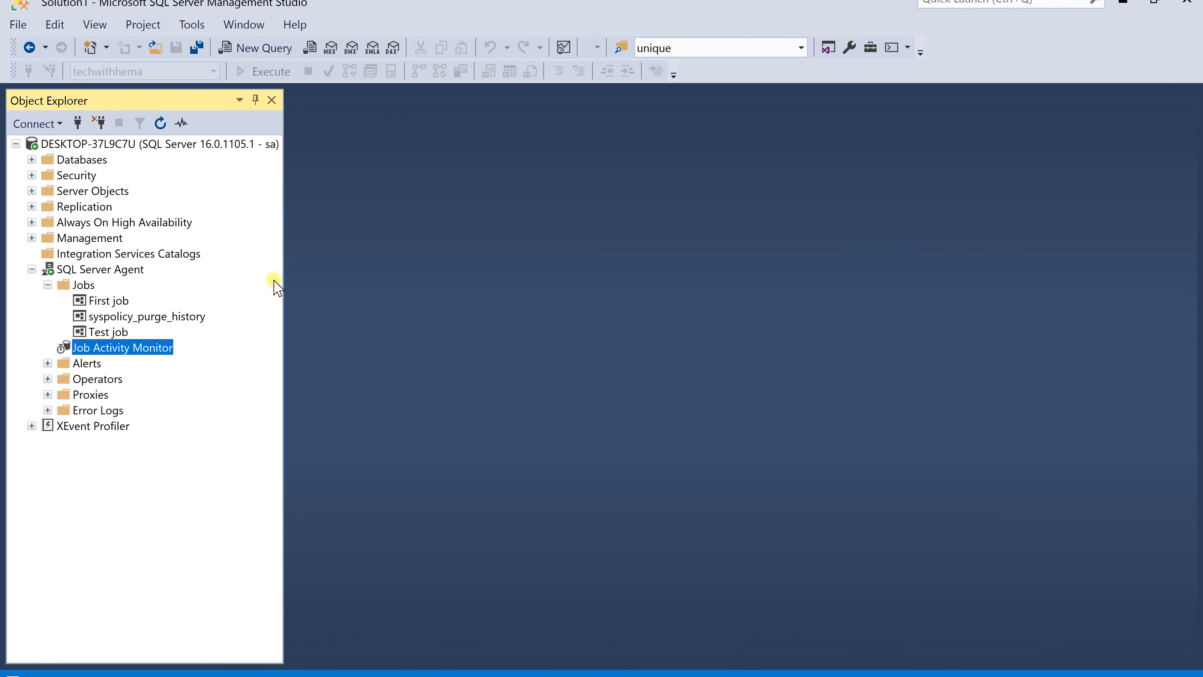
Open Test job's properties to check its last executed time and close them without changes
click(117, 333)
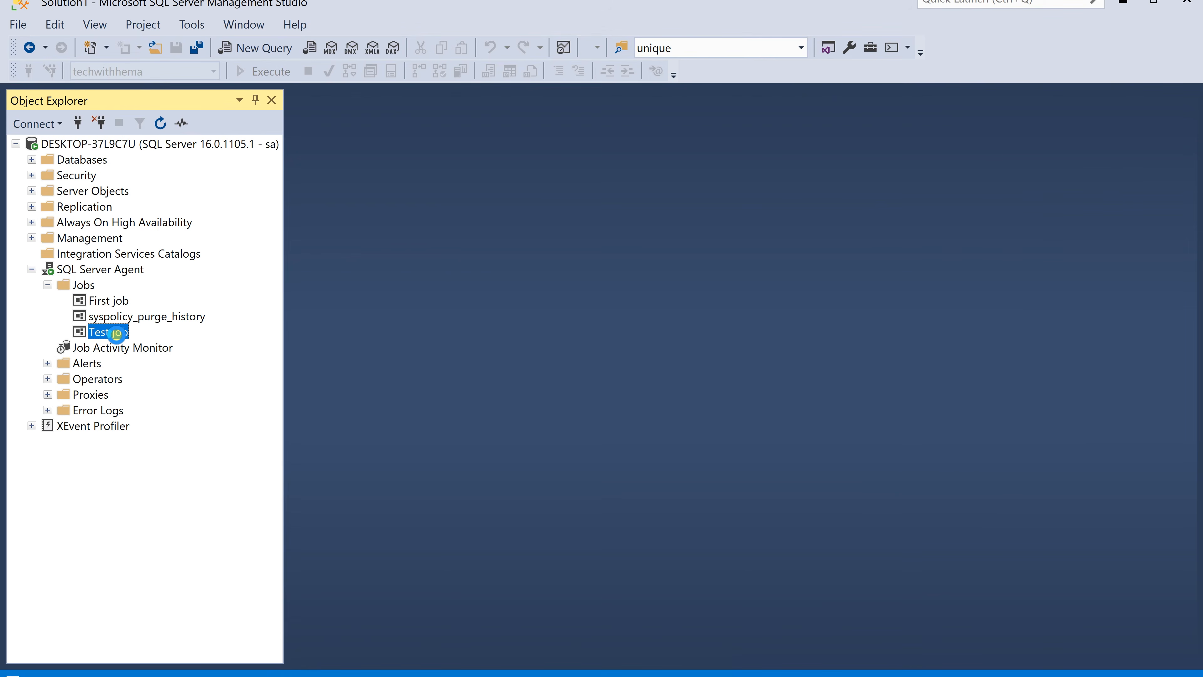
double_click(116, 333)
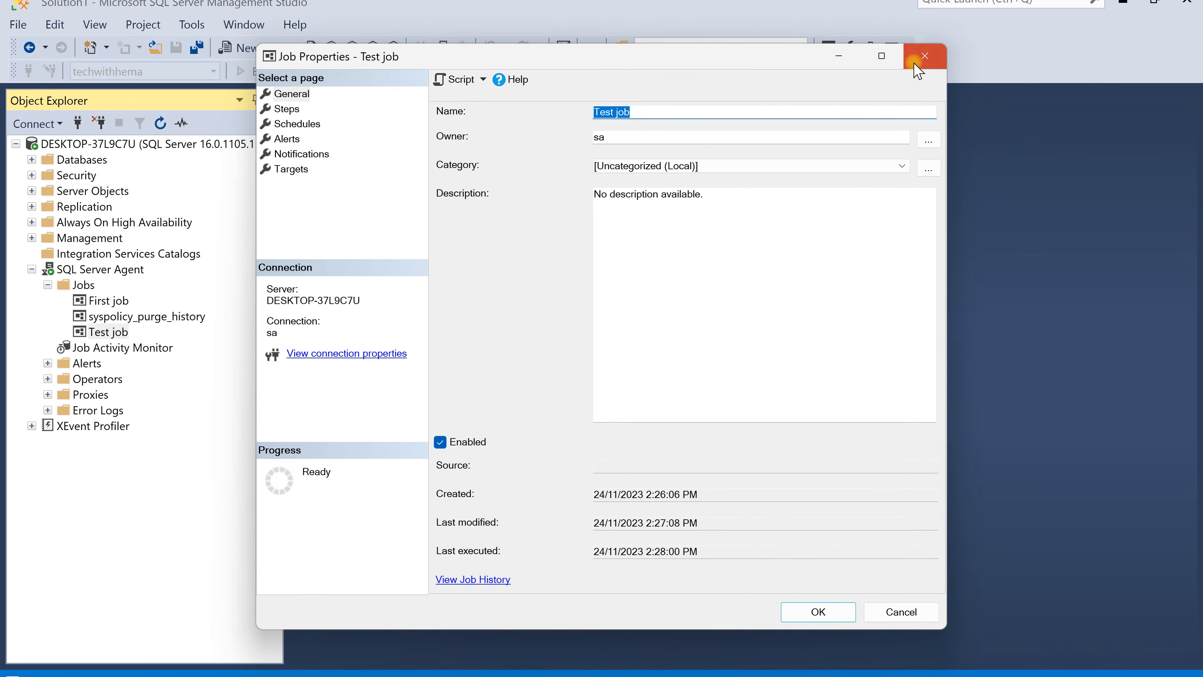
click(921, 59)
Open Test job's history and expand its latest run to select the first step's entry
right_click(124, 331)
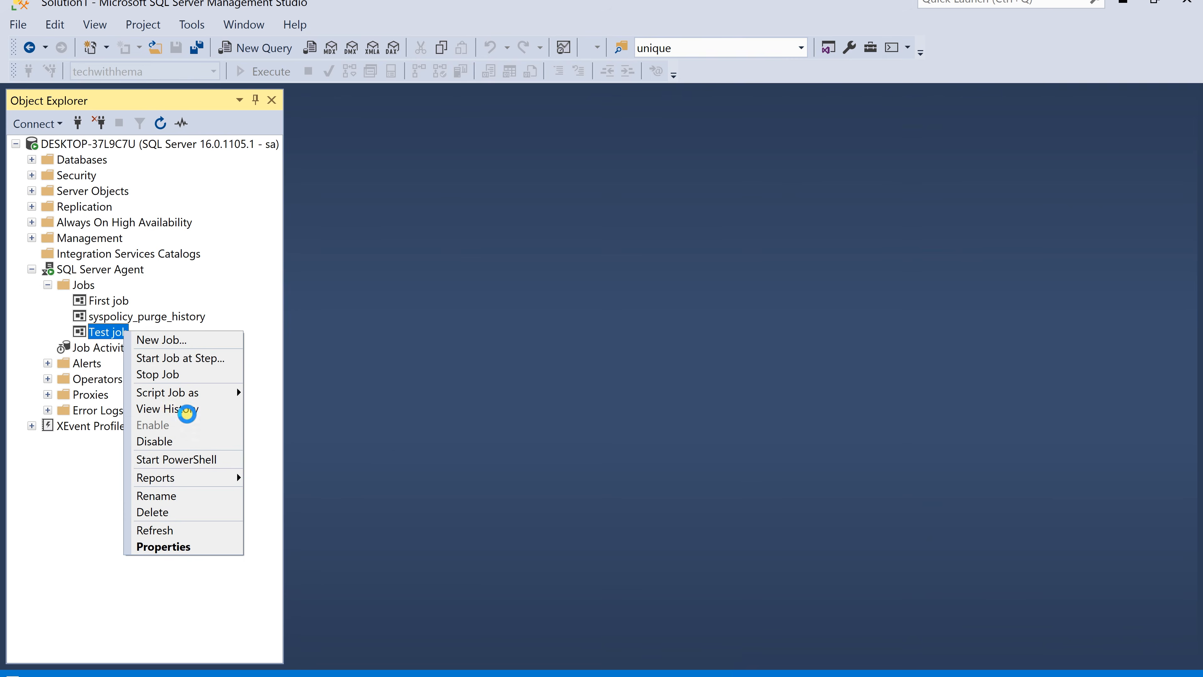
click(188, 417)
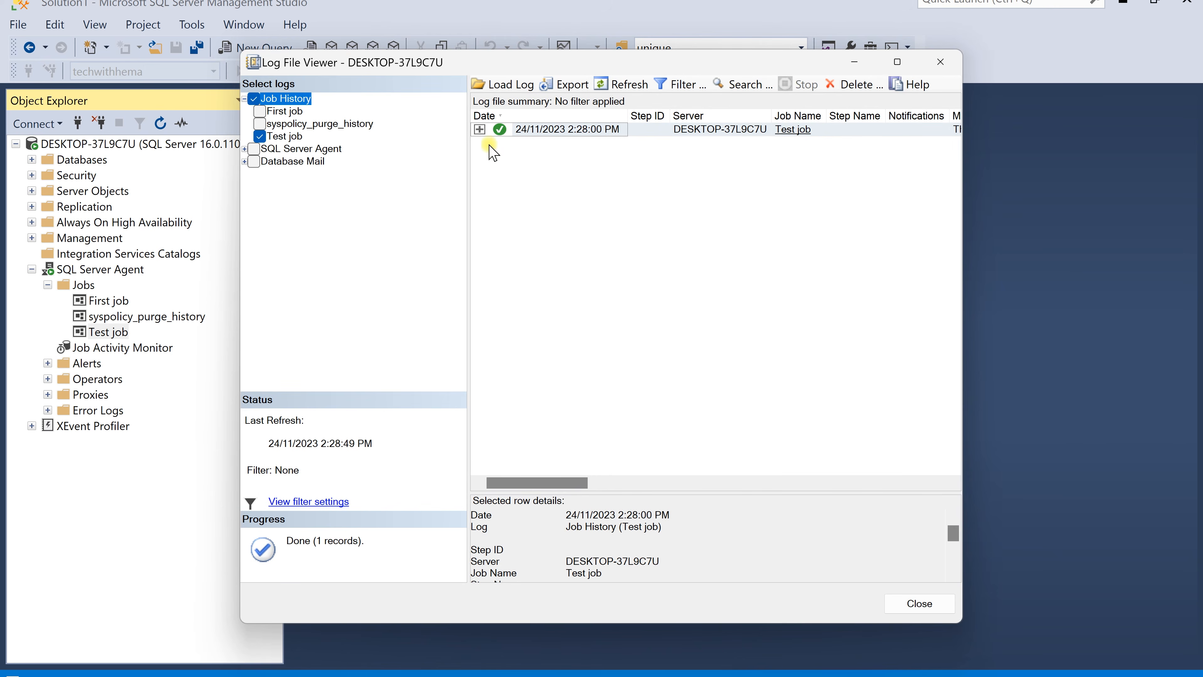
click(479, 129)
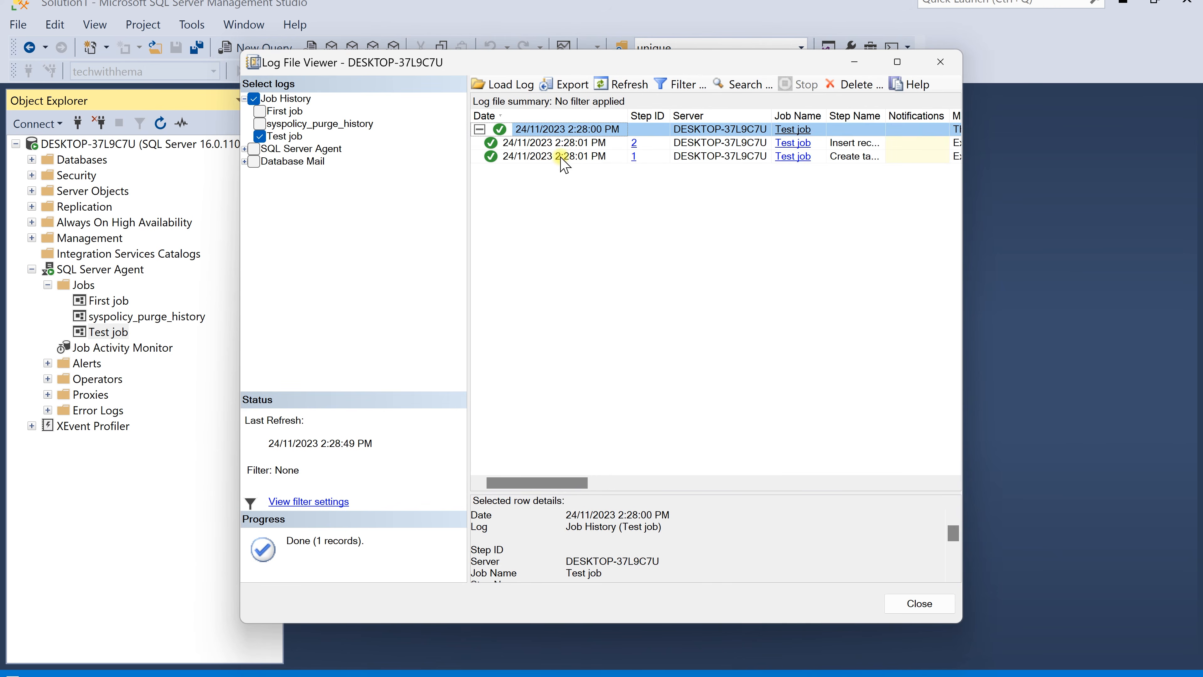
click(572, 157)
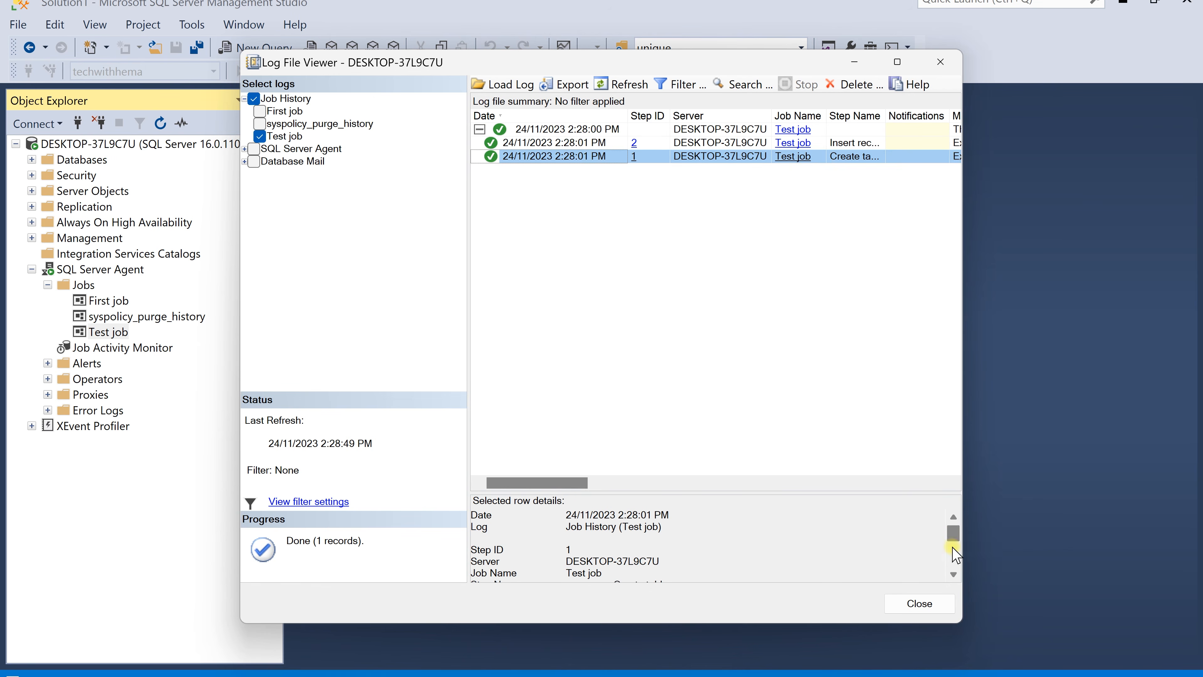
Examine the row details of the Create table and Insert records steps, then close the log viewer
scroll(953, 552, down, 3)
scroll(950, 555, up, 2)
scroll(950, 554, down, 2)
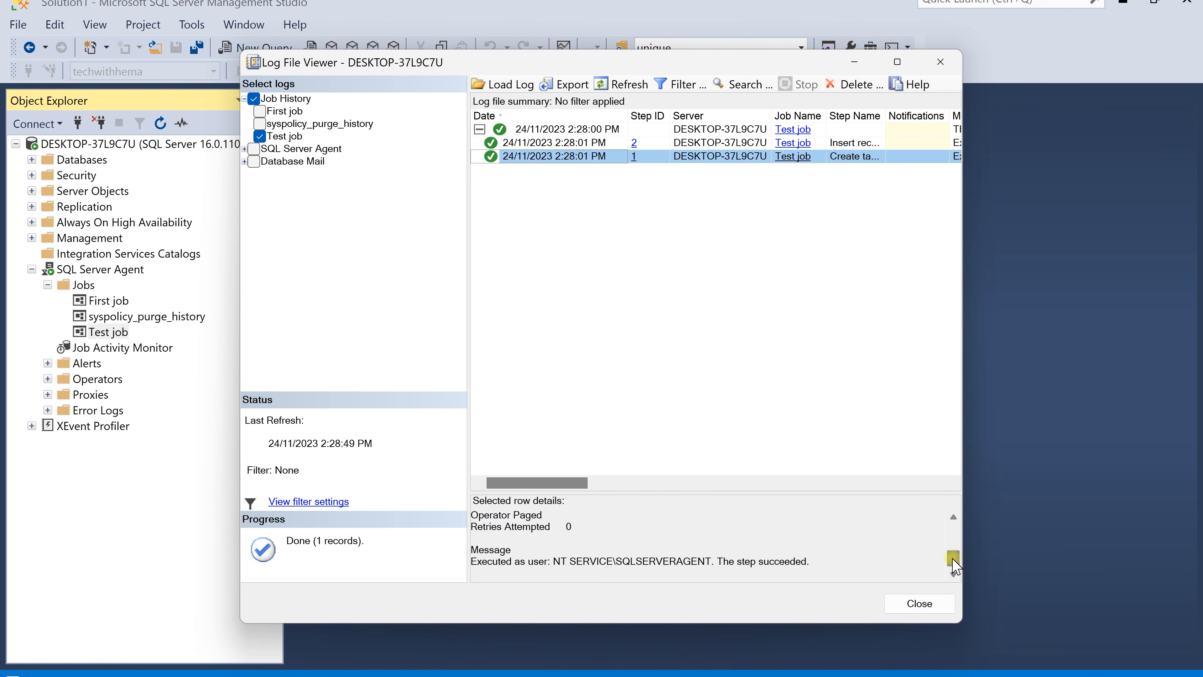
scroll(951, 552, up, 5)
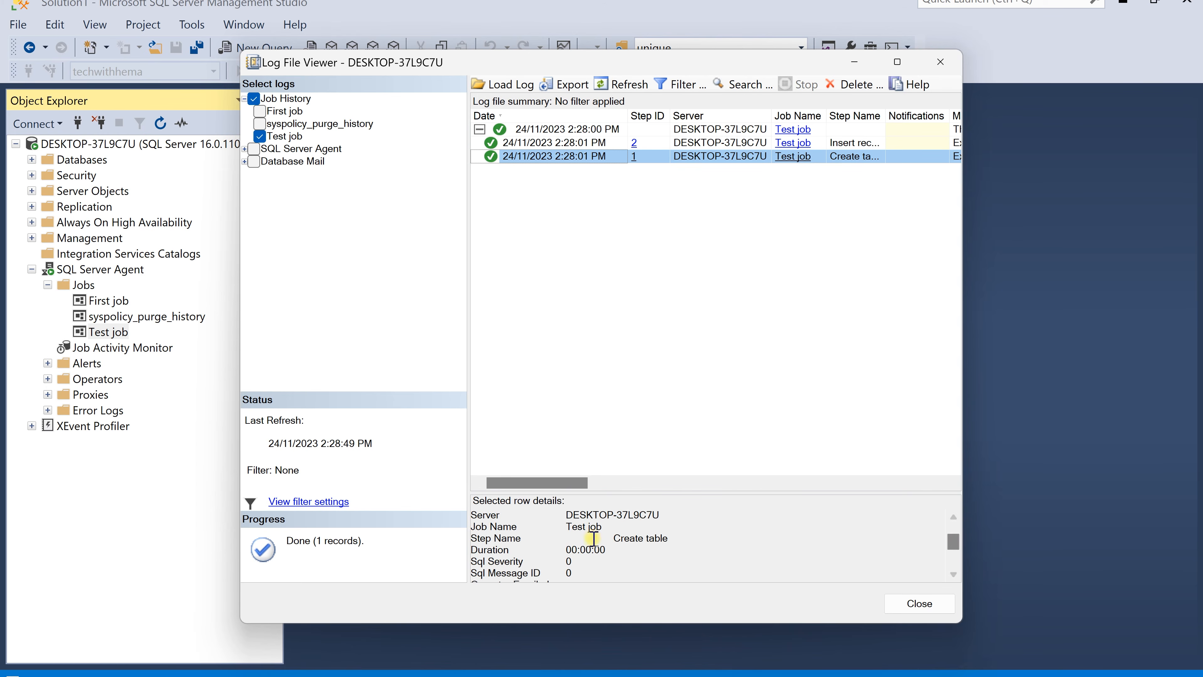
drag(615, 541, 567, 554)
click(661, 541)
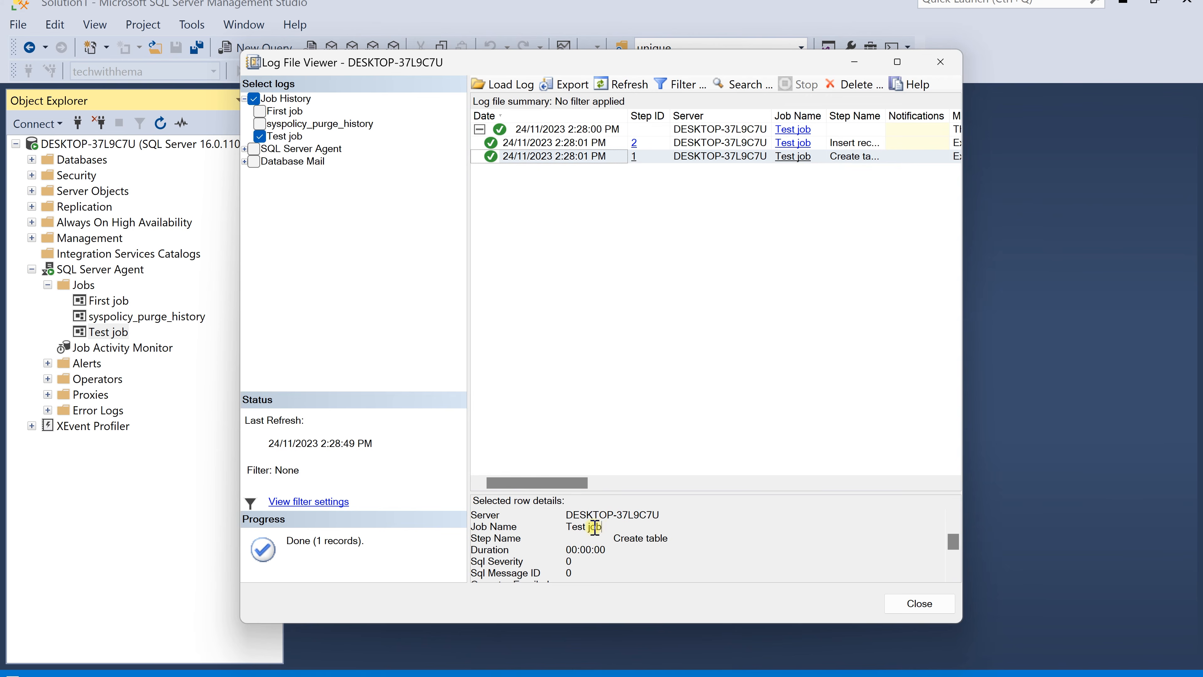
drag(644, 538, 566, 551)
drag(954, 545, 952, 559)
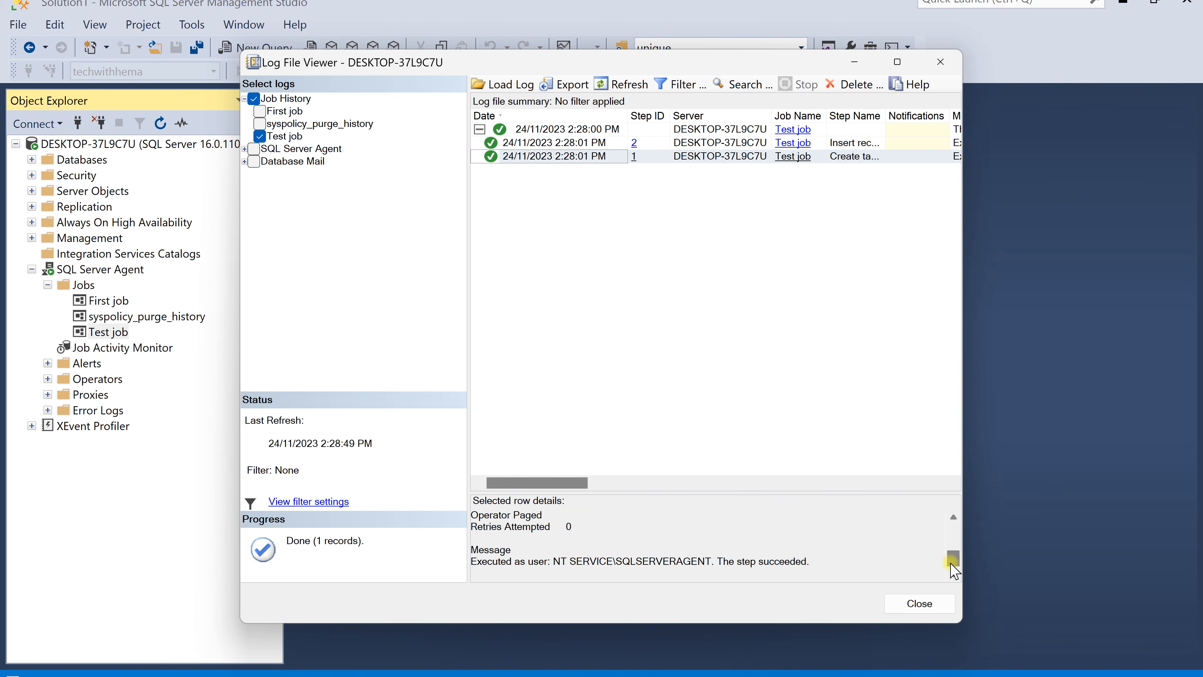
click(590, 143)
click(577, 551)
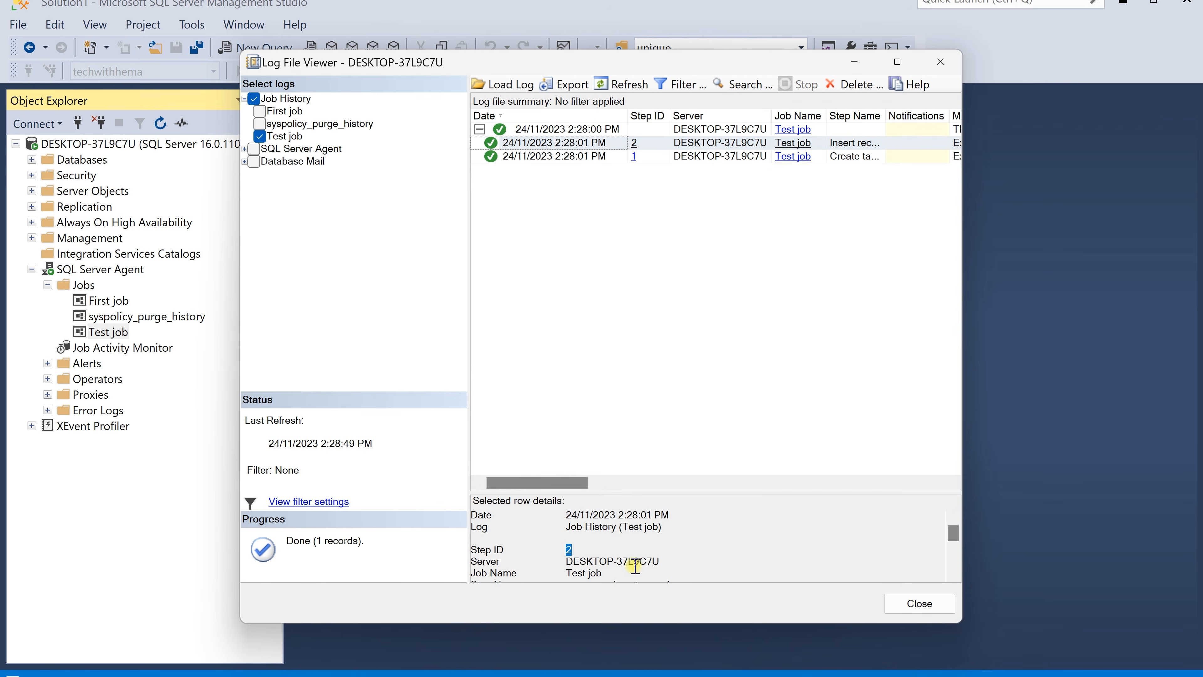
drag(634, 565, 597, 572)
mouse_move(953, 539)
mouse_down()
mouse_move(950, 556)
mouse_move(955, 547)
mouse_up()
drag(596, 546, 571, 537)
drag(957, 544, 953, 563)
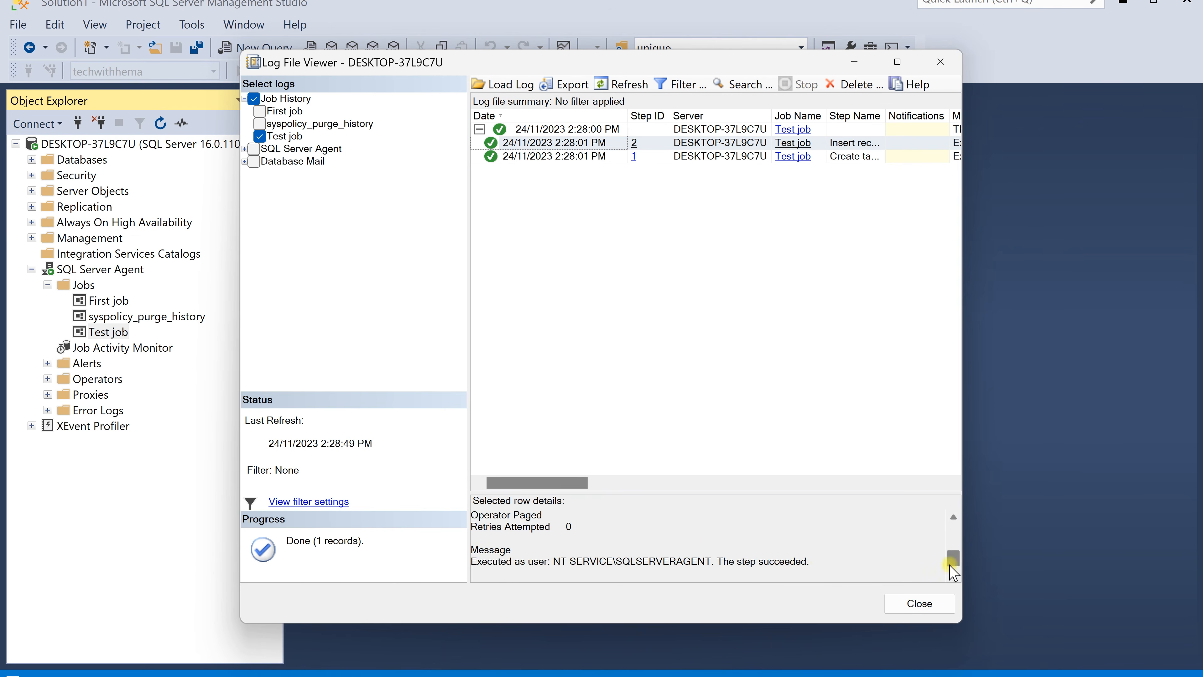
click(920, 604)
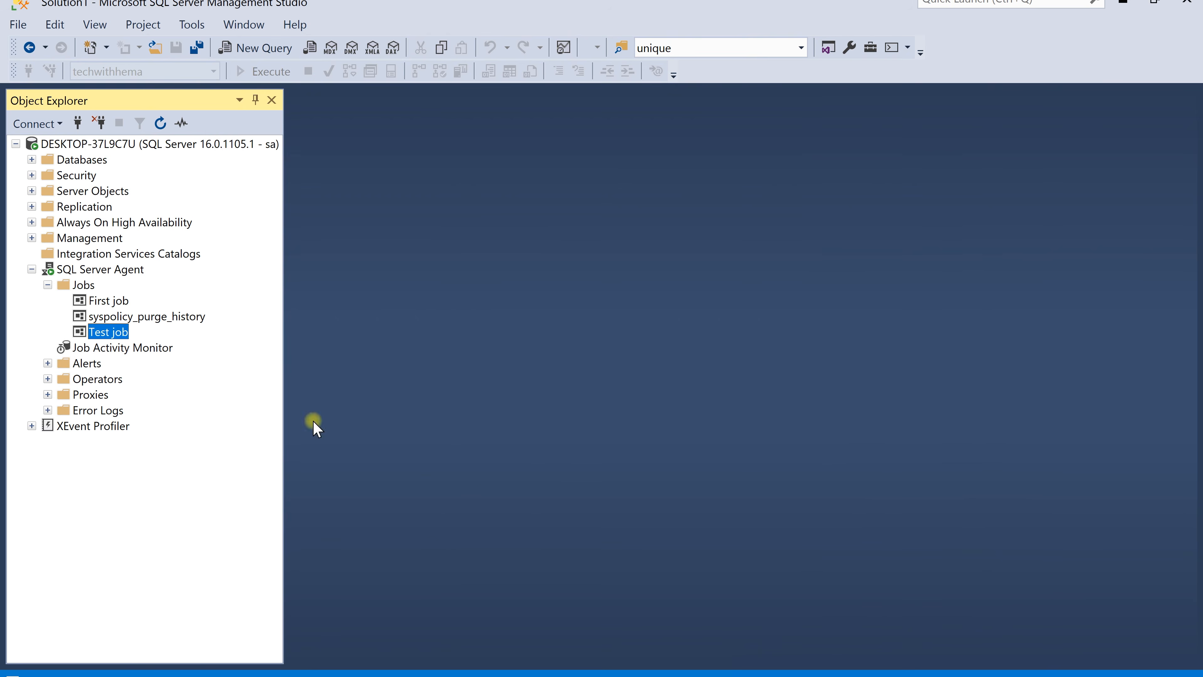
Select the top 1000 rows of the dbo.test_job table to check the inserted record
right_click(120, 330)
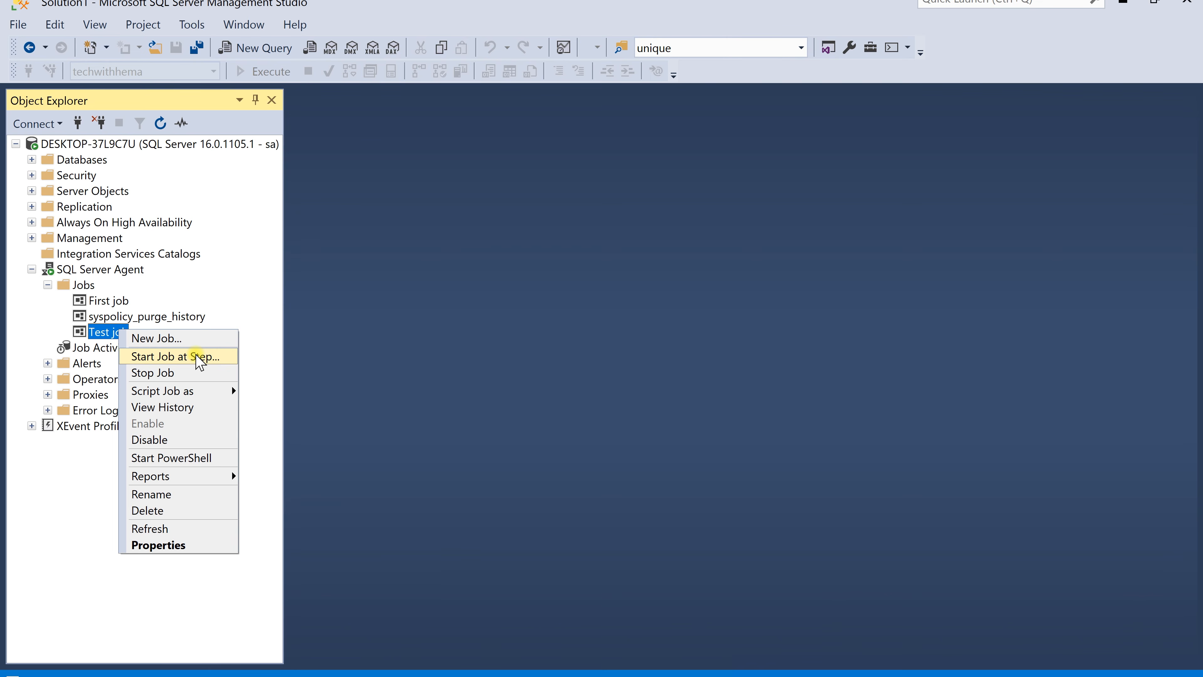
click(299, 213)
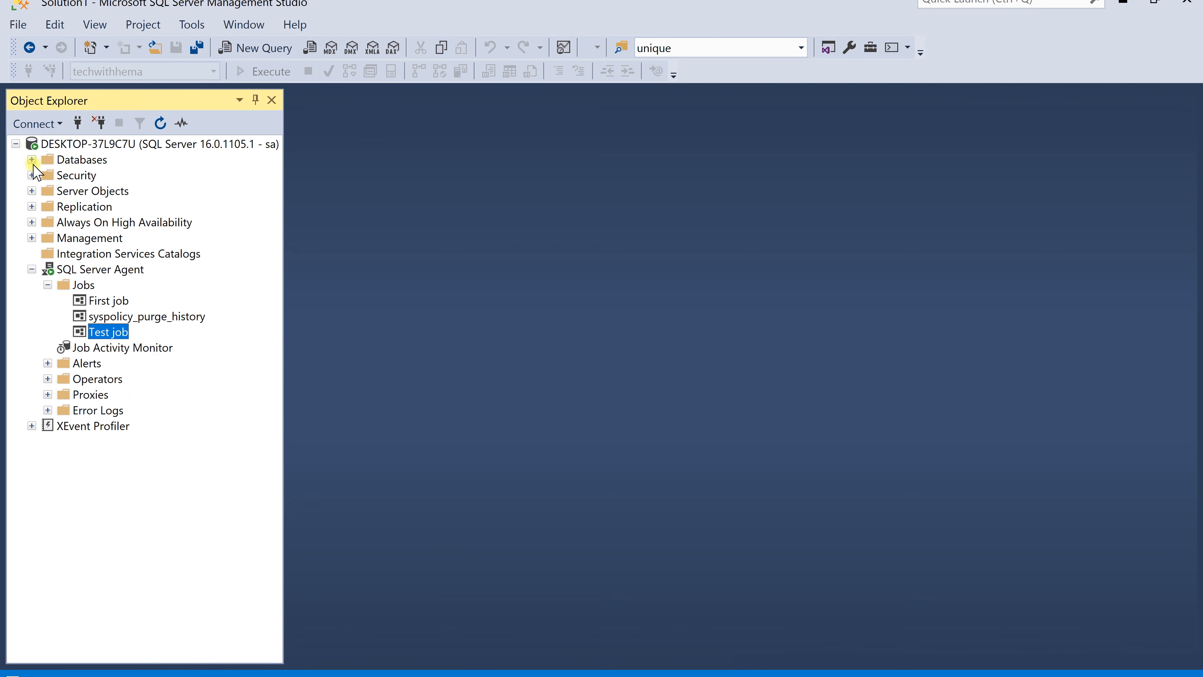
click(32, 160)
right_click(142, 519)
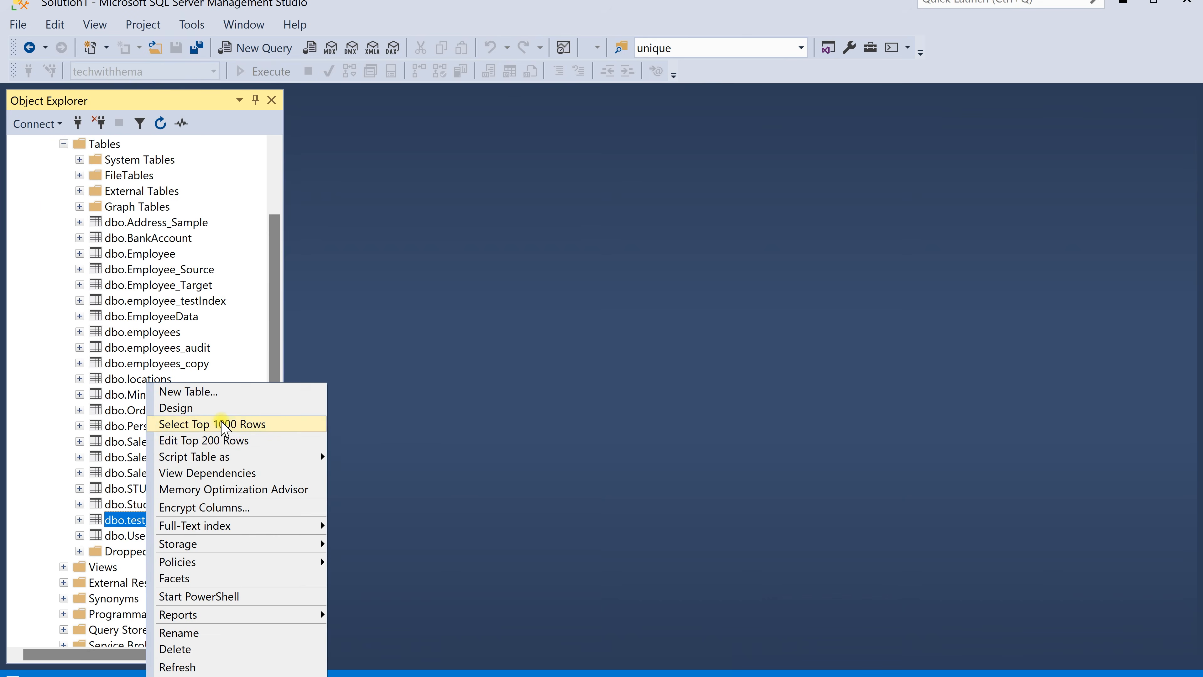
click(225, 425)
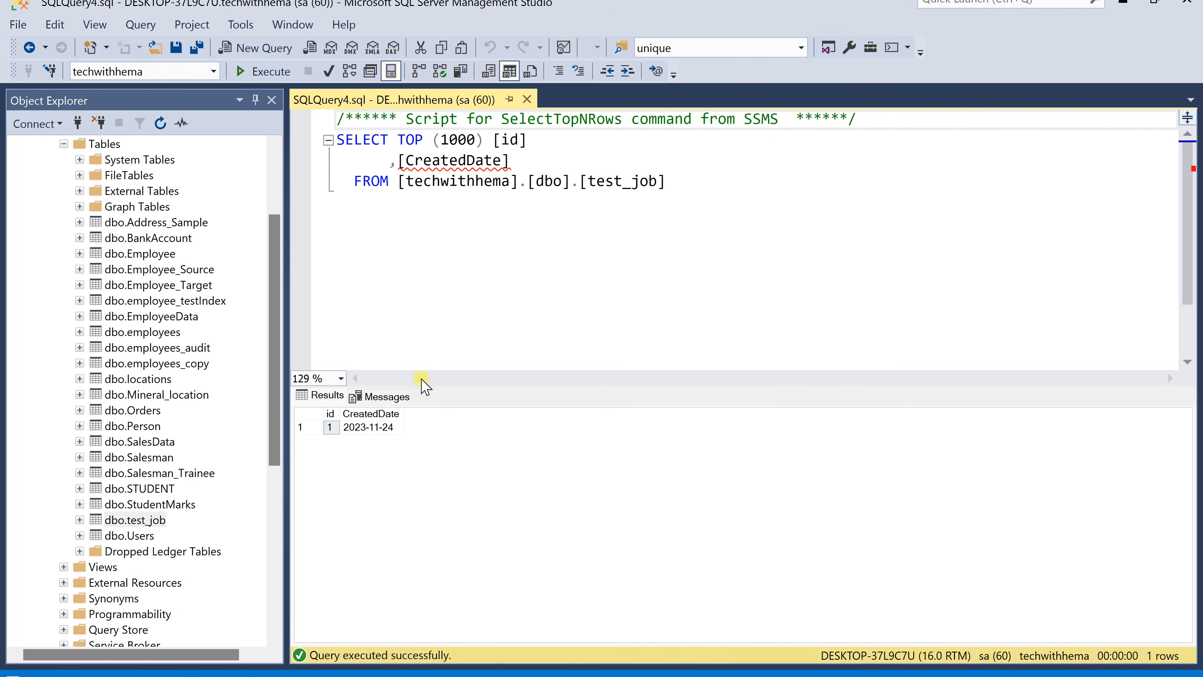
click(331, 427)
click(364, 425)
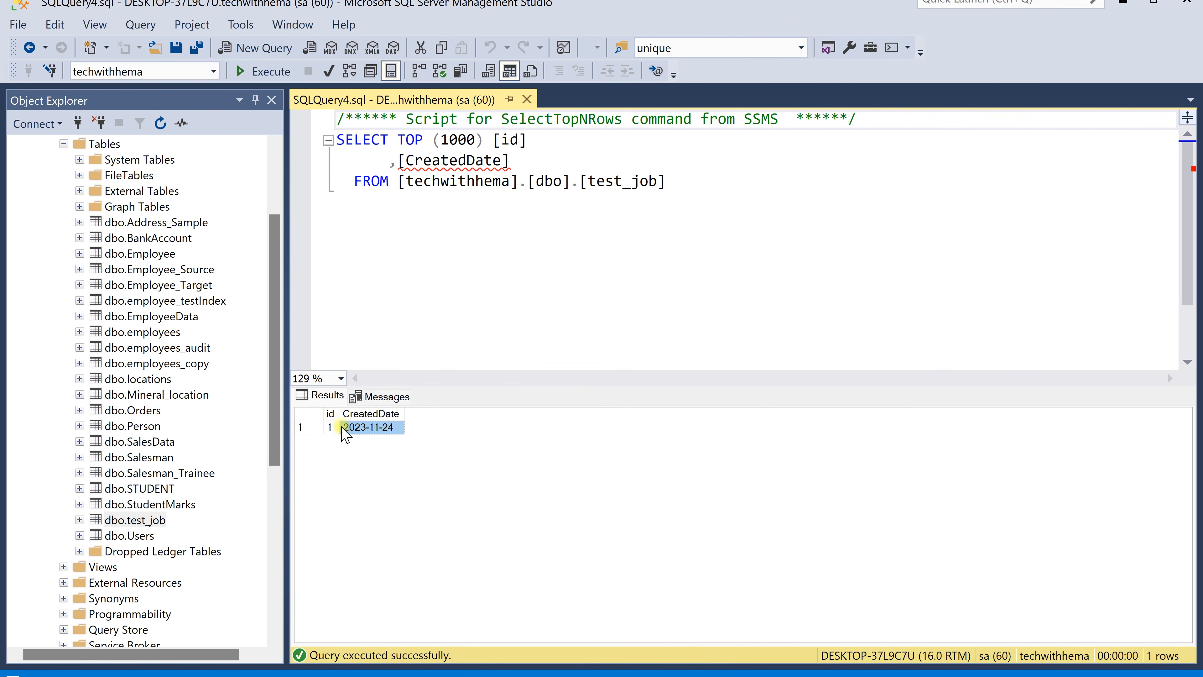
right_click(324, 429)
click(453, 405)
Start Test job manually at step 1, Create table, and close the job start dialog
drag(271, 422, 289, 598)
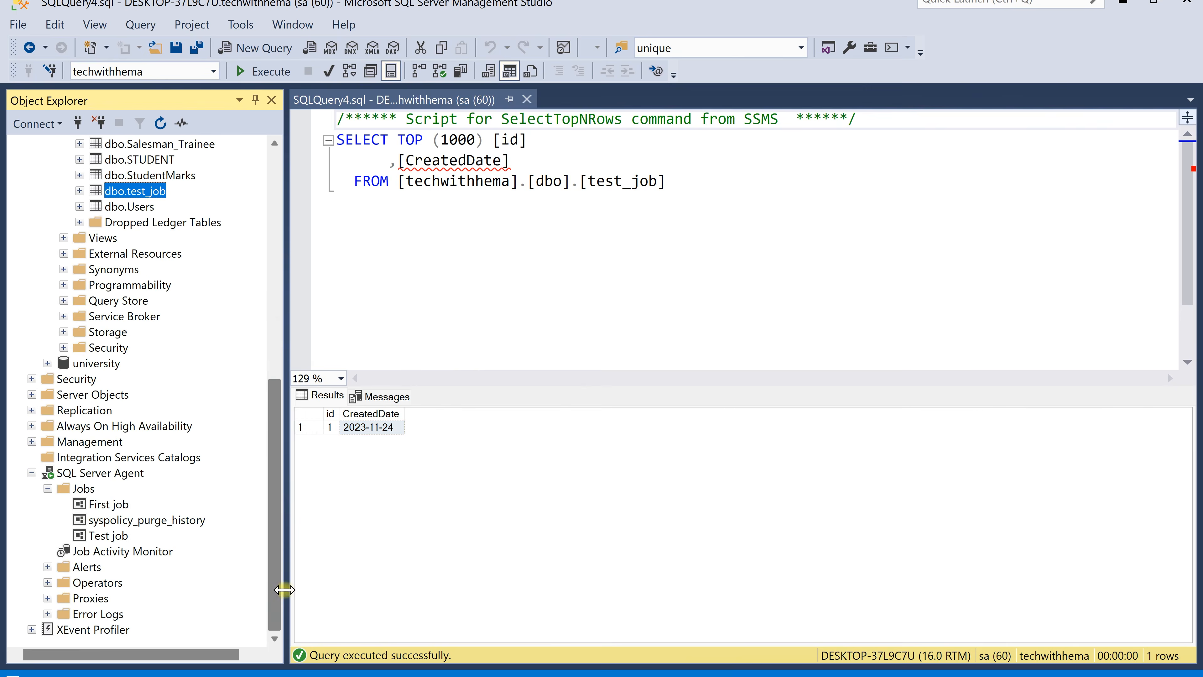
click(114, 535)
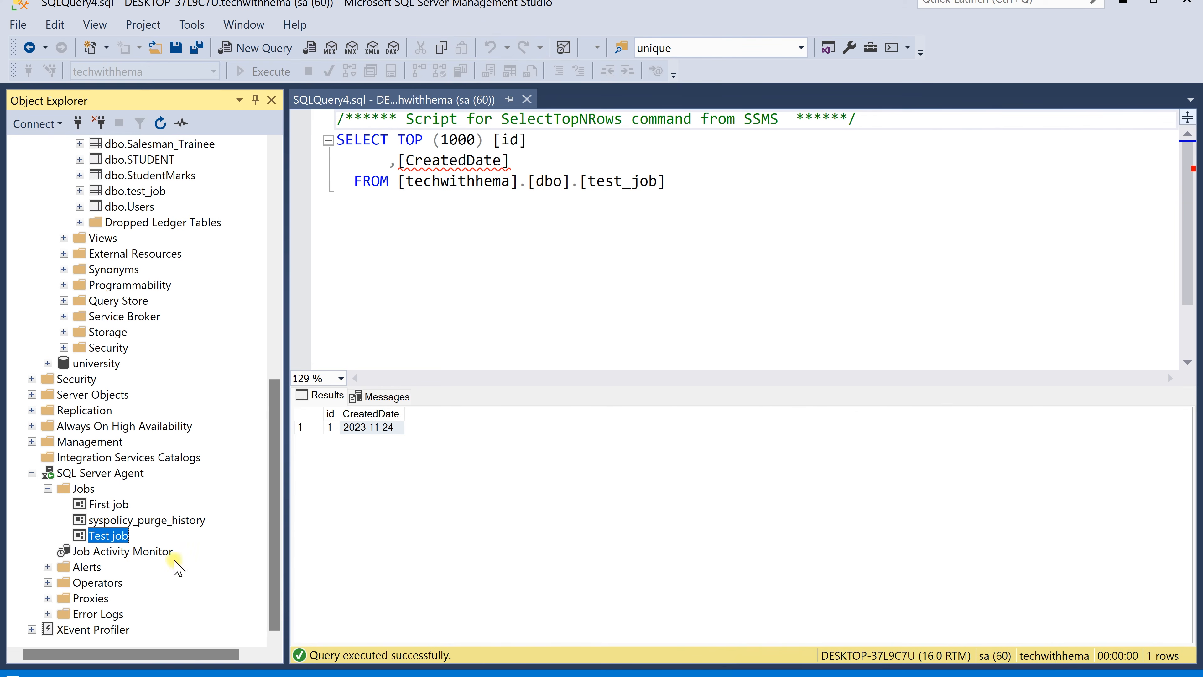
right_click(122, 543)
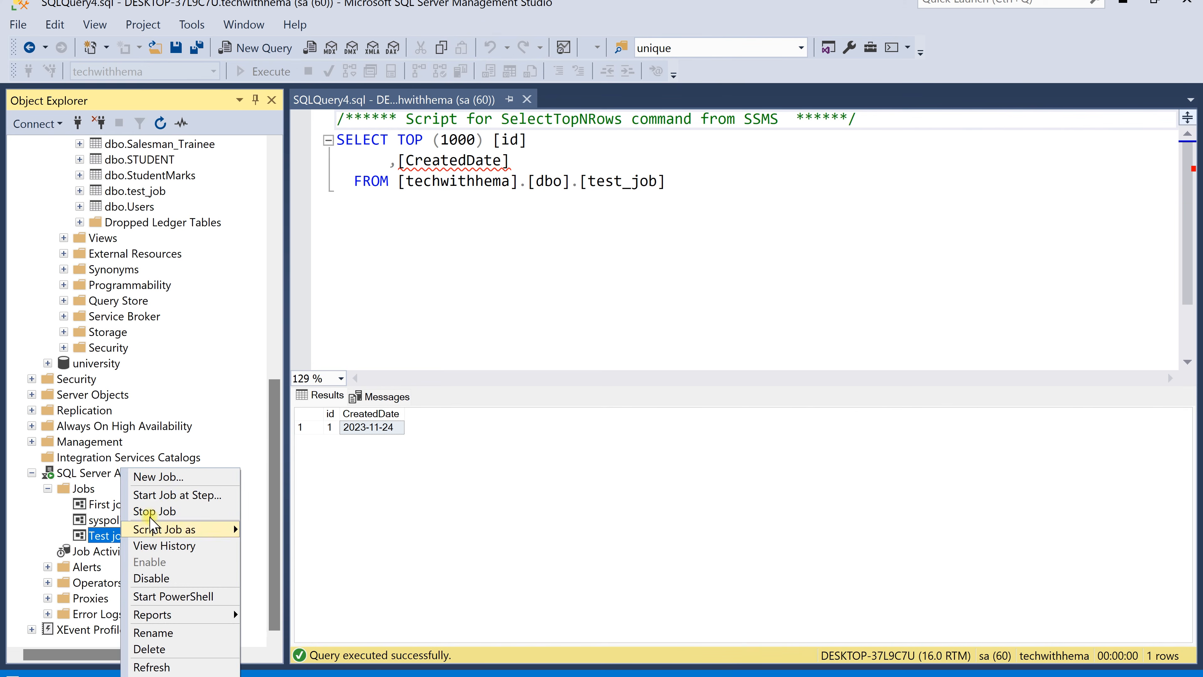
click(173, 493)
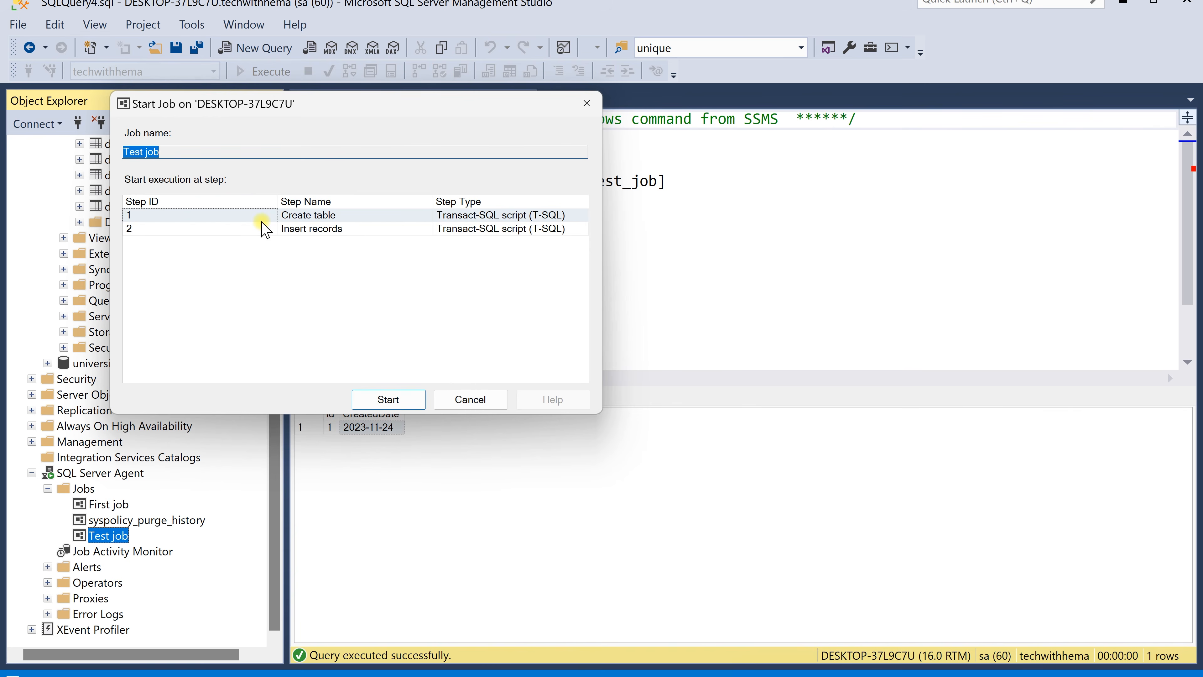
click(265, 231)
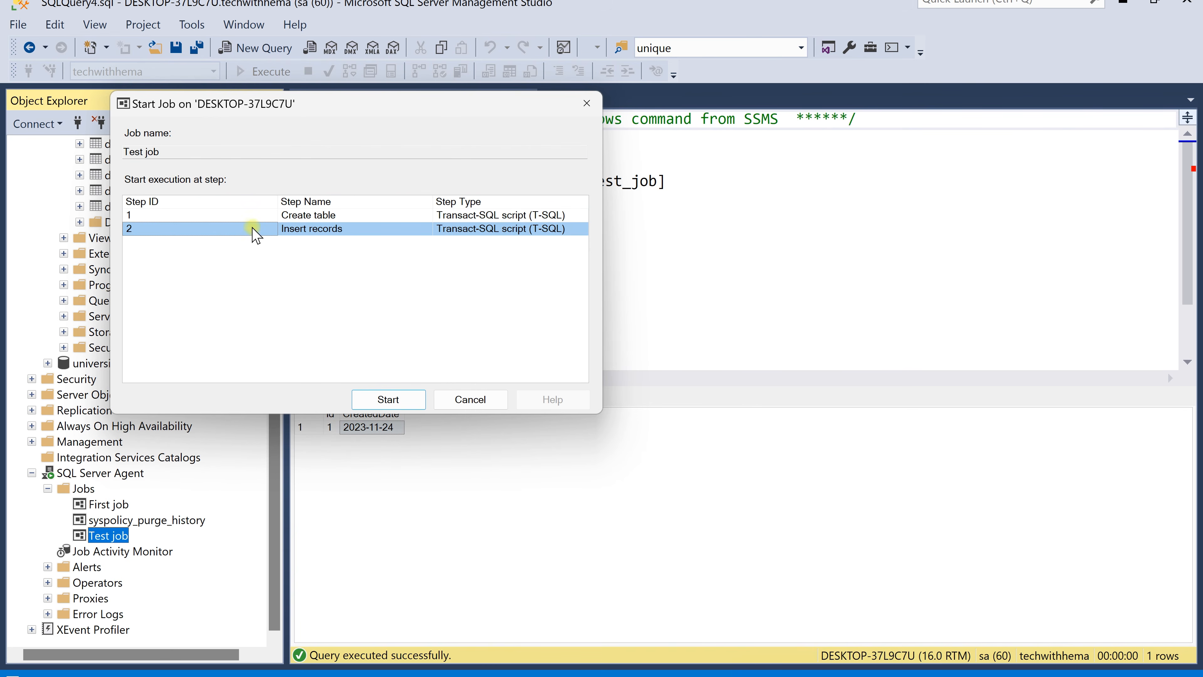
click(256, 216)
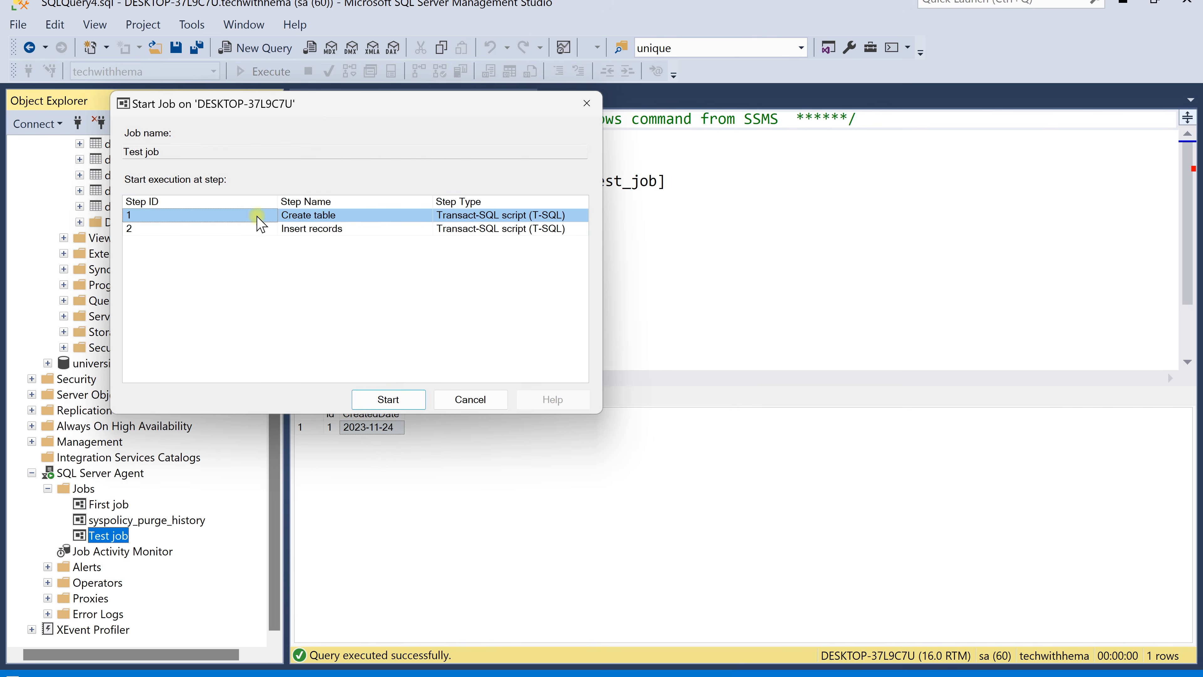
click(405, 406)
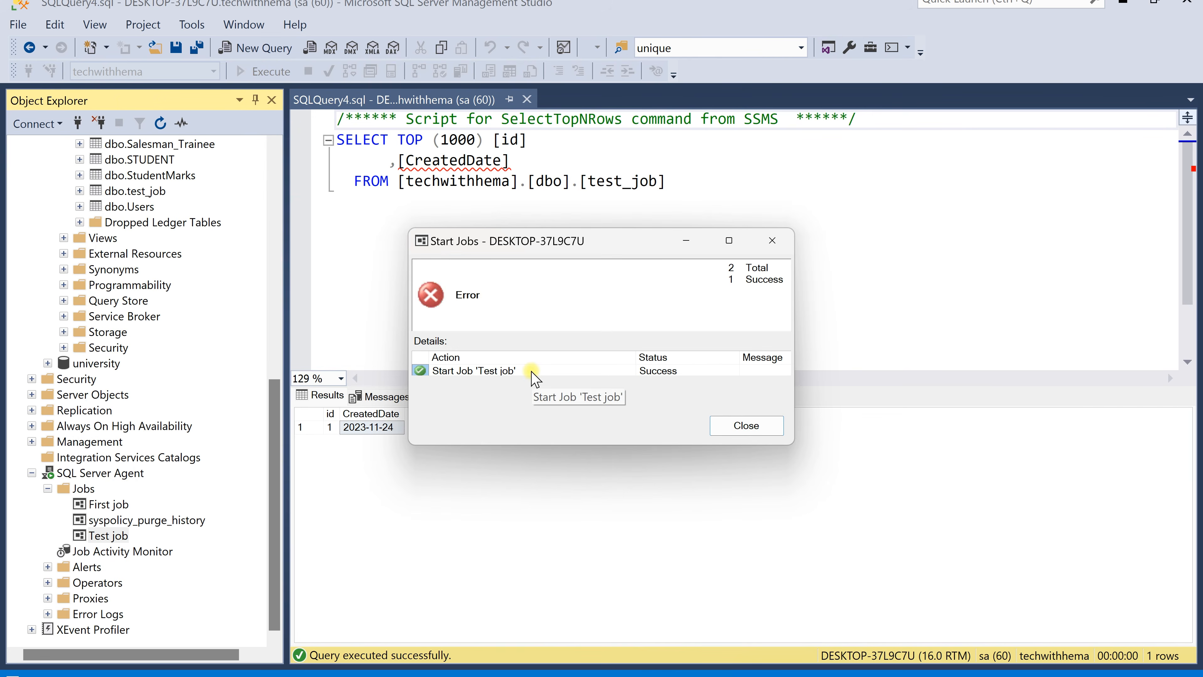
click(772, 240)
Open Test job's history, expand its latest run and read the first step's error message, then close the log viewer
right_click(121, 536)
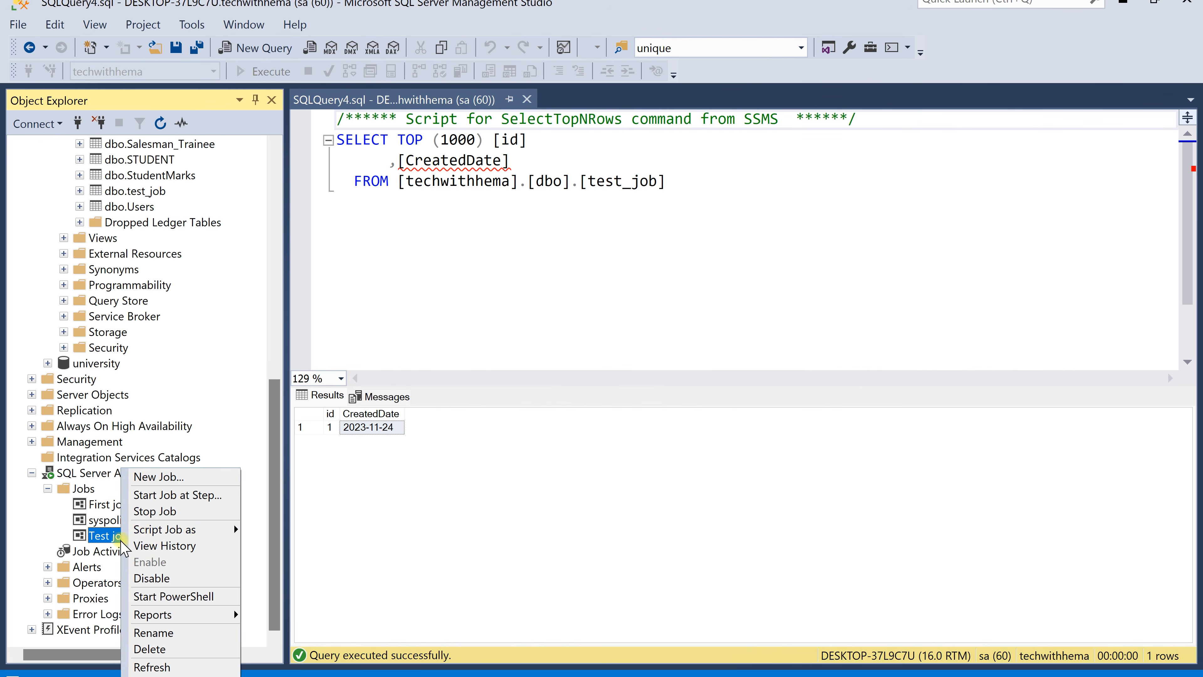
click(170, 544)
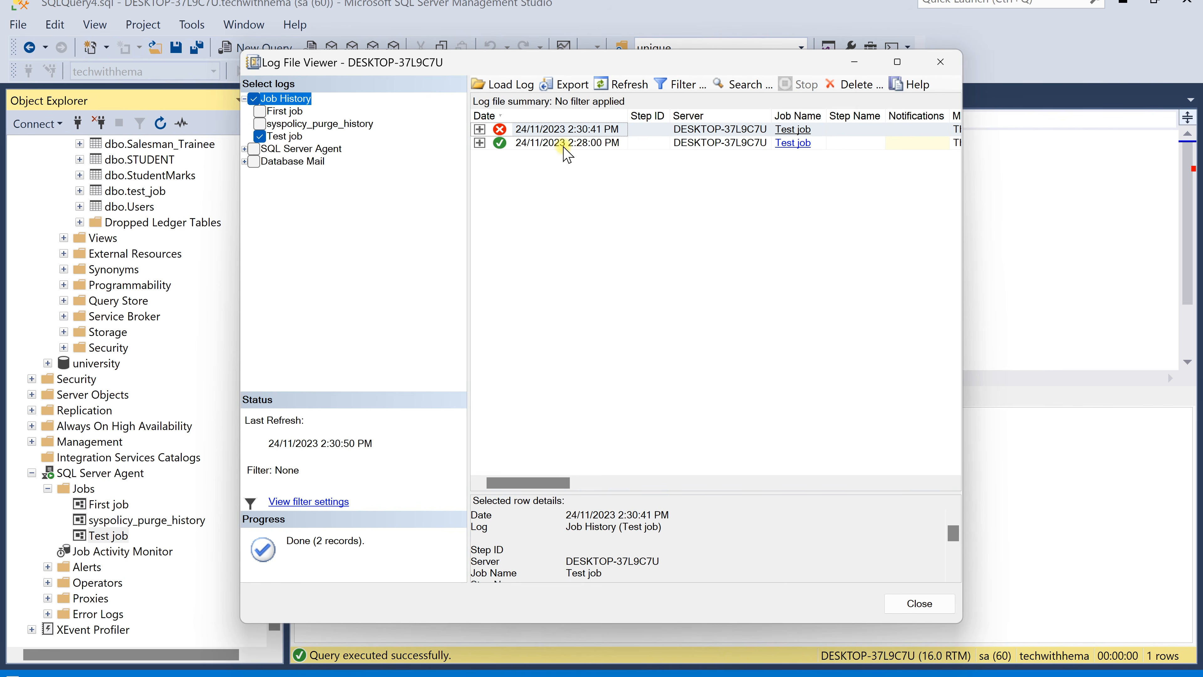
click(479, 129)
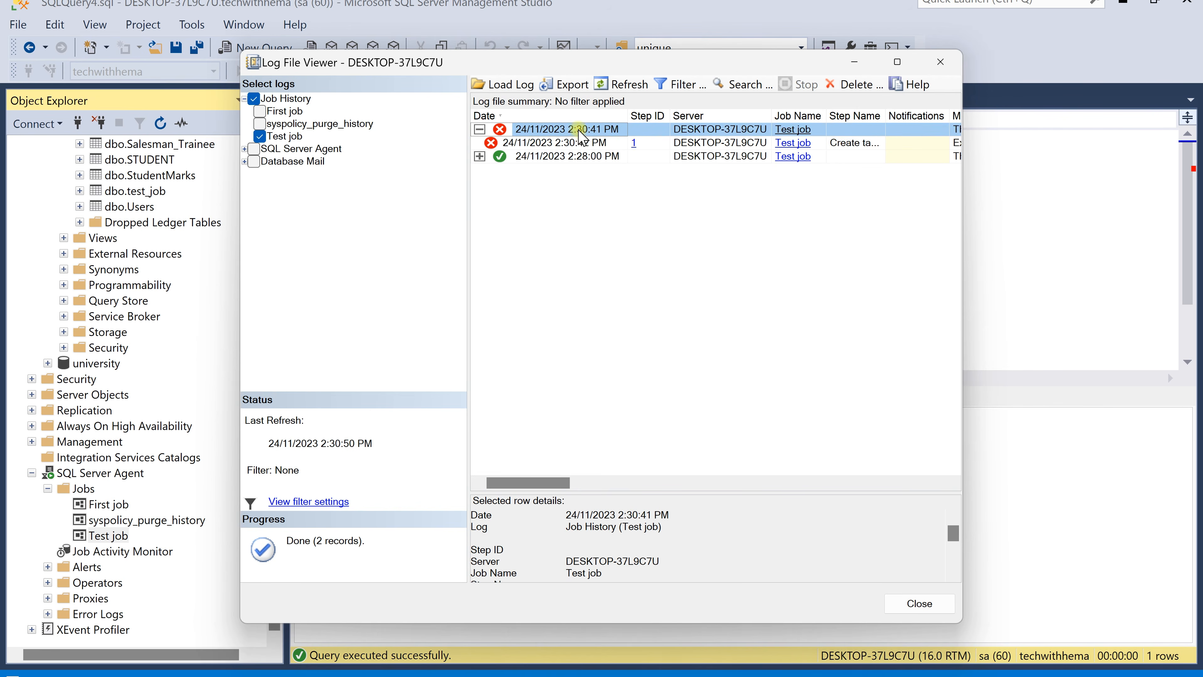
click(484, 141)
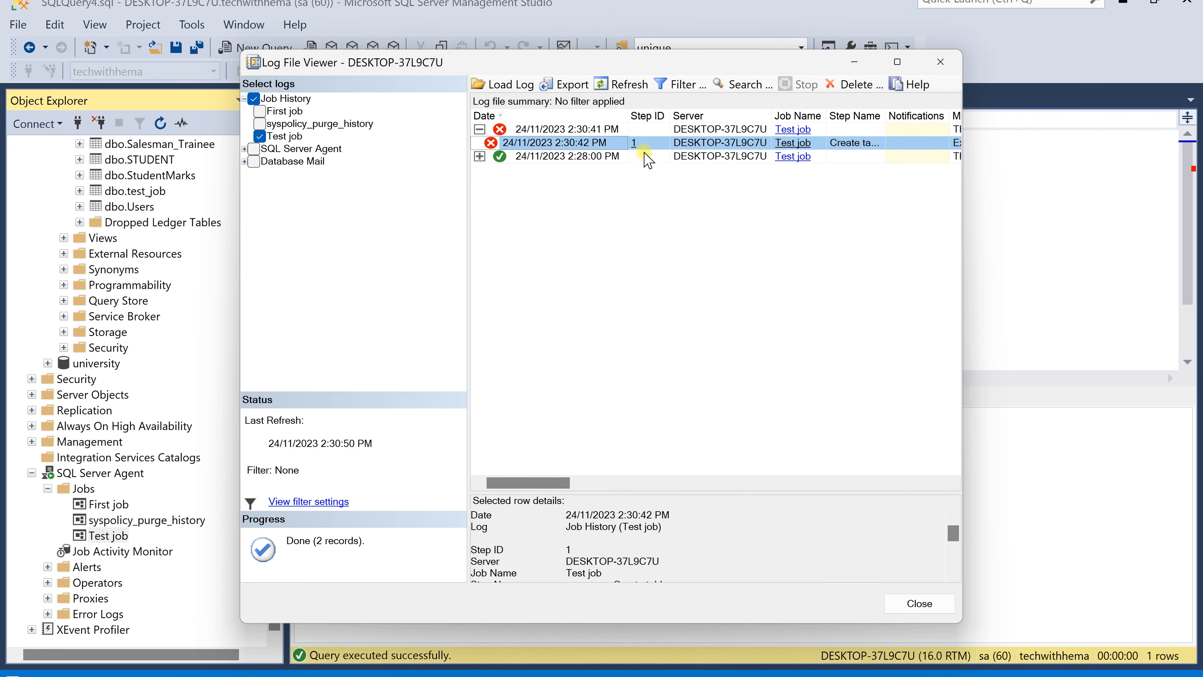
click(944, 537)
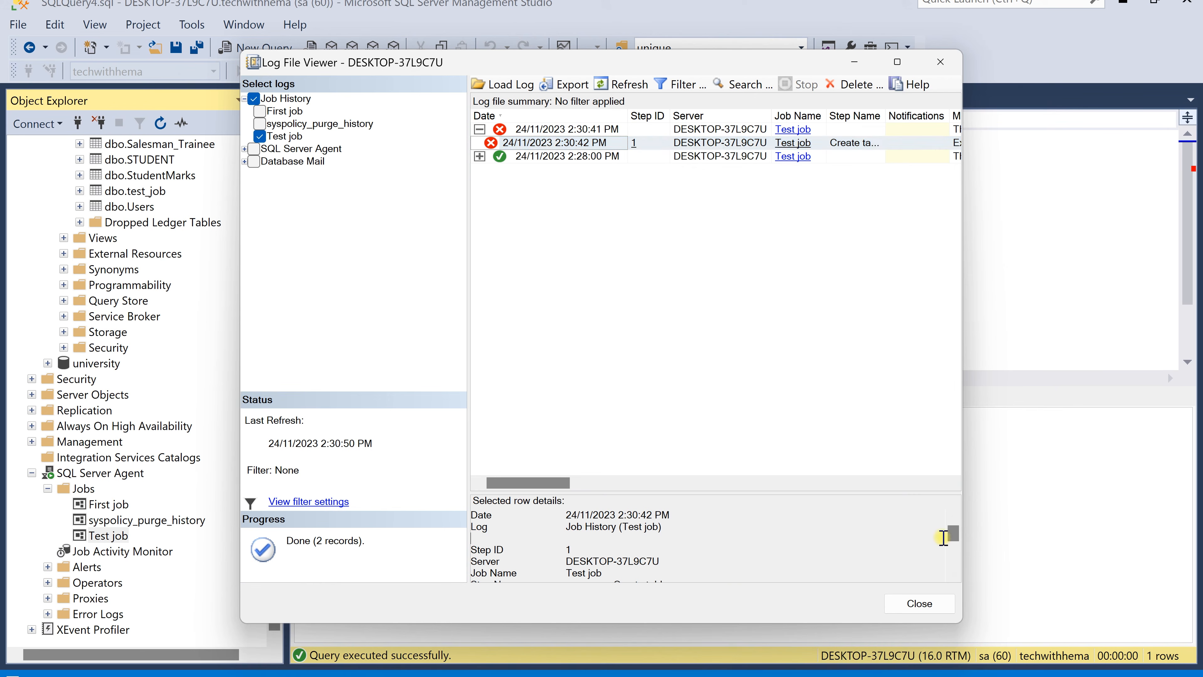
drag(952, 533, 953, 571)
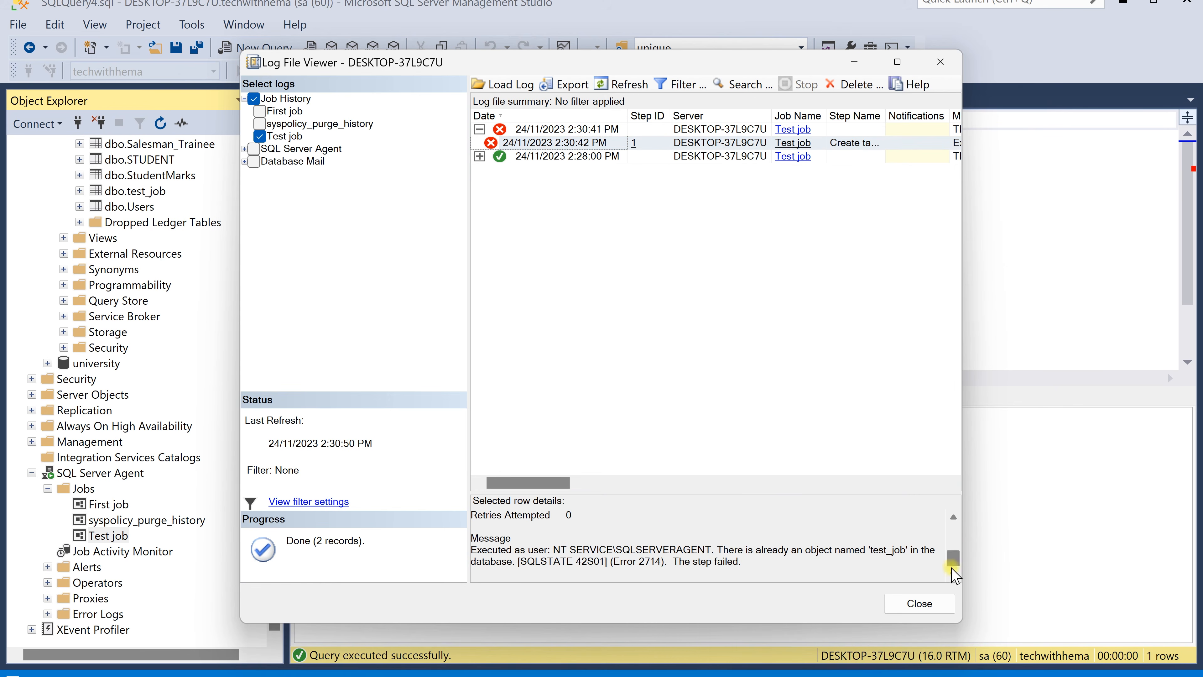
drag(717, 550, 923, 559)
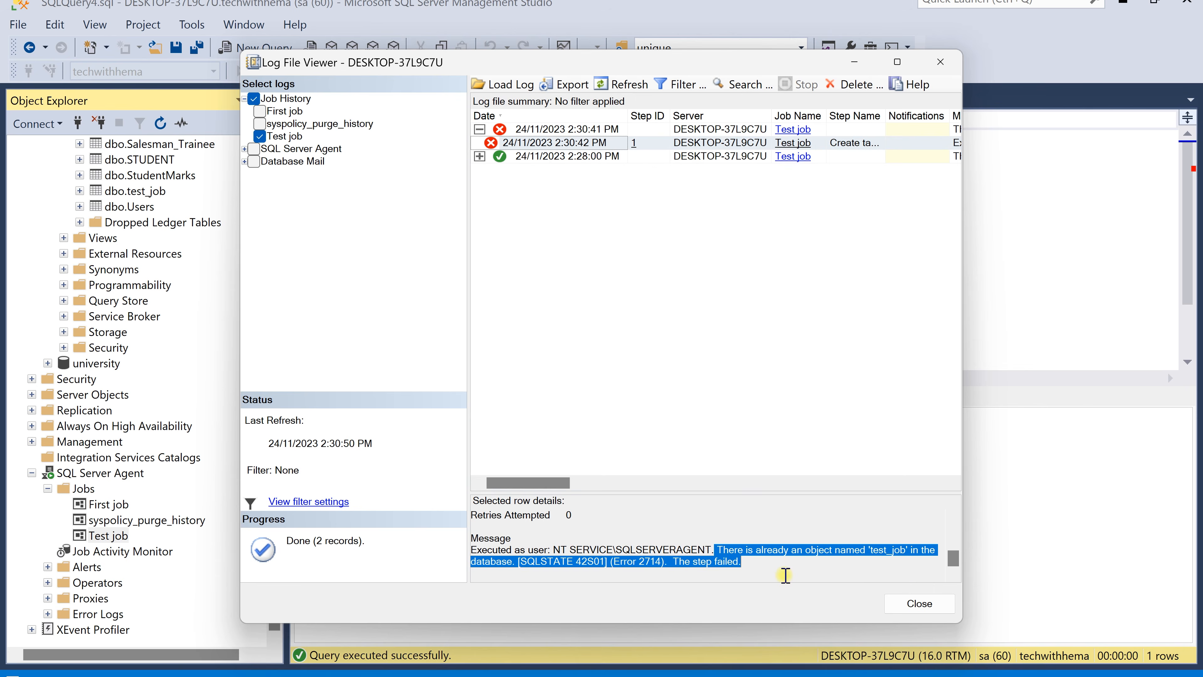
click(919, 603)
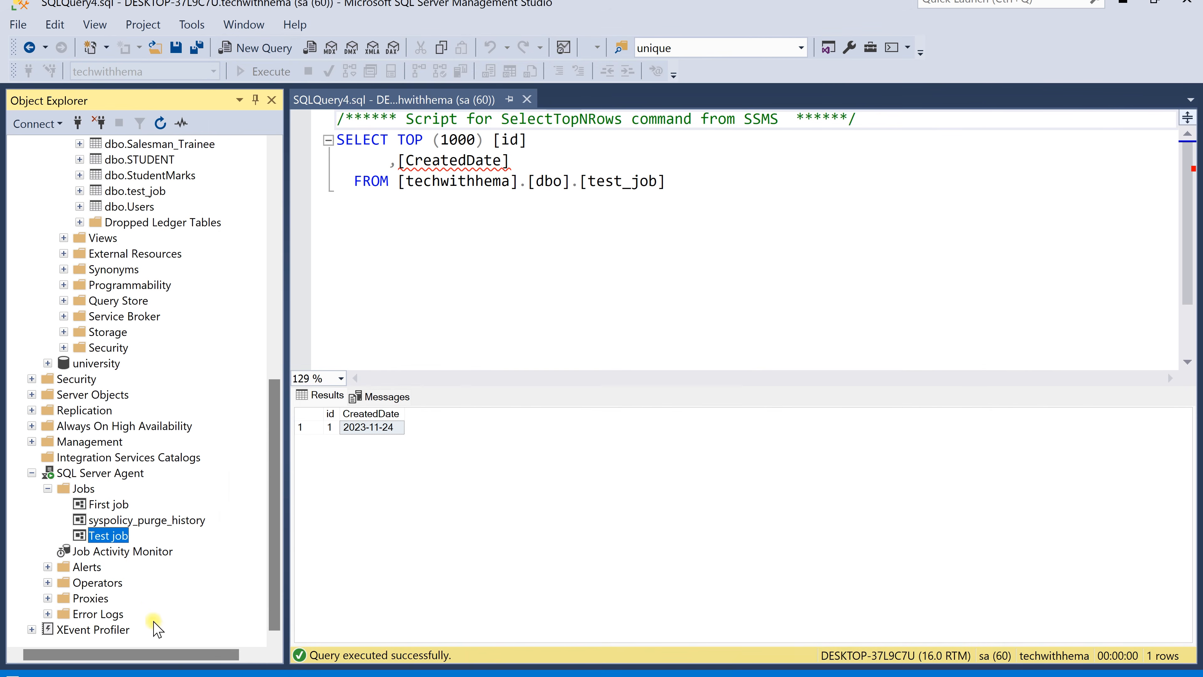
Open the Job Activity Monitor to review Test job's status and last run outcome, then close it
right_click(143, 559)
click(145, 564)
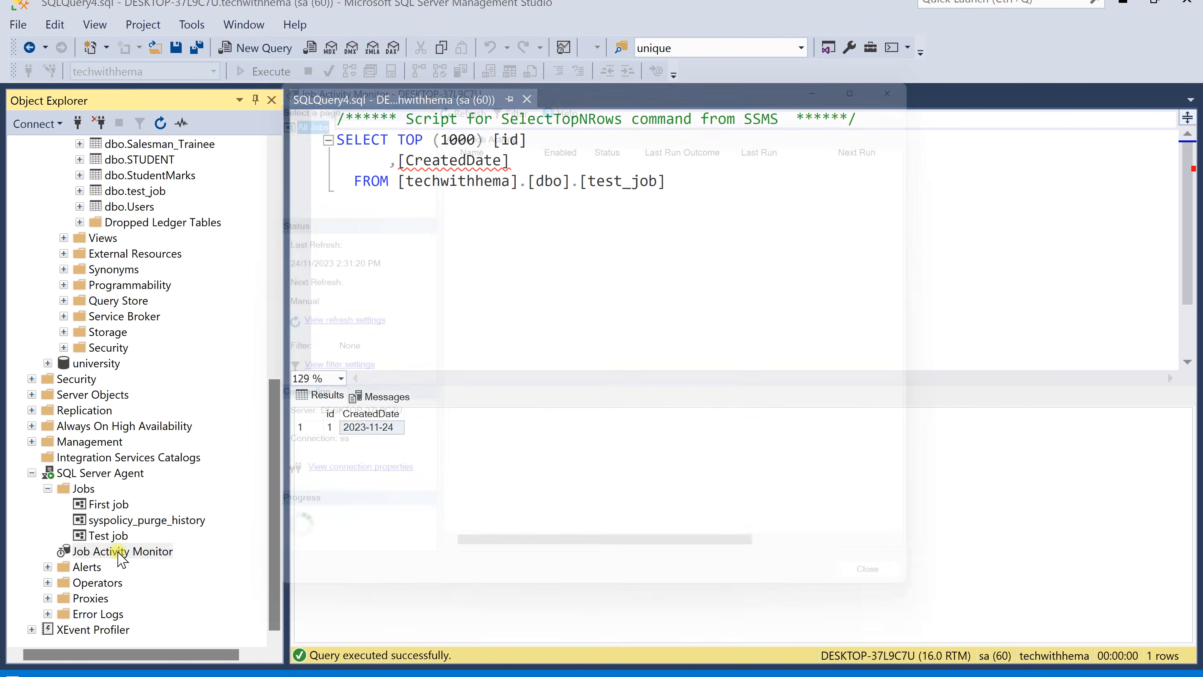
click(519, 171)
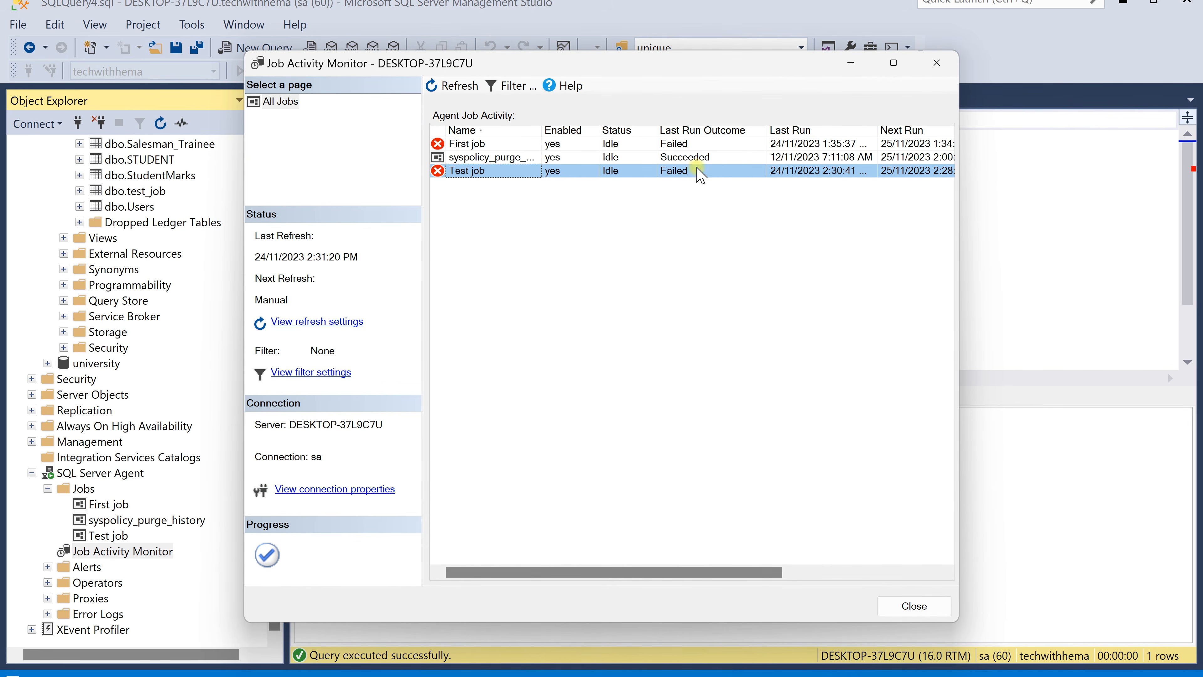
drag(739, 572, 900, 574)
click(936, 63)
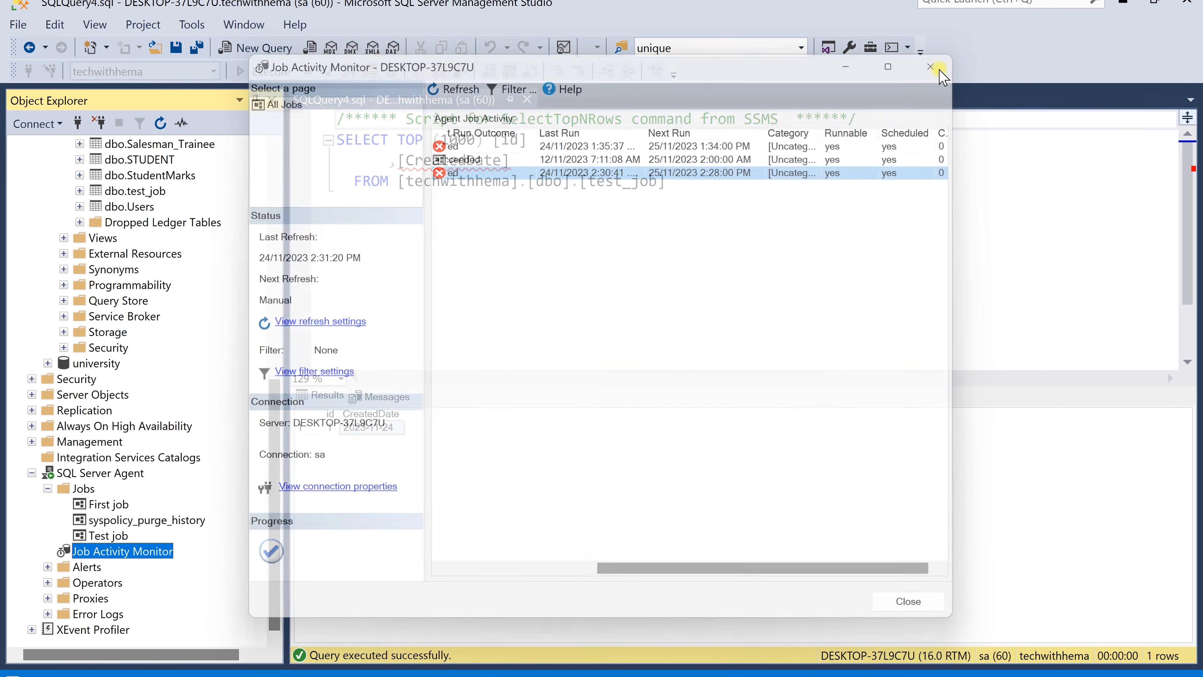
Disable Test job and close the confirmation dialog
right_click(118, 539)
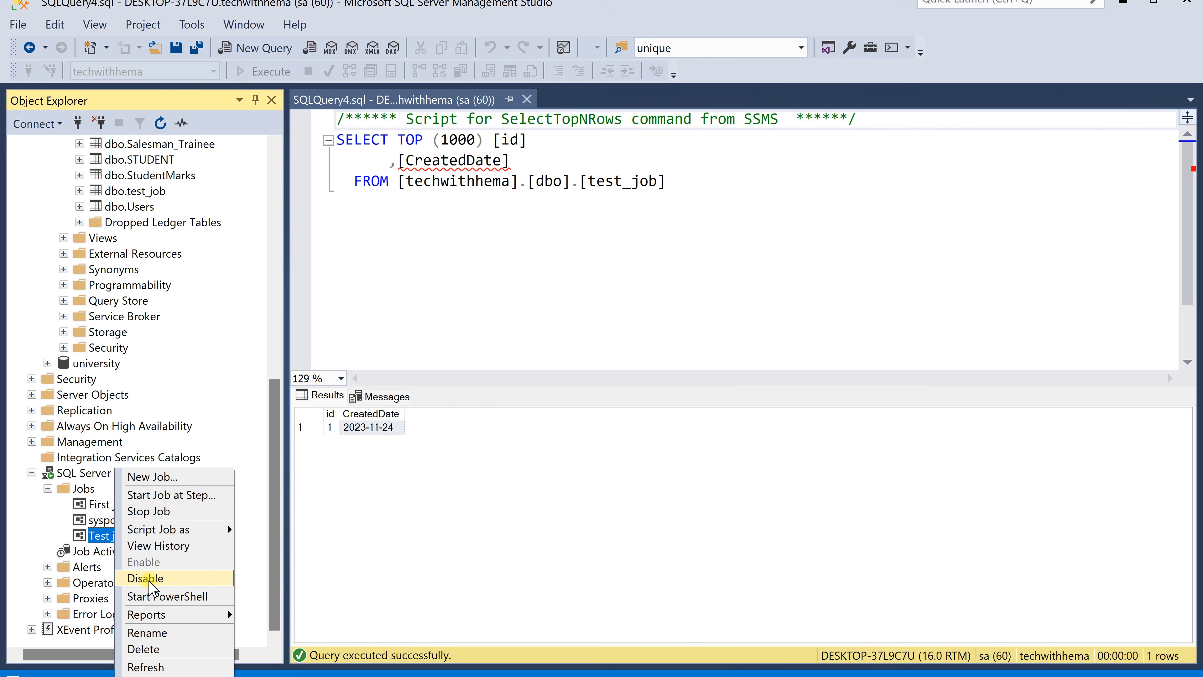
click(149, 585)
click(736, 431)
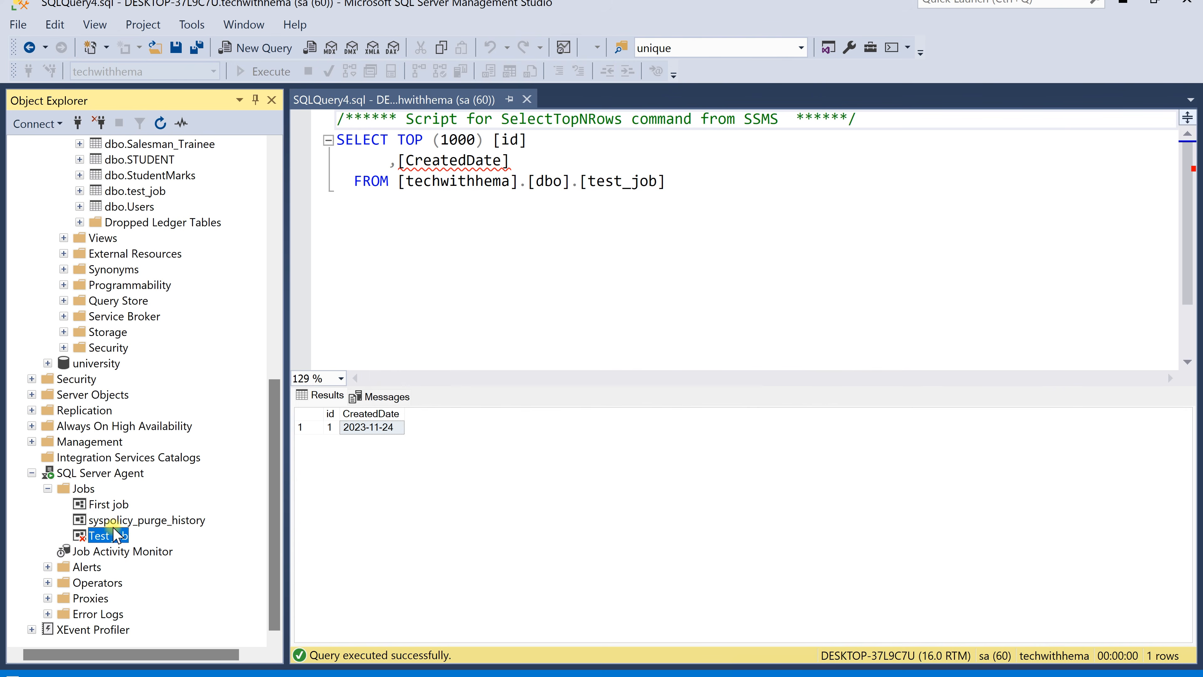
Re-enable Test job and close the confirmation dialog
right_click(115, 540)
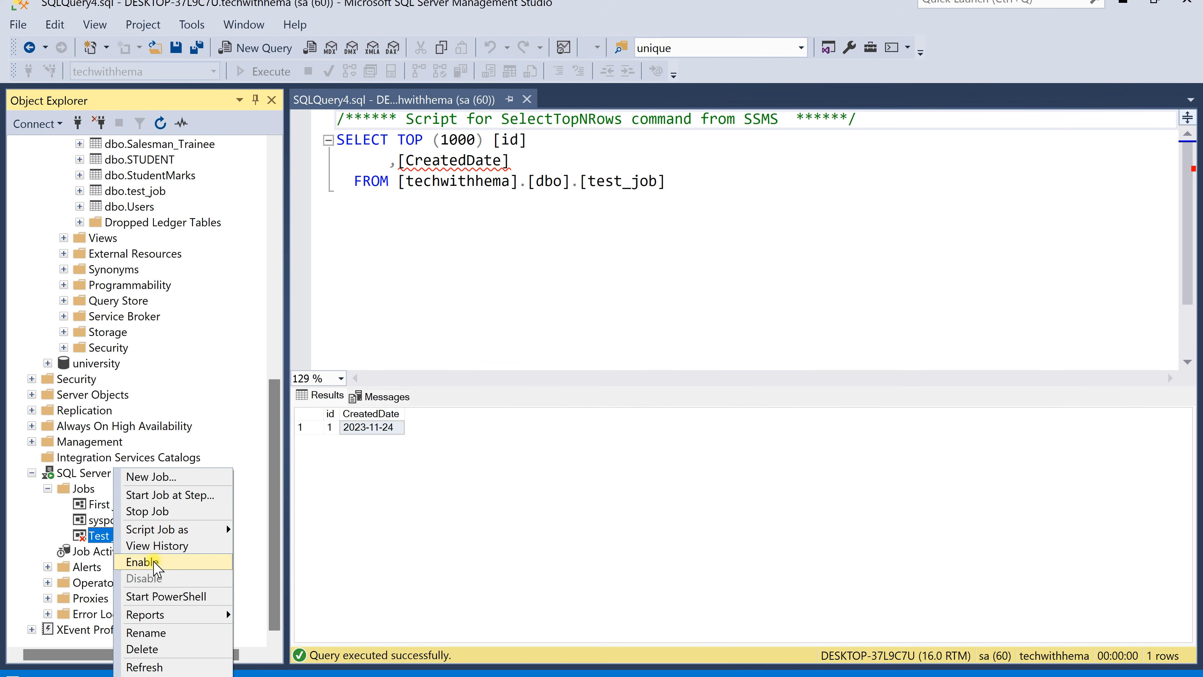
click(147, 559)
click(754, 429)
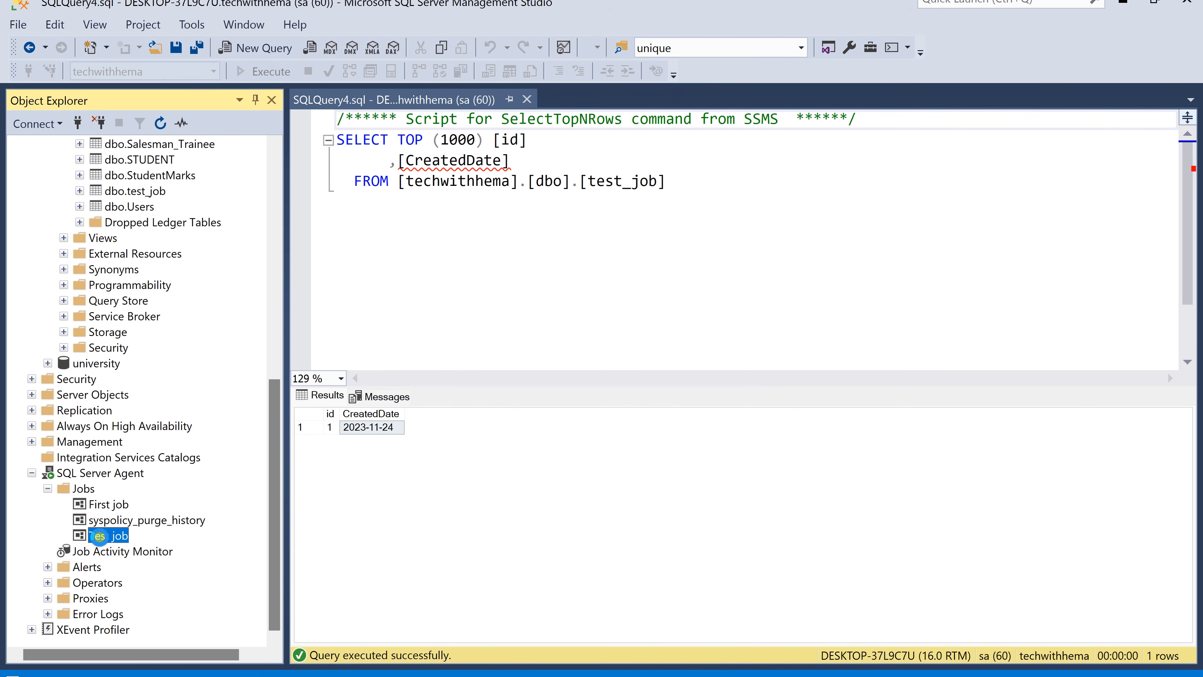
Disable the Daily run schedule in Test job's properties
double_click(98, 537)
click(297, 125)
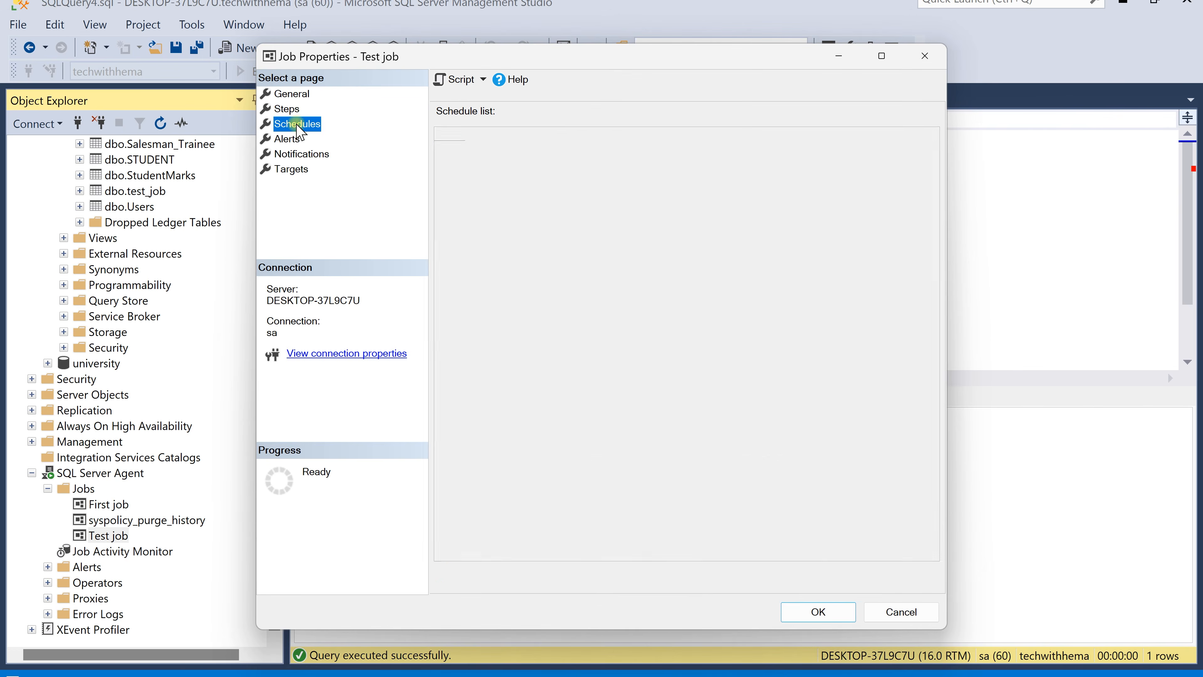
drag(530, 133, 667, 151)
click(655, 151)
double_click(655, 151)
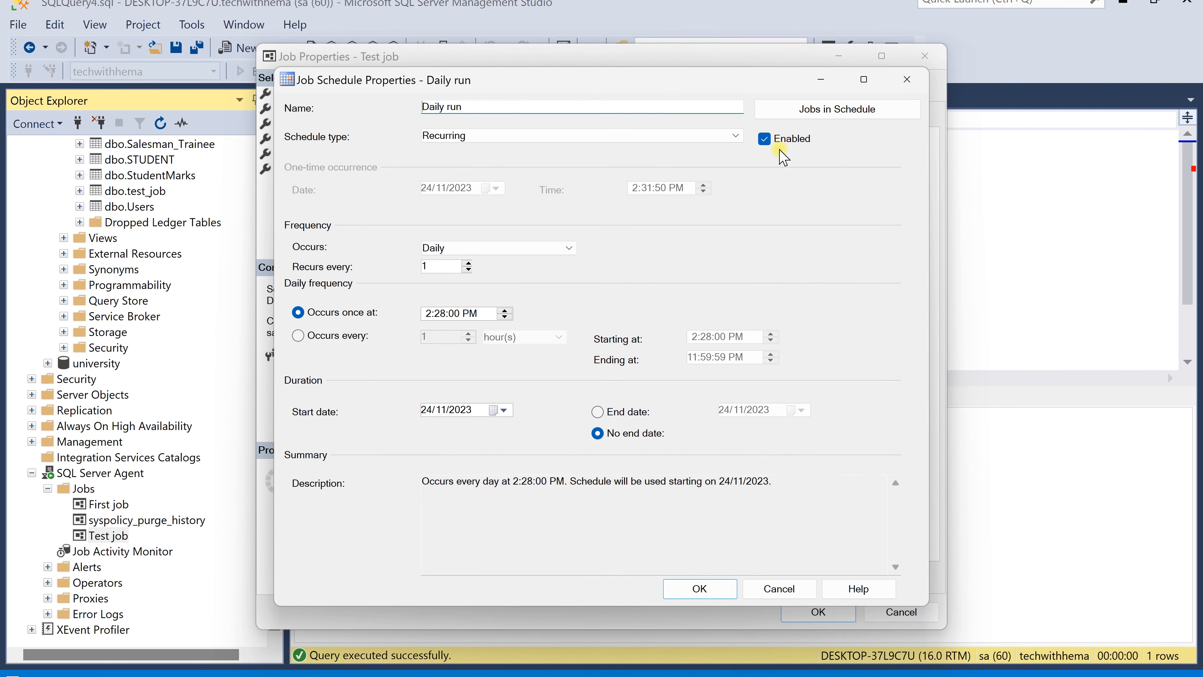
click(765, 140)
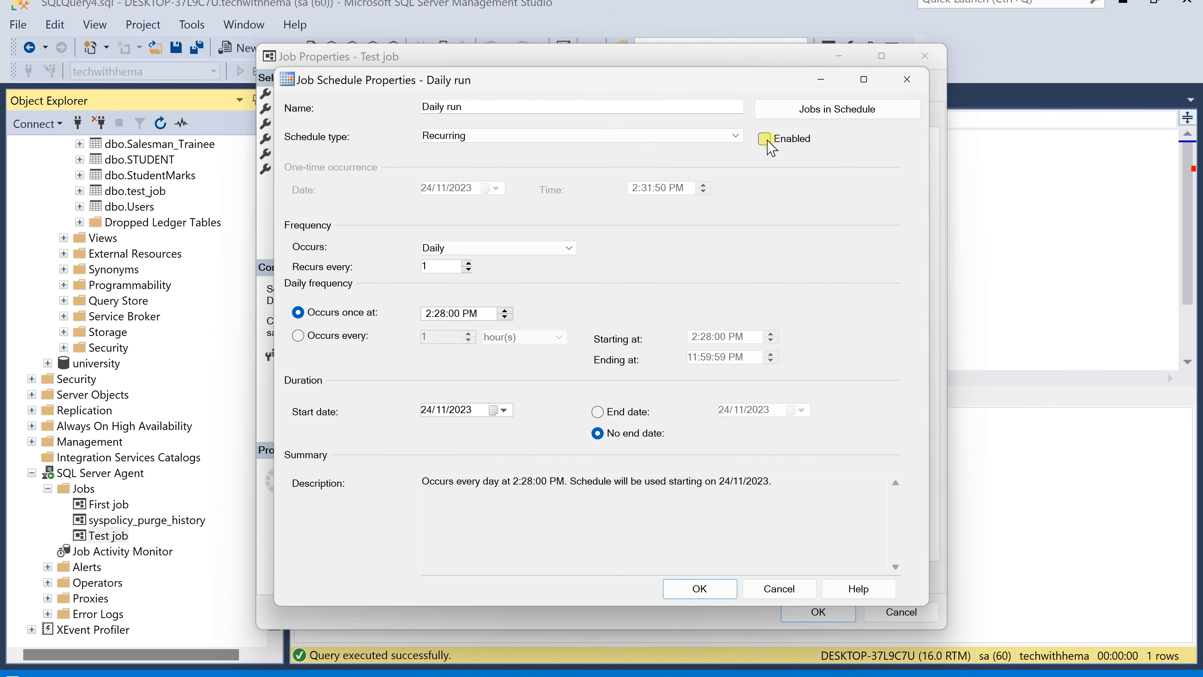
click(712, 590)
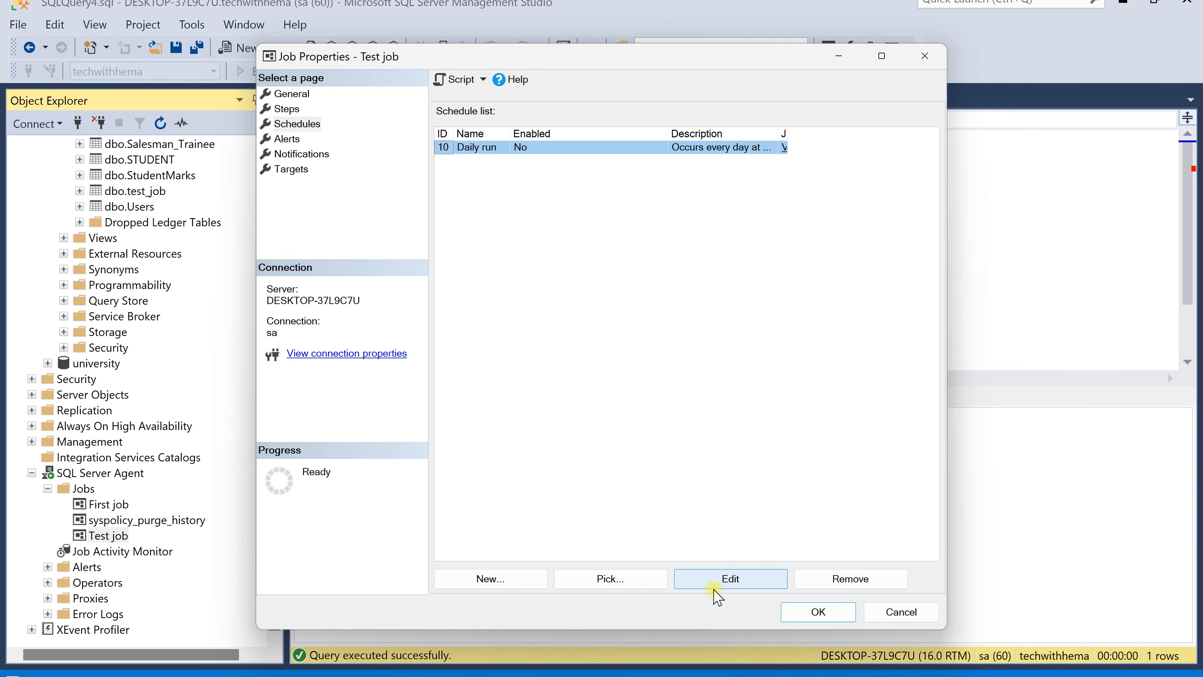
Re-enable the Daily run schedule and save Test job's properties
double_click(554, 150)
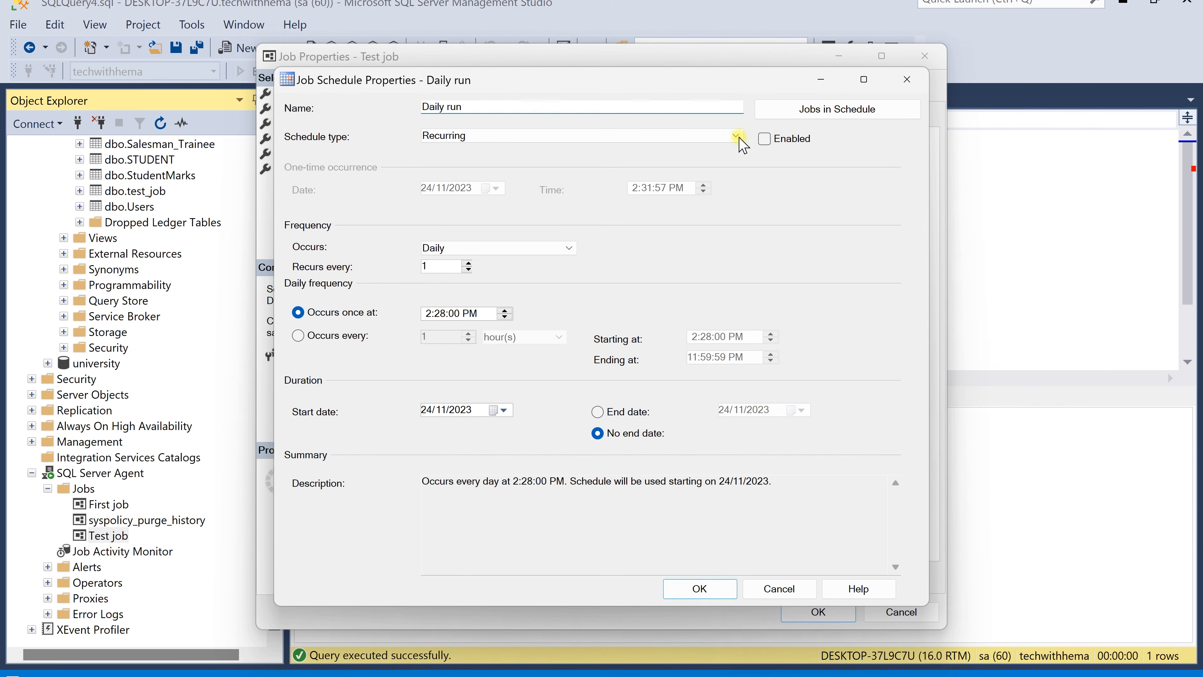
click(764, 139)
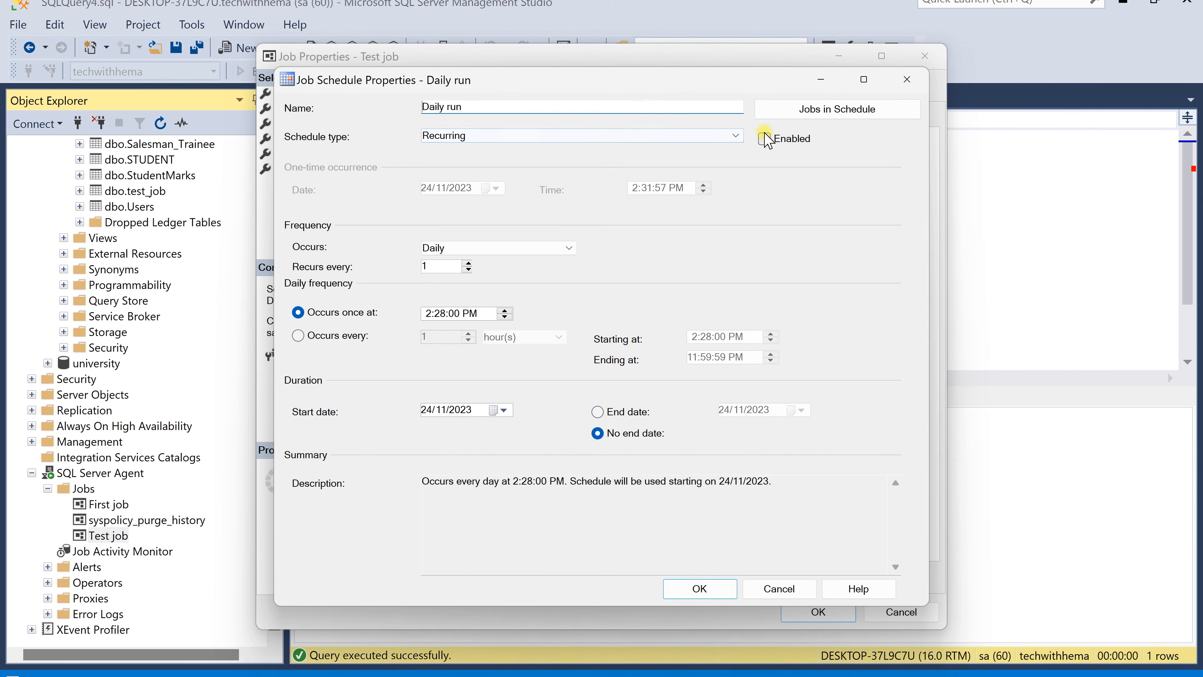
click(715, 588)
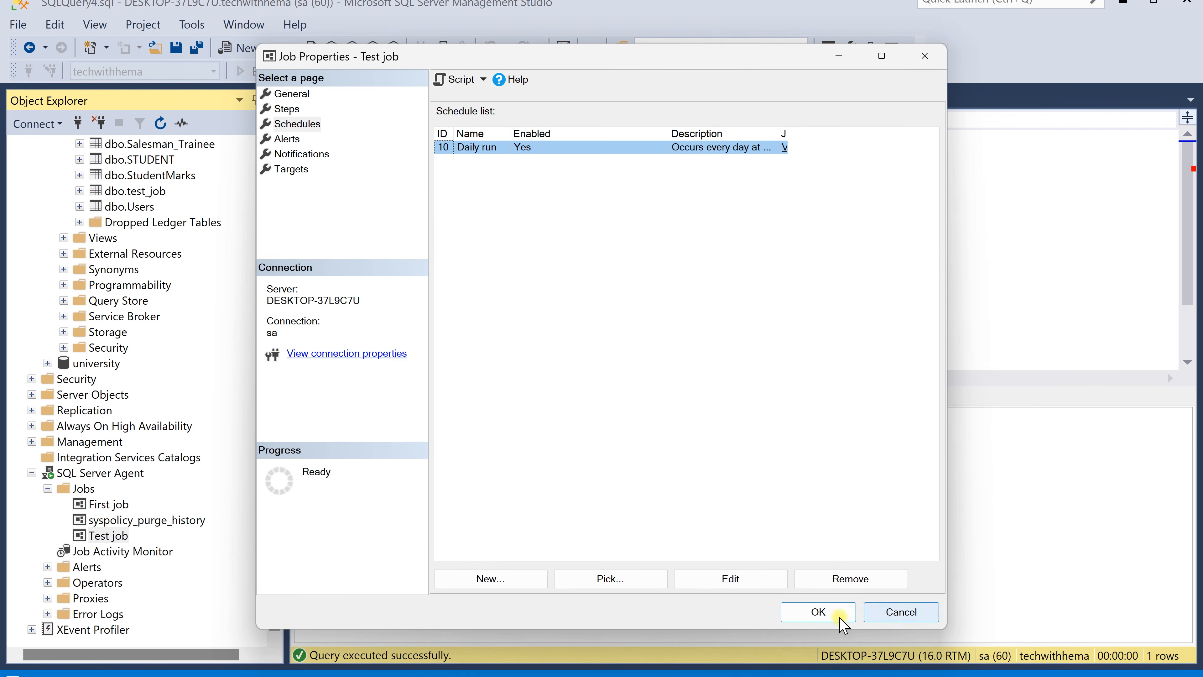
click(821, 614)
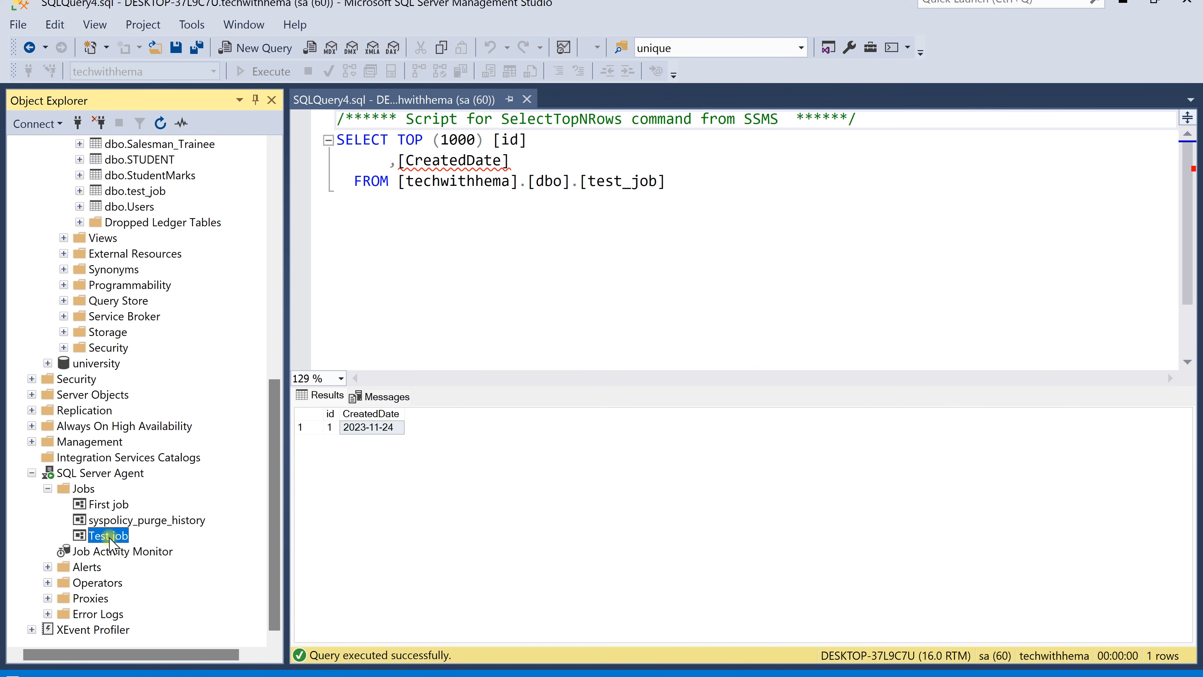
right_click(110, 544)
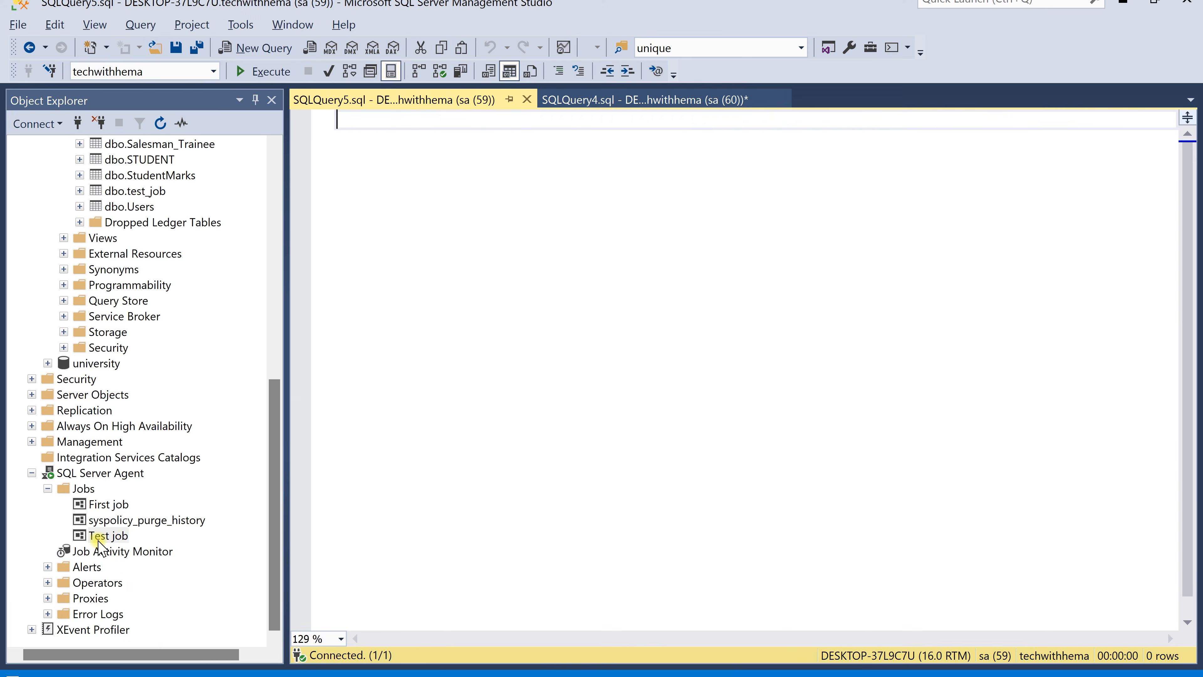
click(99, 539)
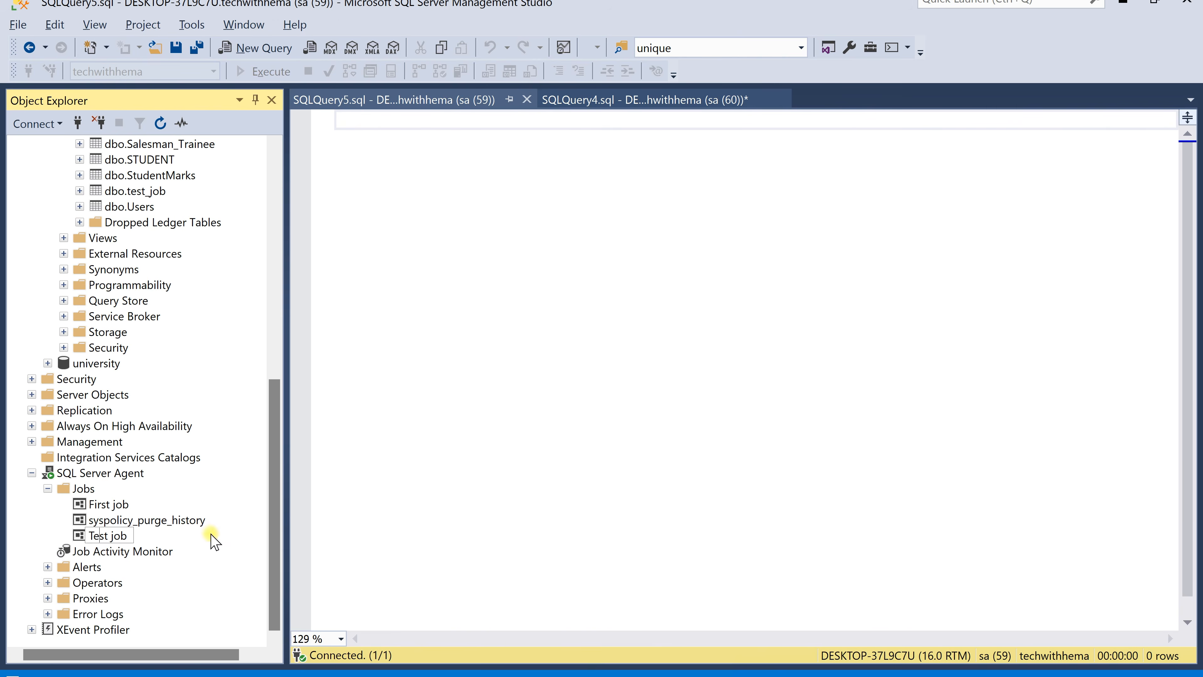
double_click(71, 538)
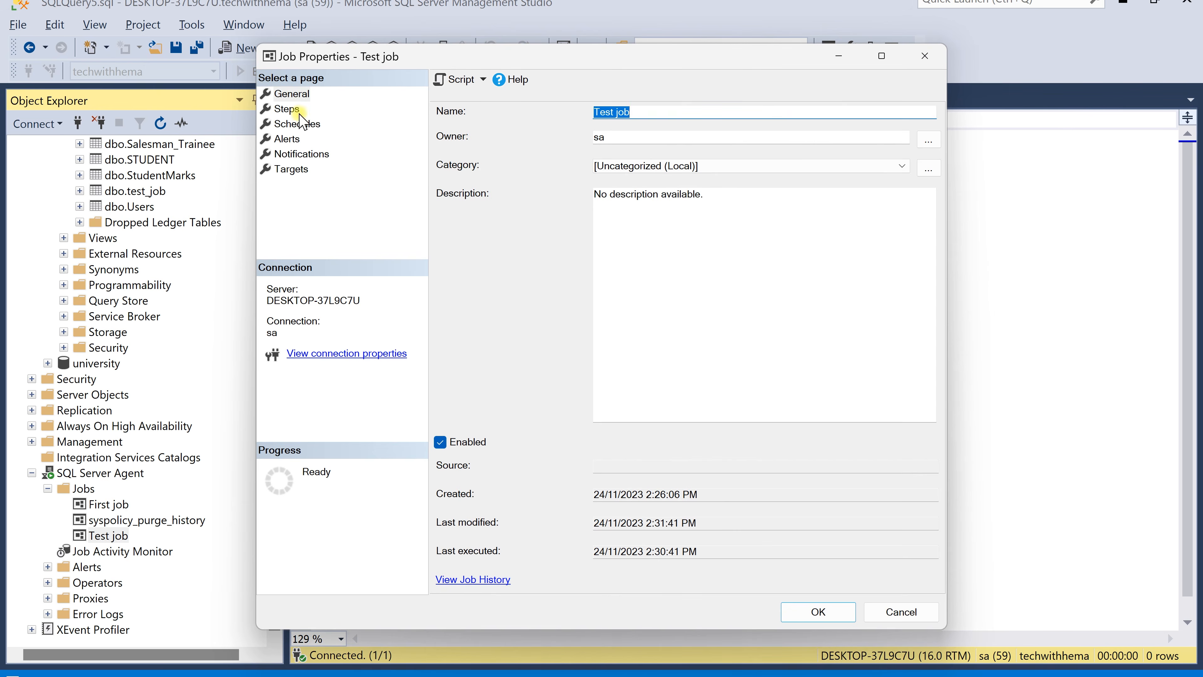
click(357, 109)
click(536, 147)
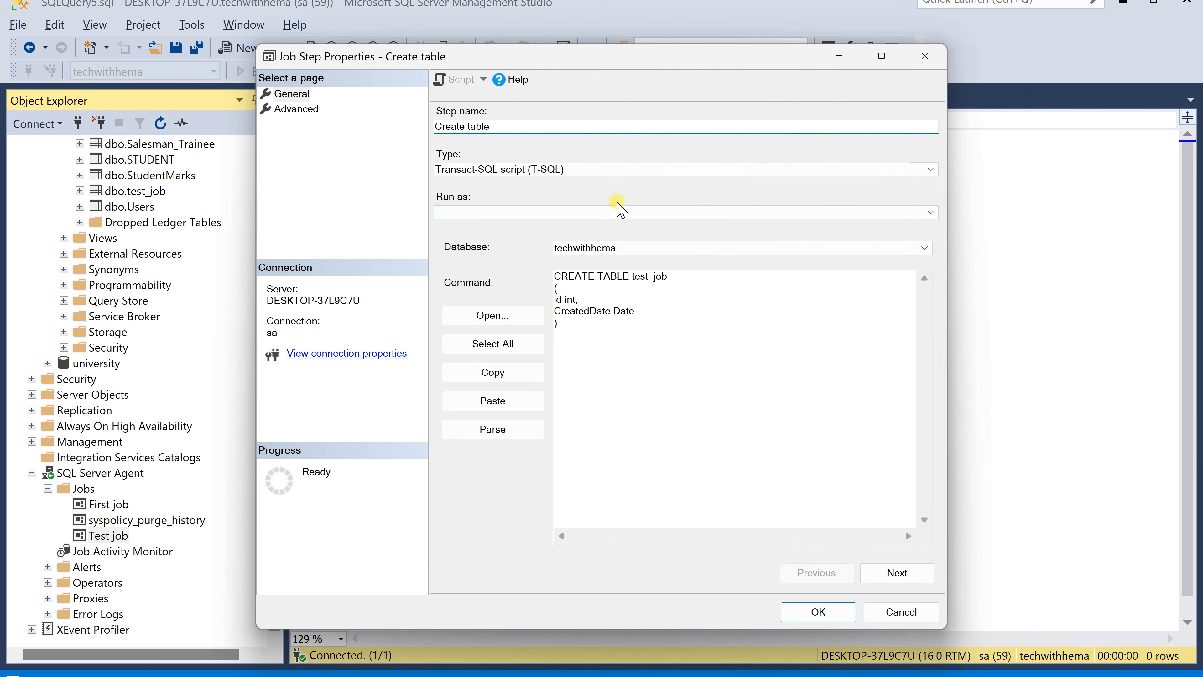
click(590, 341)
key(ctrl+a)
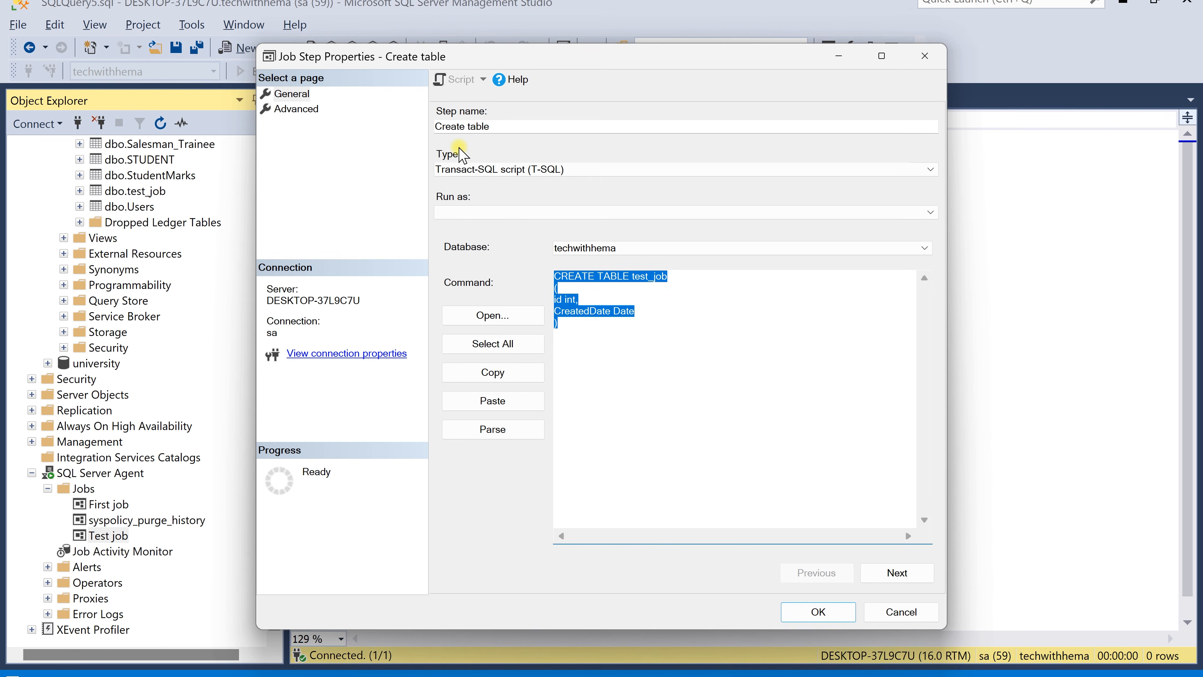
text(exec sp_;)
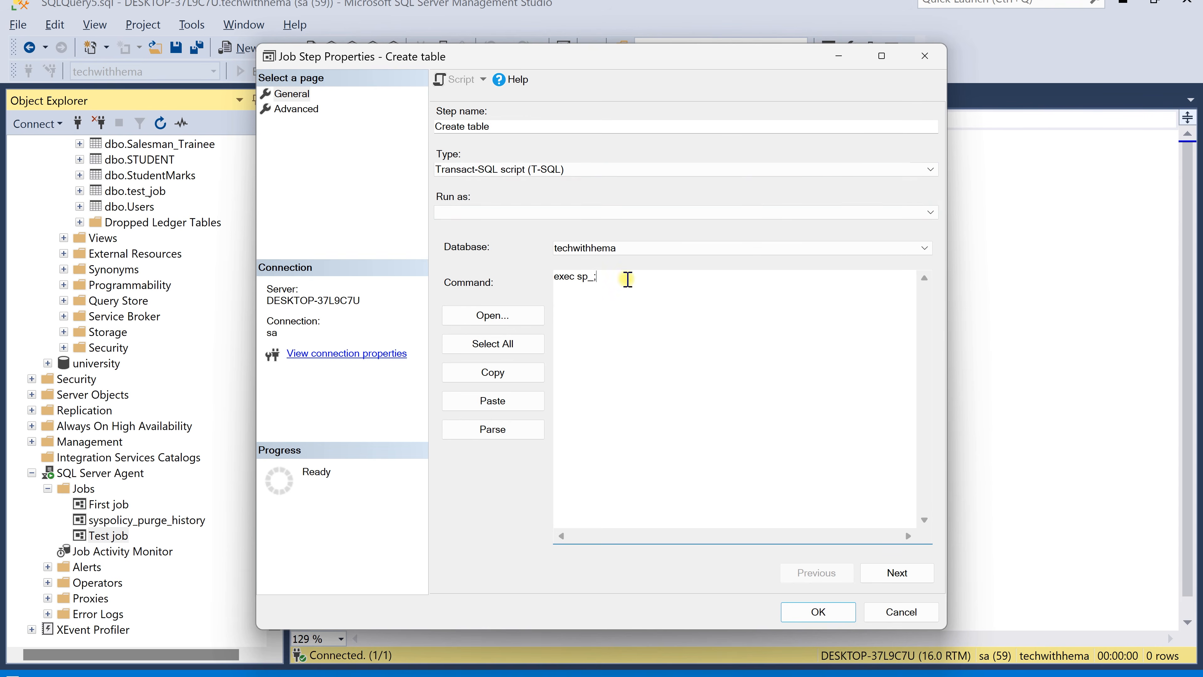
key(Return)
click(925, 56)
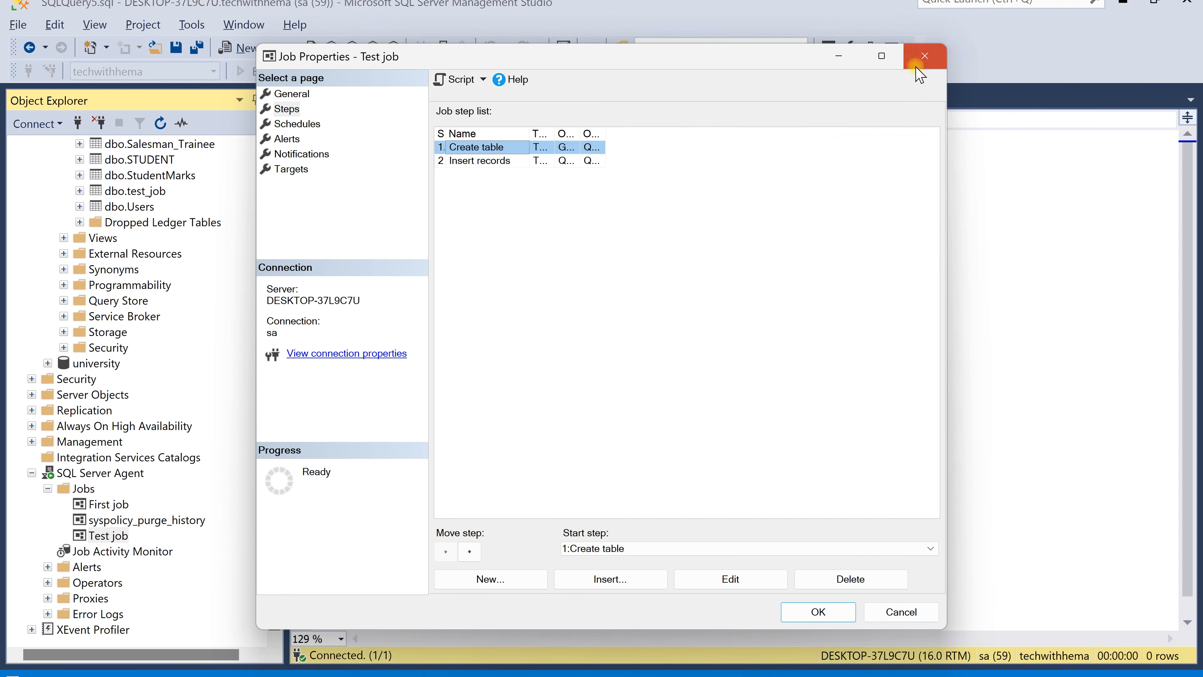
click(924, 55)
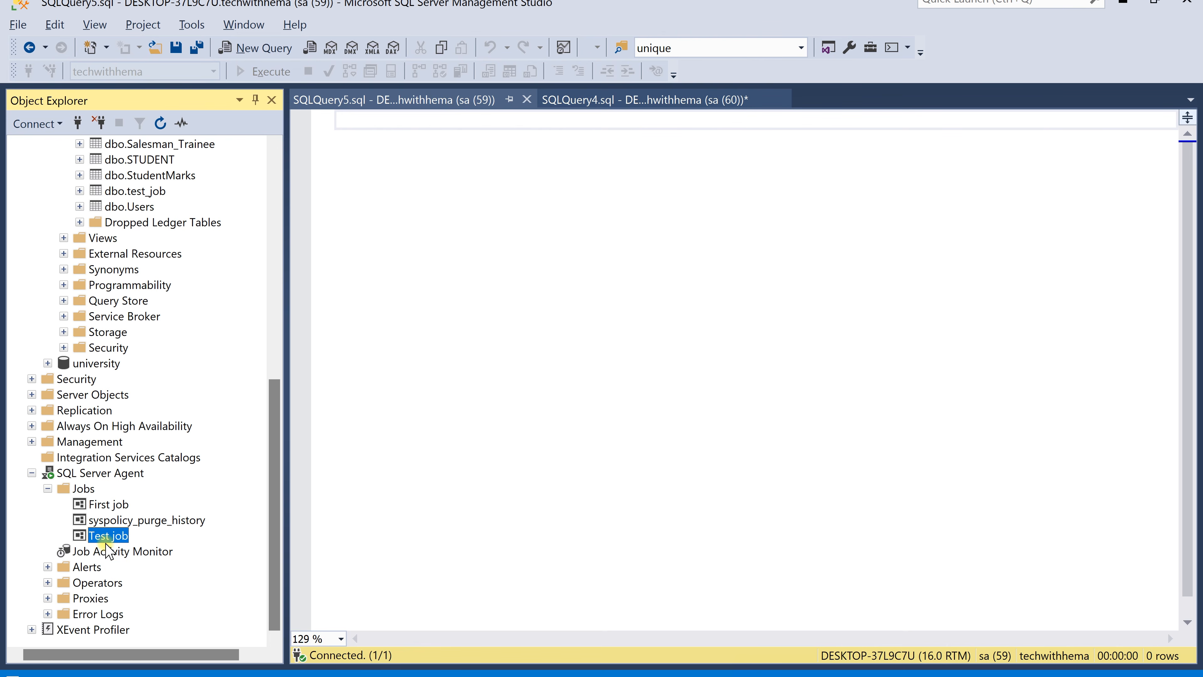
Write and execute exec msdb.dbo.sp_start_job 'Test job' in the query editor
click(442, 131)
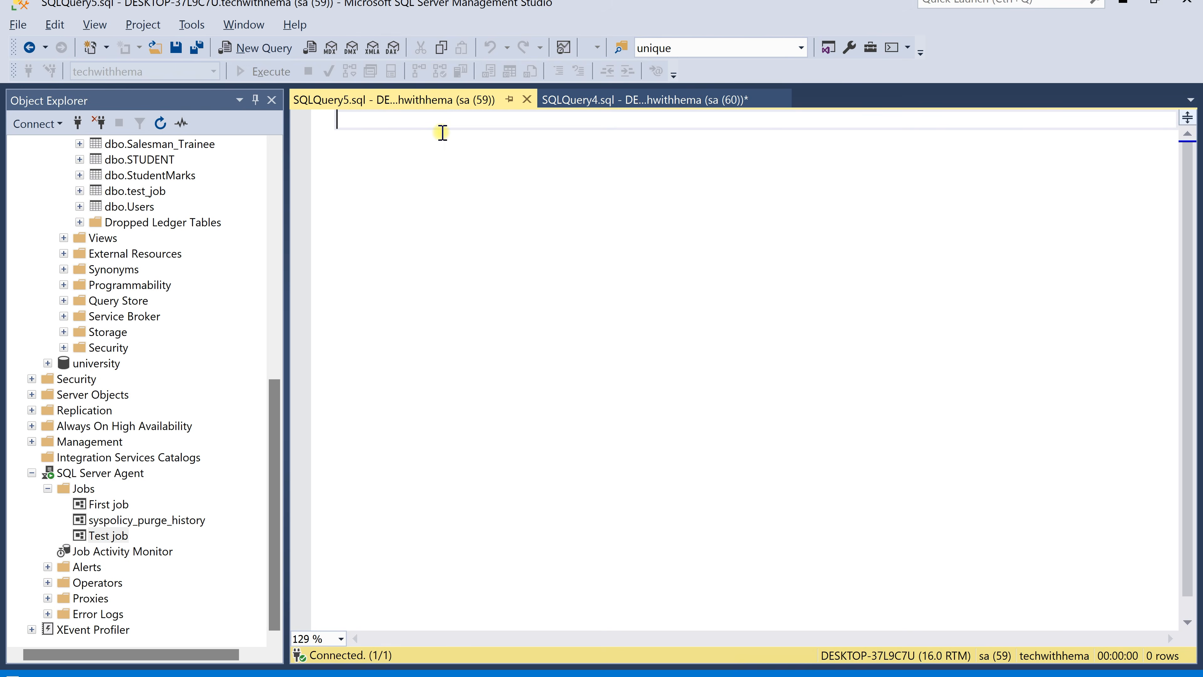
text(exec)
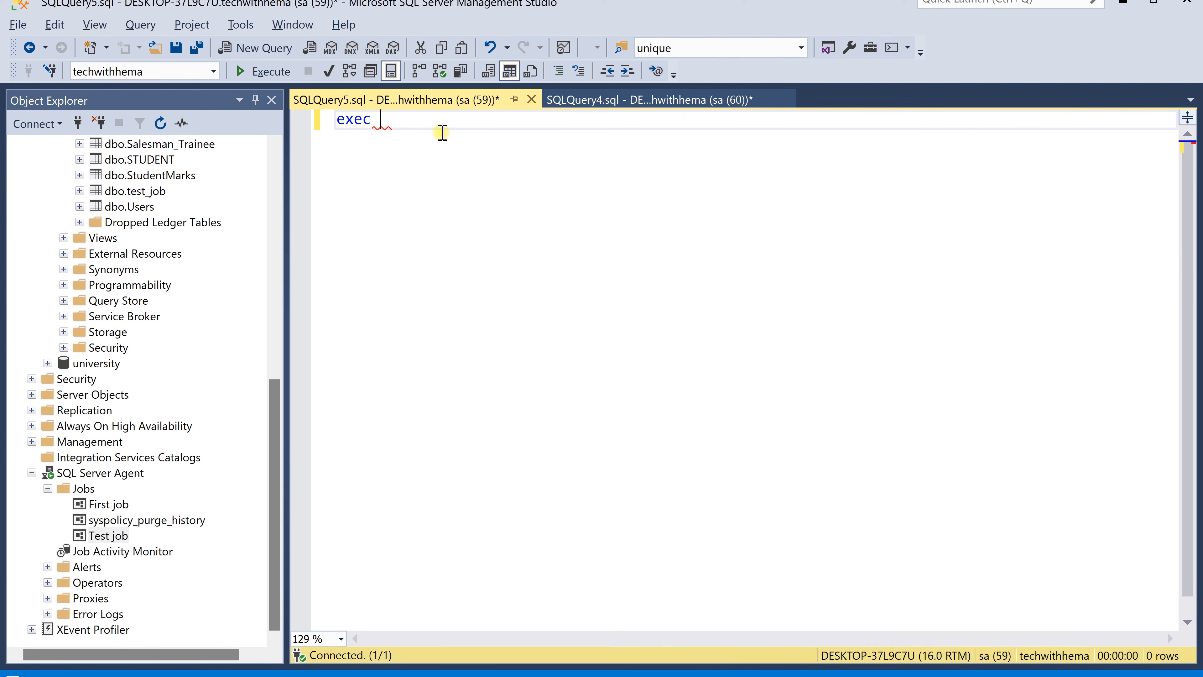
text( msd)
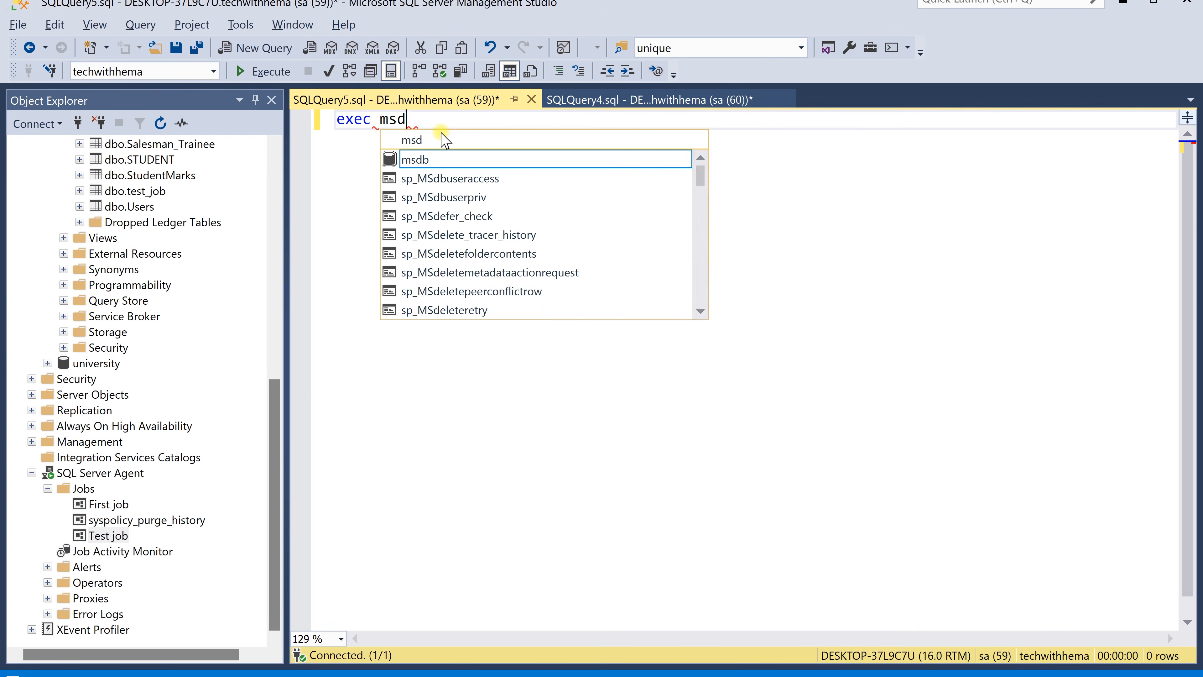
text(b.dbo.)
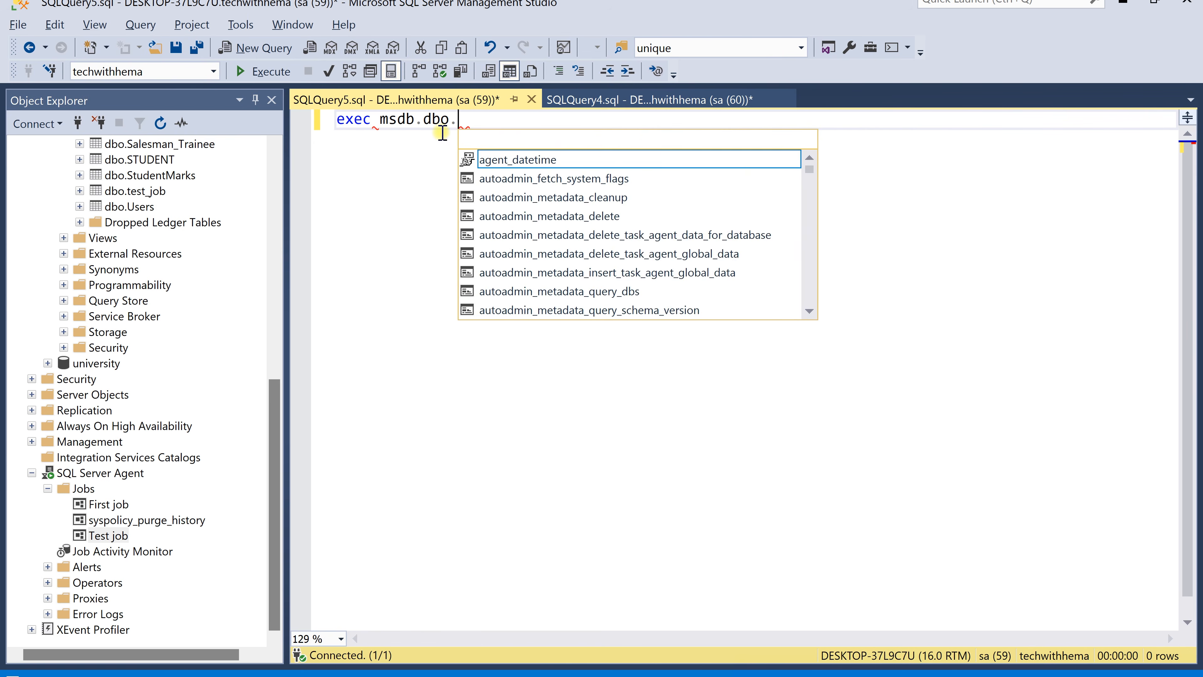
text(sp_st)
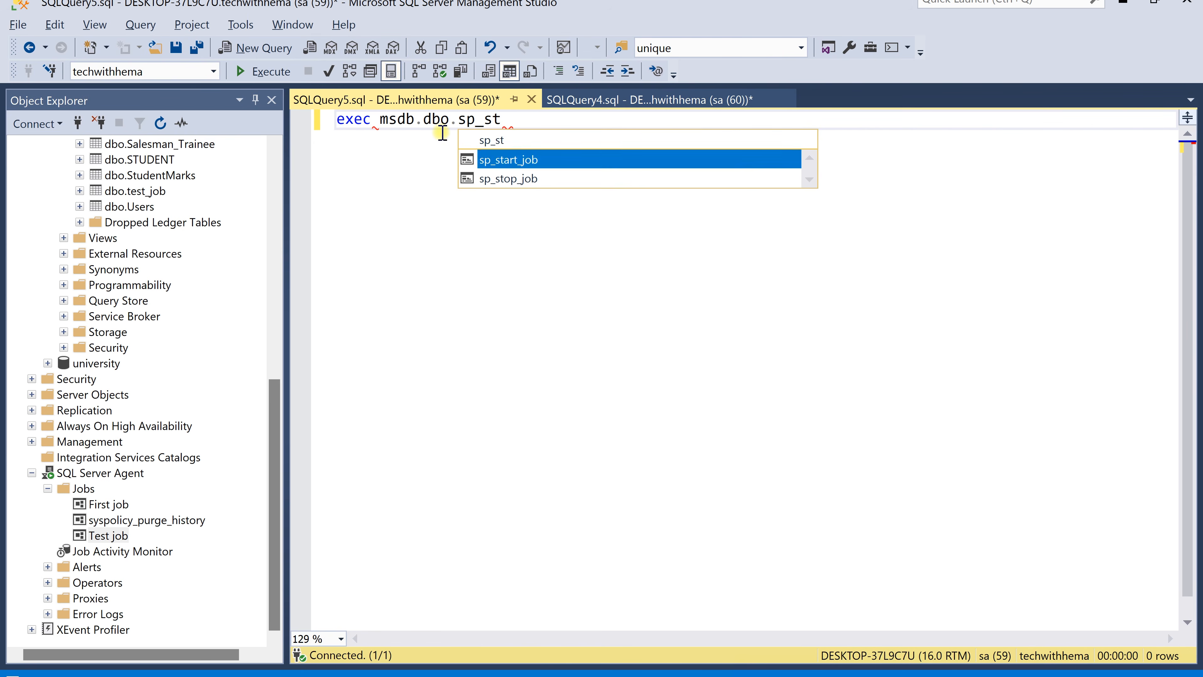
key(Tab)
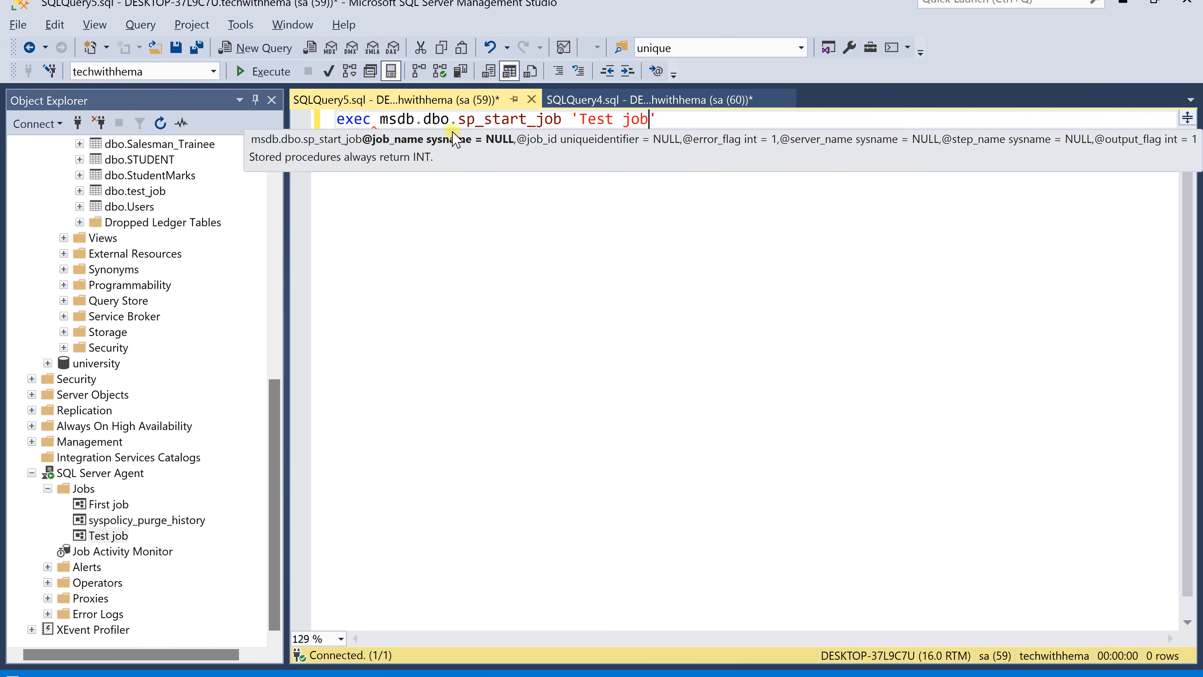
click(515, 298)
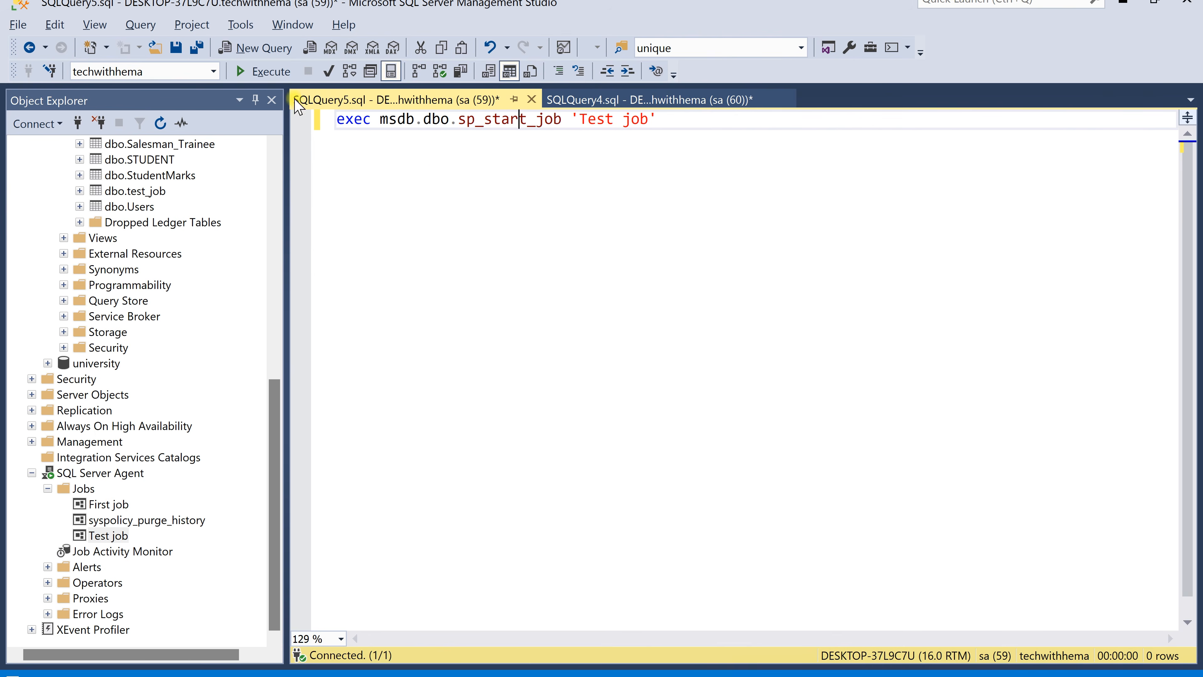
click(265, 71)
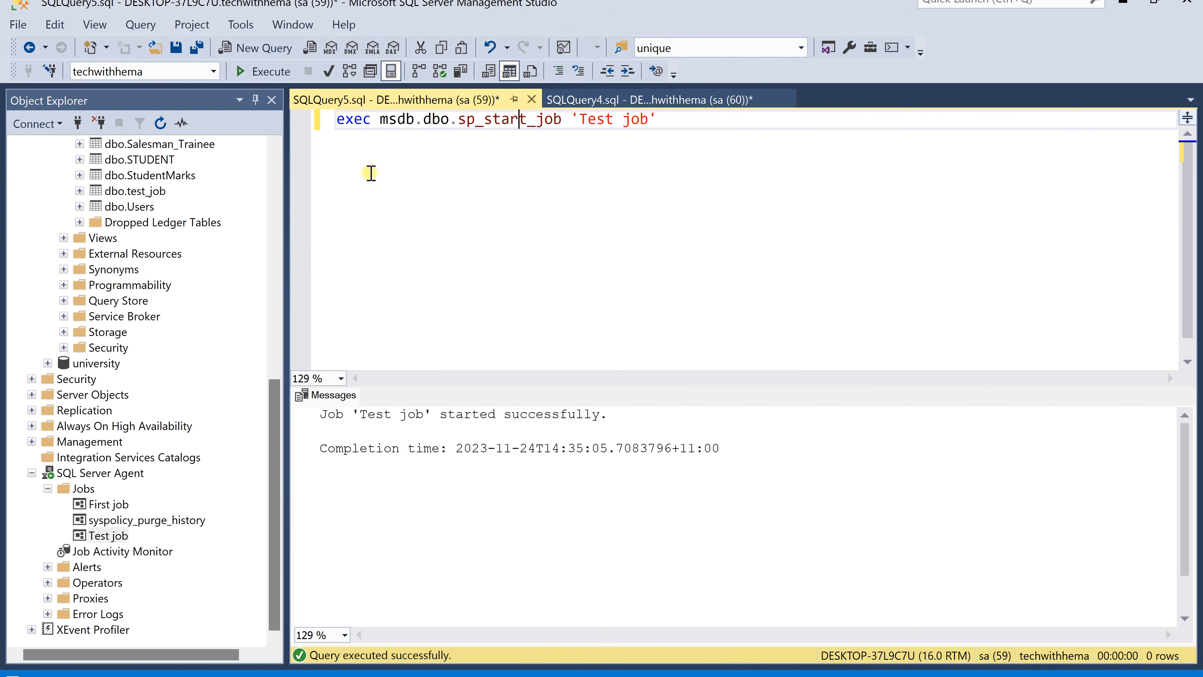
Open Test job's history, expand the latest run to examine its step details, and close the viewer
drag(360, 416, 599, 414)
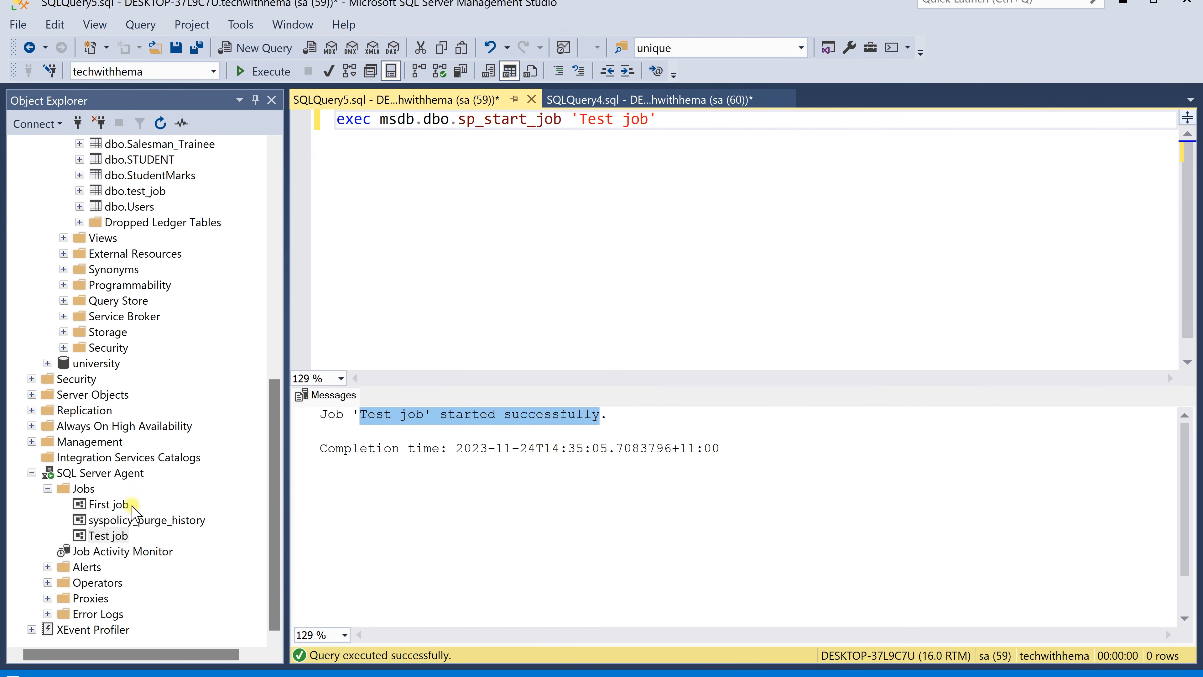
right_click(103, 540)
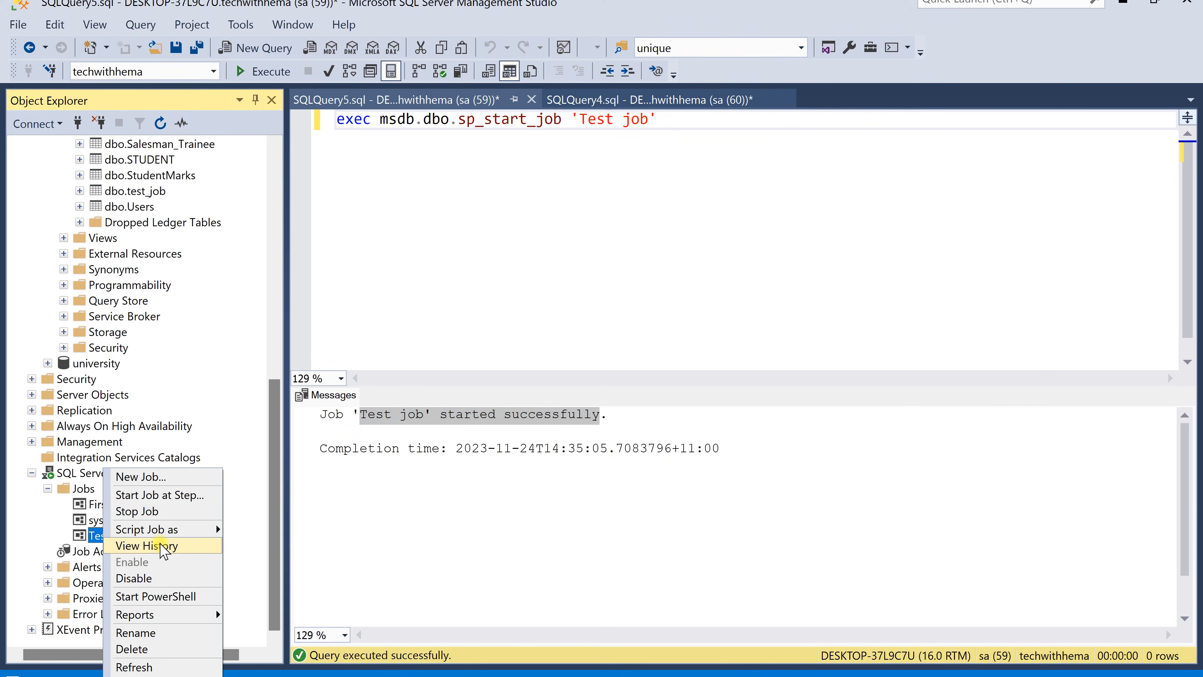
click(157, 545)
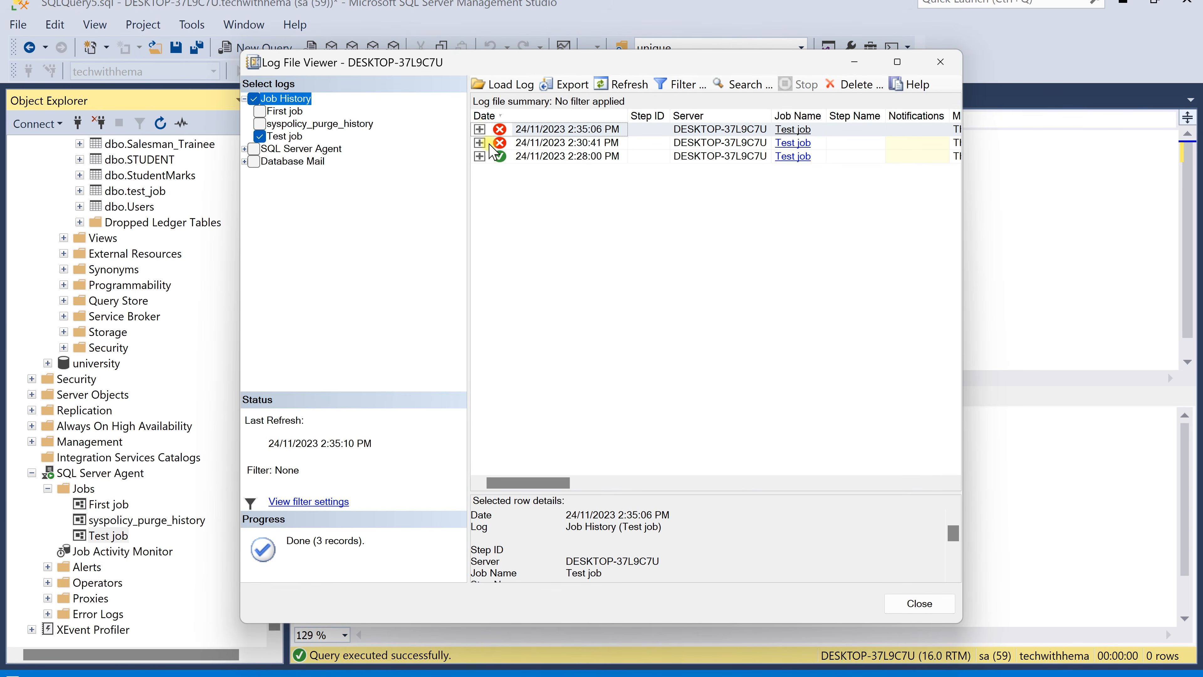
click(479, 129)
click(578, 143)
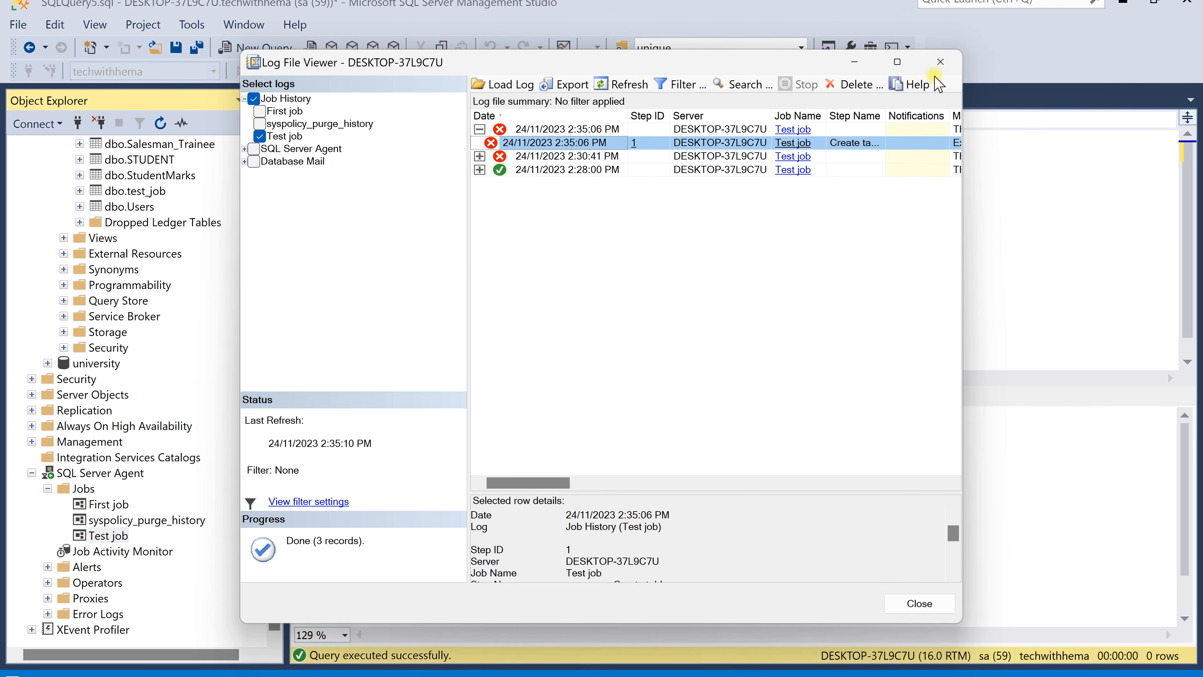
click(940, 63)
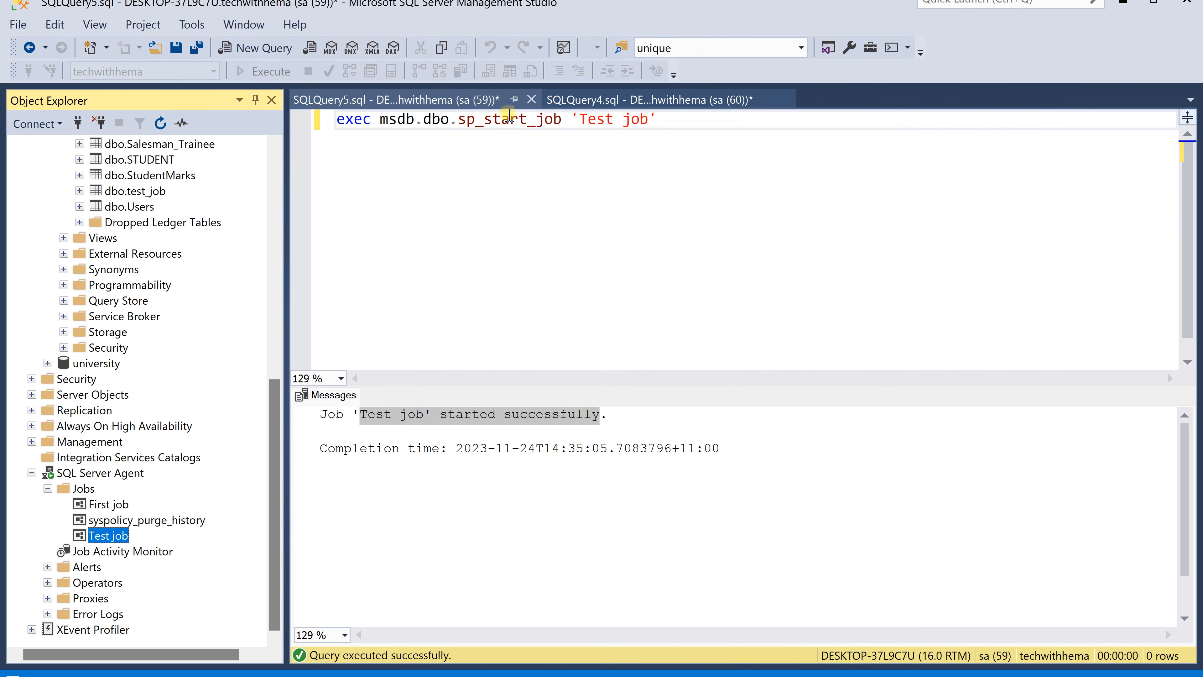
Highlight the procedure name and job name argument in the sp_start_job statement to examine them
double_click(523, 124)
drag(658, 120, 571, 120)
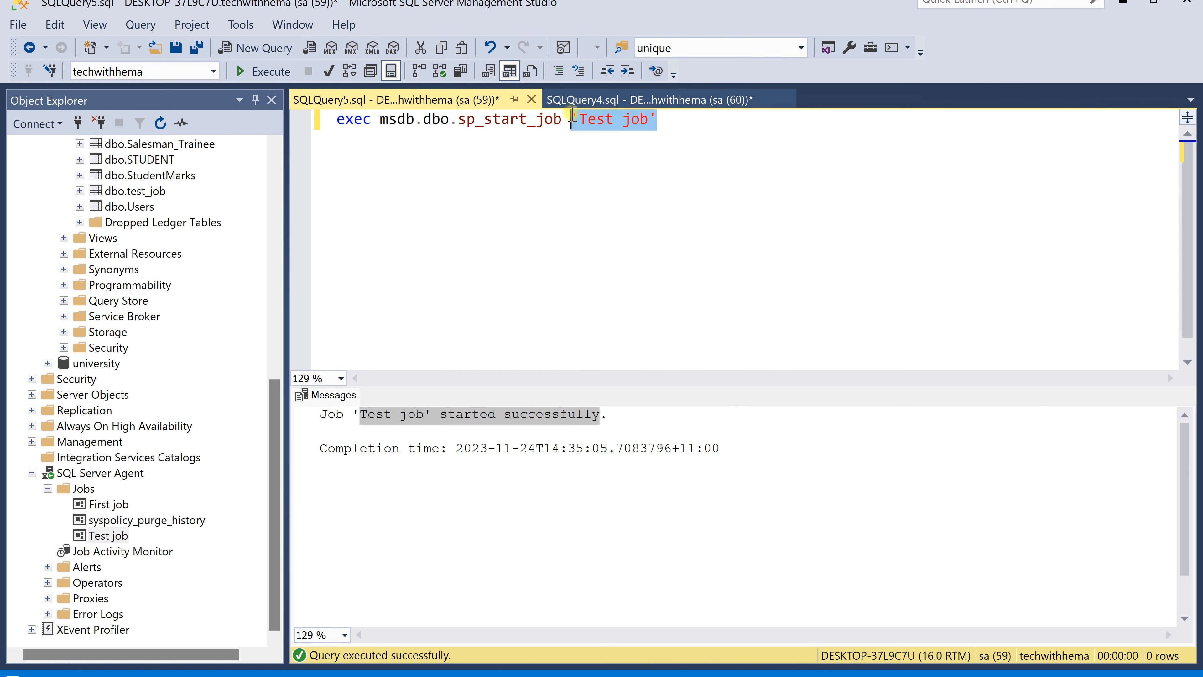
click(706, 126)
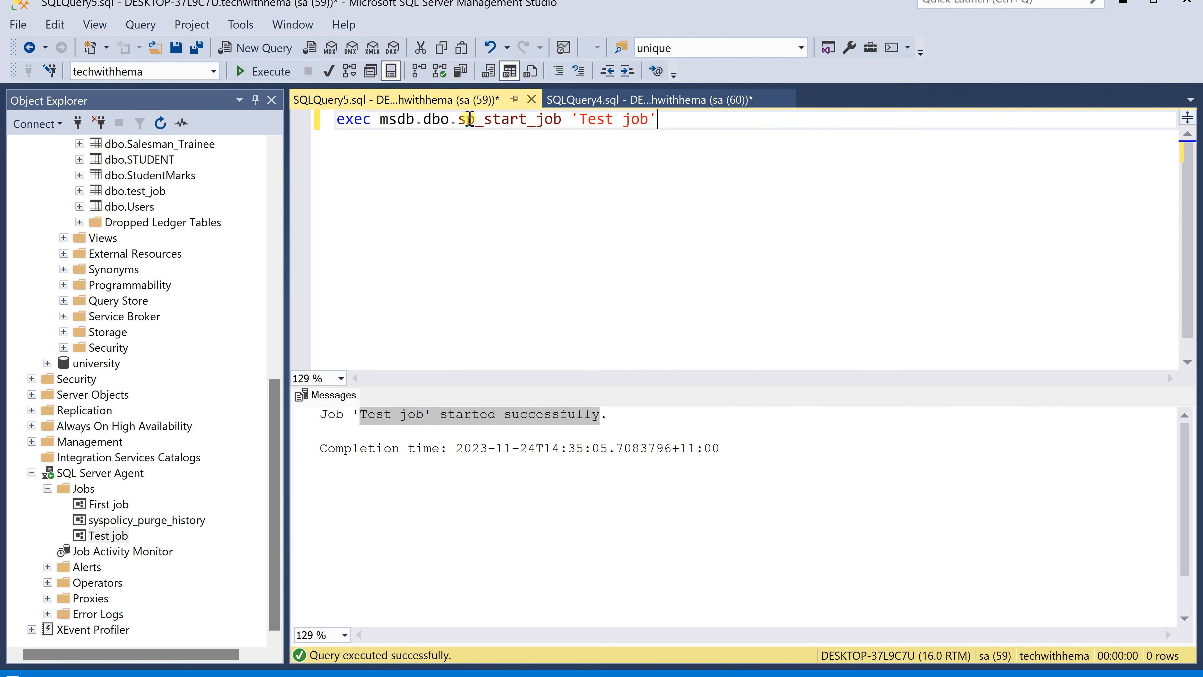
mouse_move(488, 119)
double_click(558, 120)
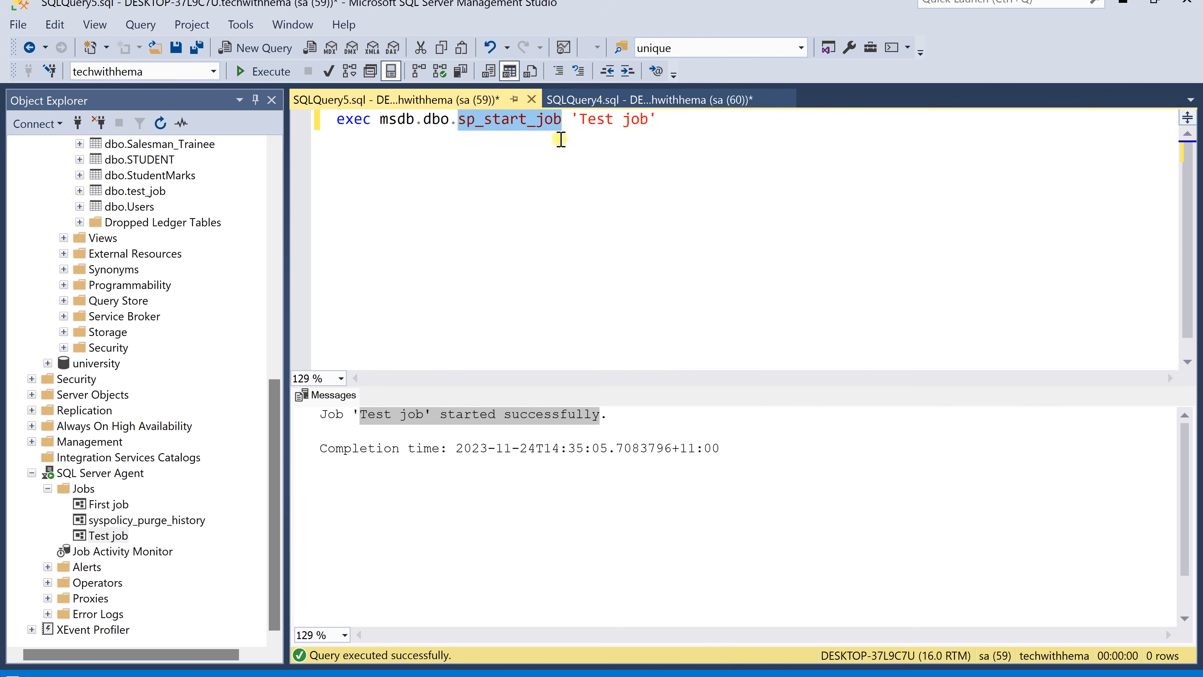
click(625, 120)
drag(647, 120, 580, 121)
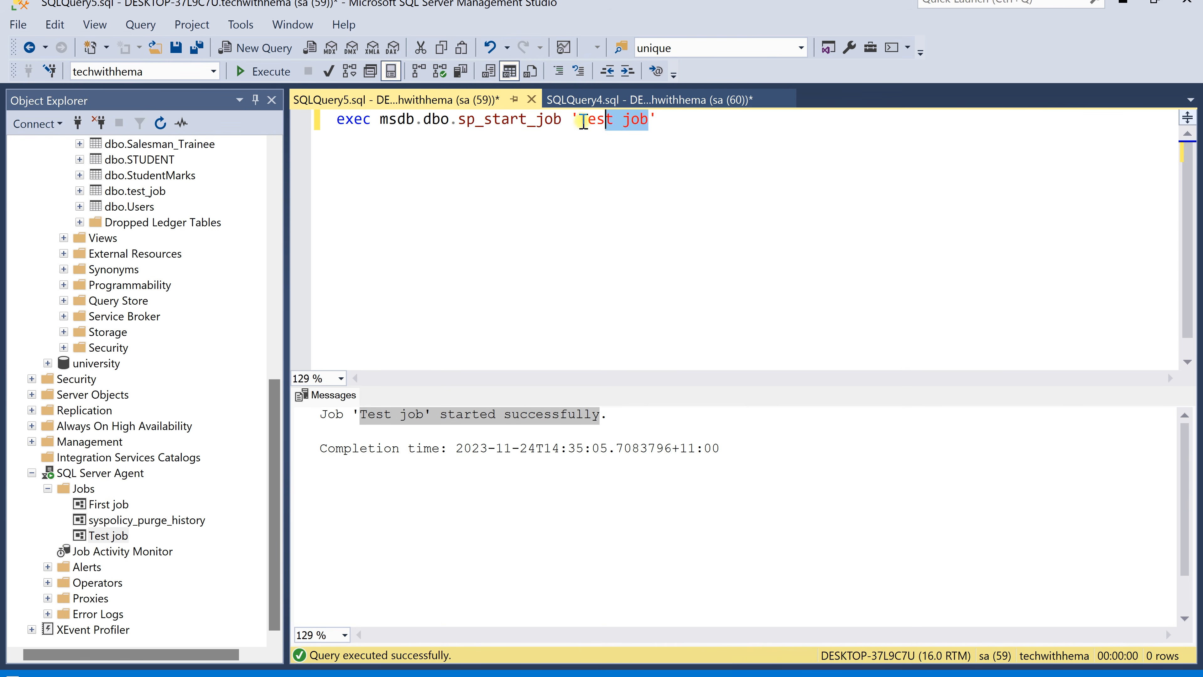
click(671, 119)
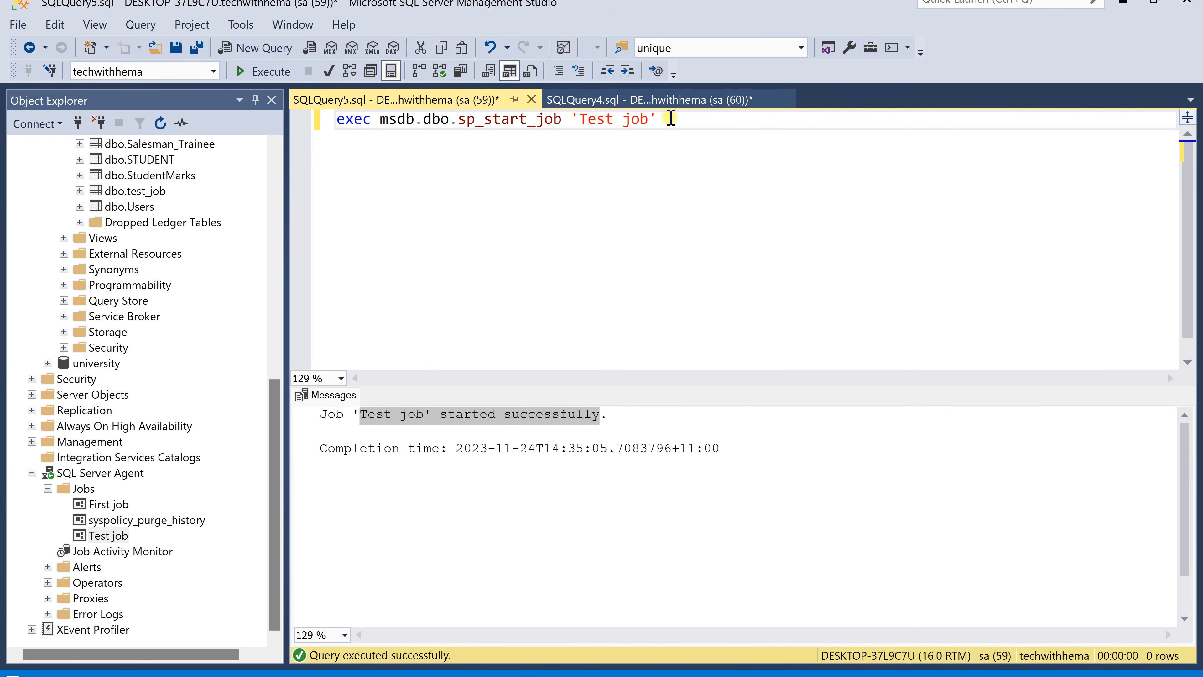
Copy the whole sp_start_job statement and open Test job's properties
drag(671, 119, 324, 119)
key(ctrl+c)
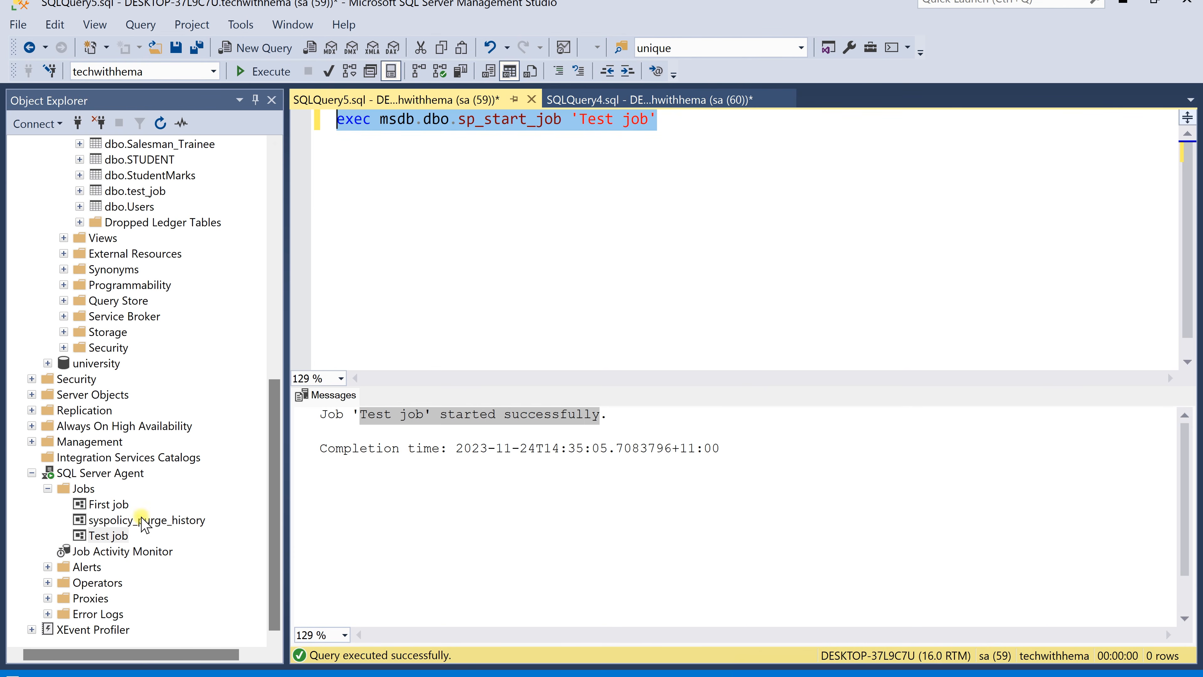
click(118, 536)
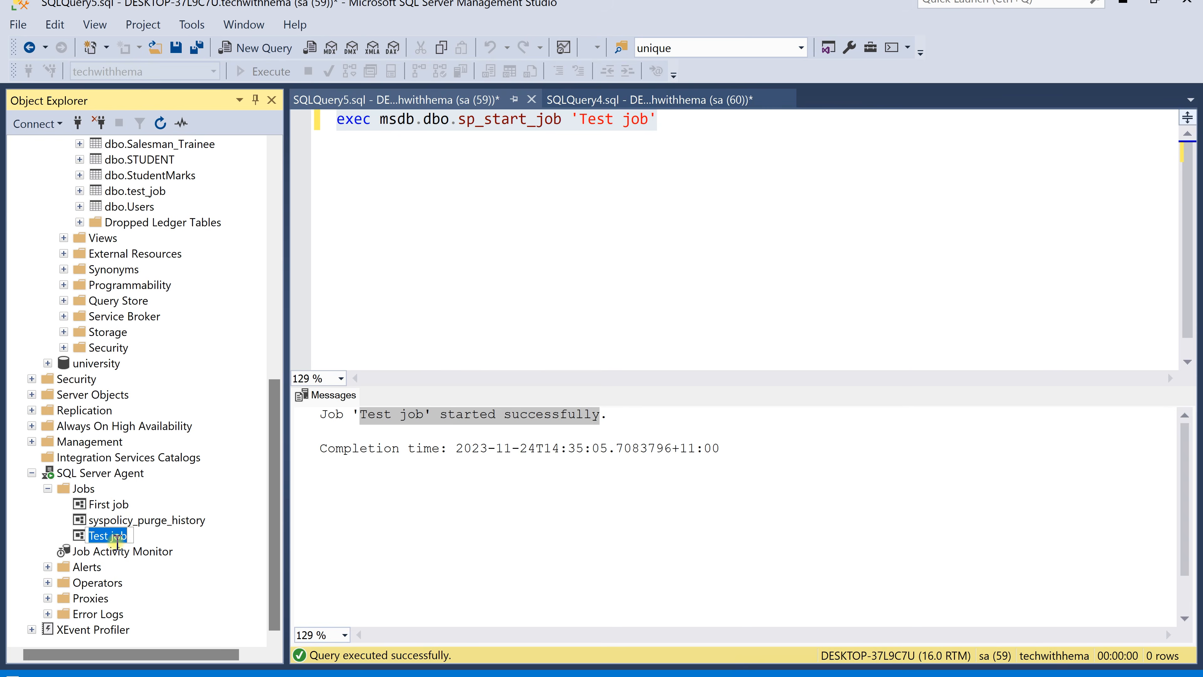
key(Up)
key(Down)
double_click(112, 536)
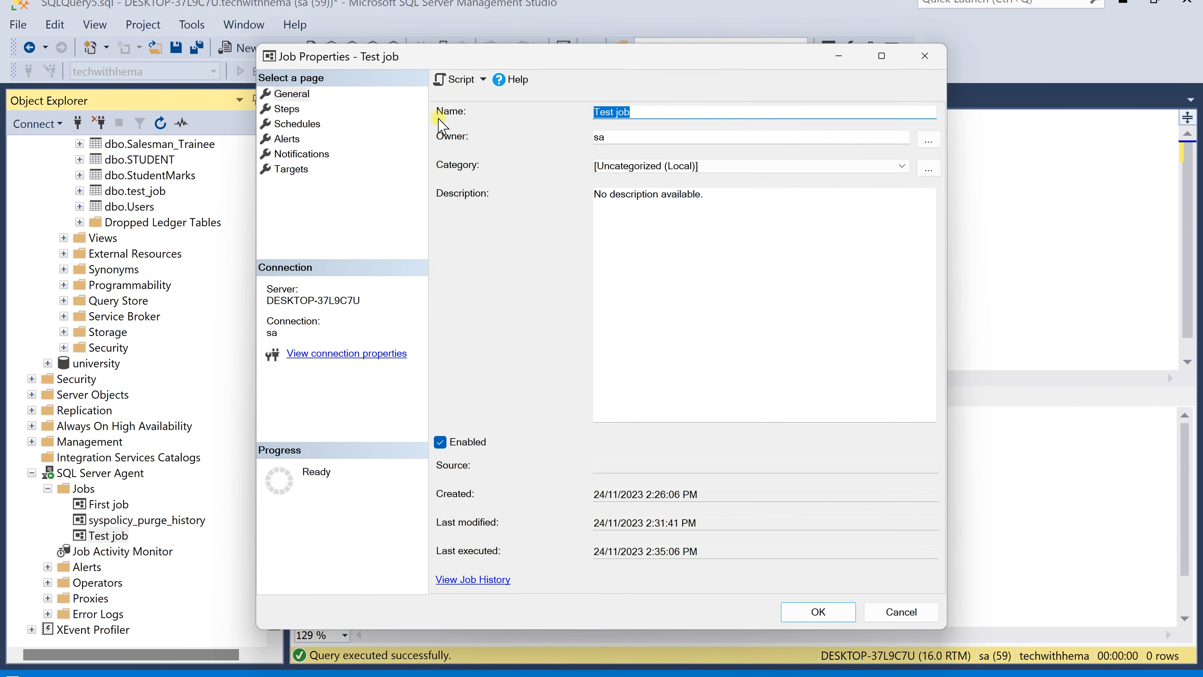
Try to replace the Create table step's command with the copied statement, then close both dialogs without saving
click(286, 109)
click(533, 149)
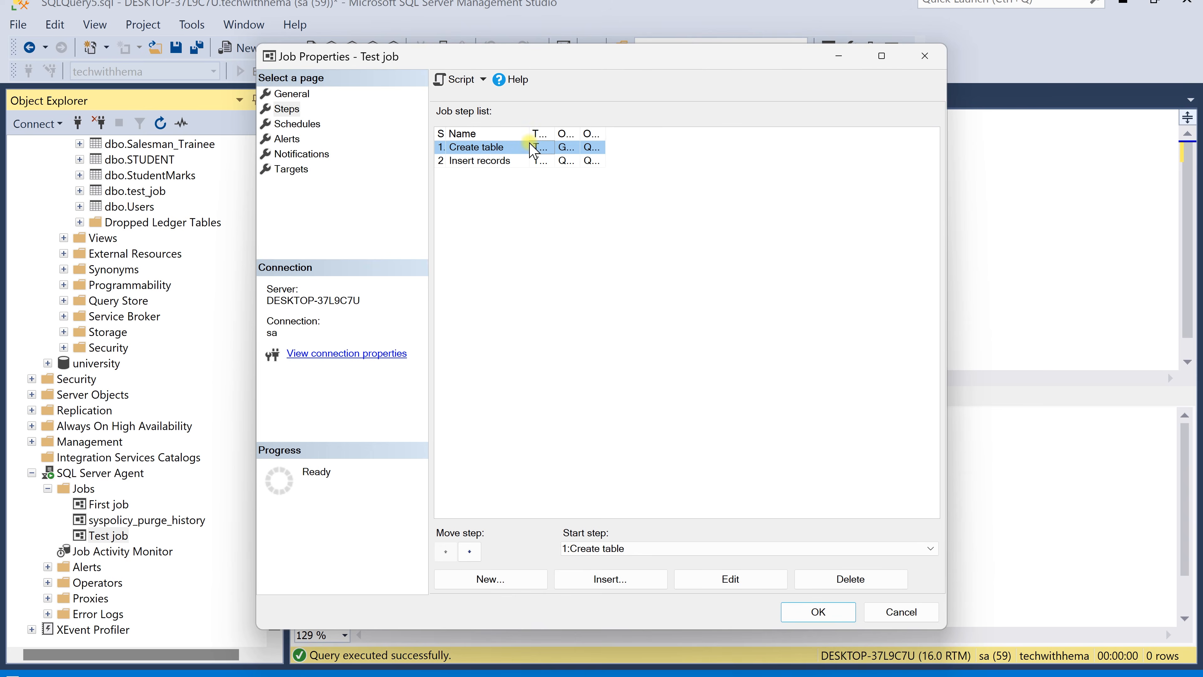
double_click(504, 150)
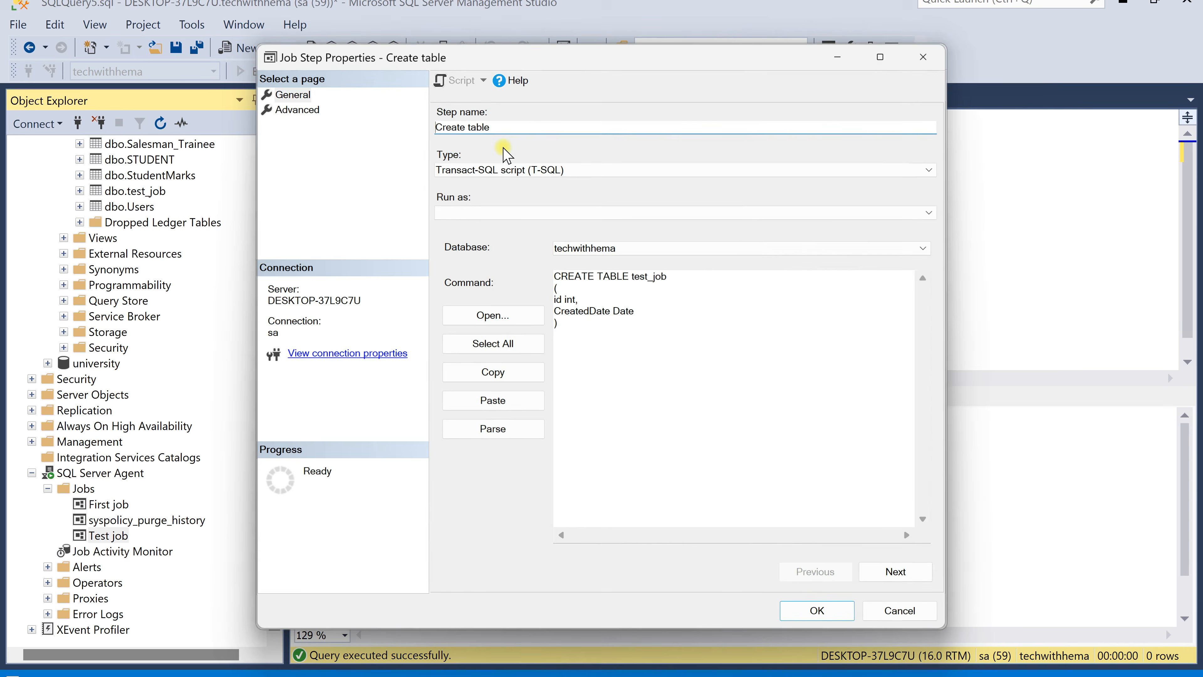
click(572, 334)
key(ctrl+a)
key(ctrl+v)
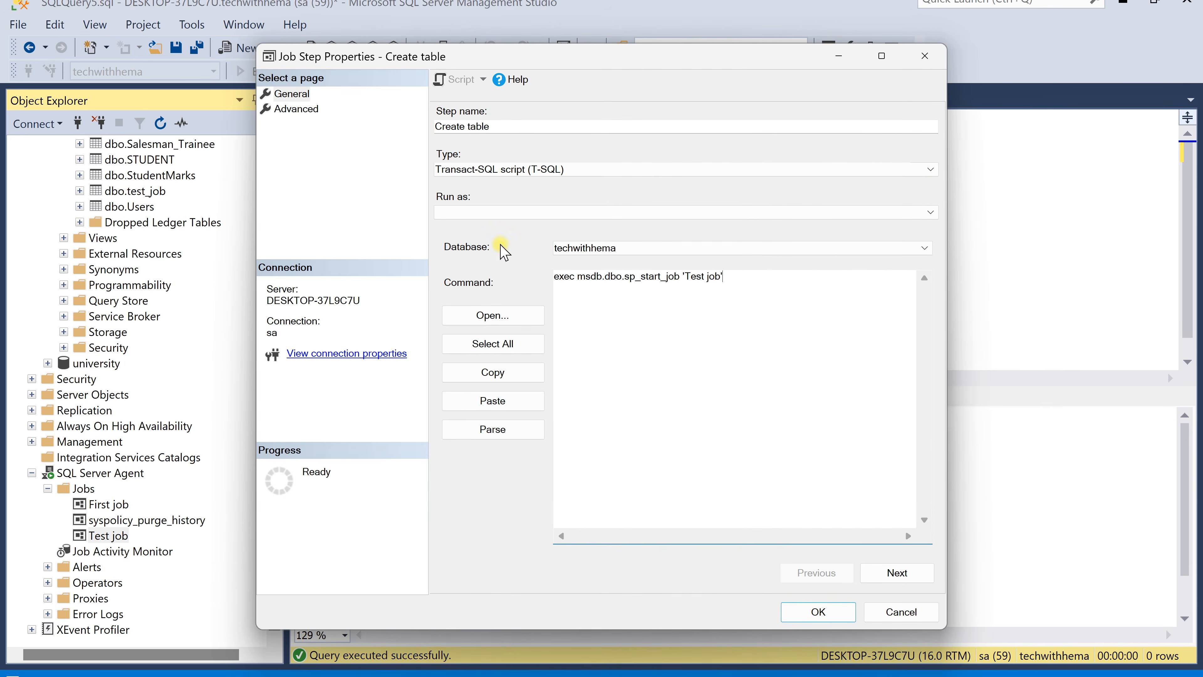
drag(705, 276, 688, 275)
text(Fir)
click(924, 56)
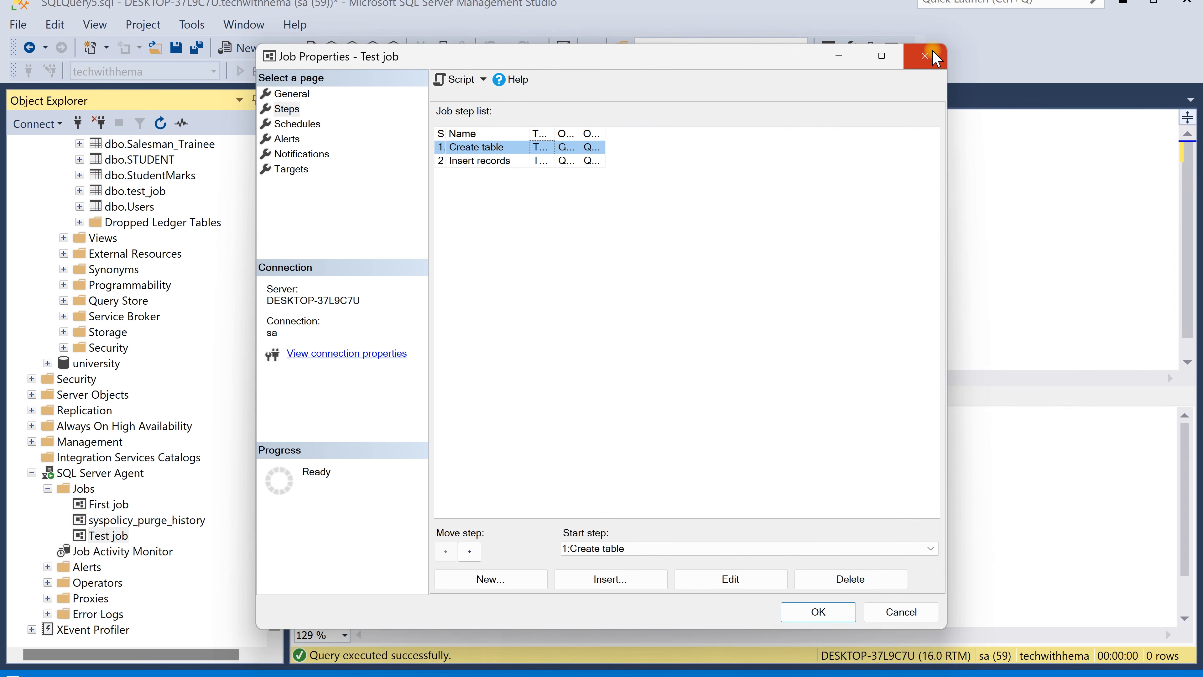
click(925, 56)
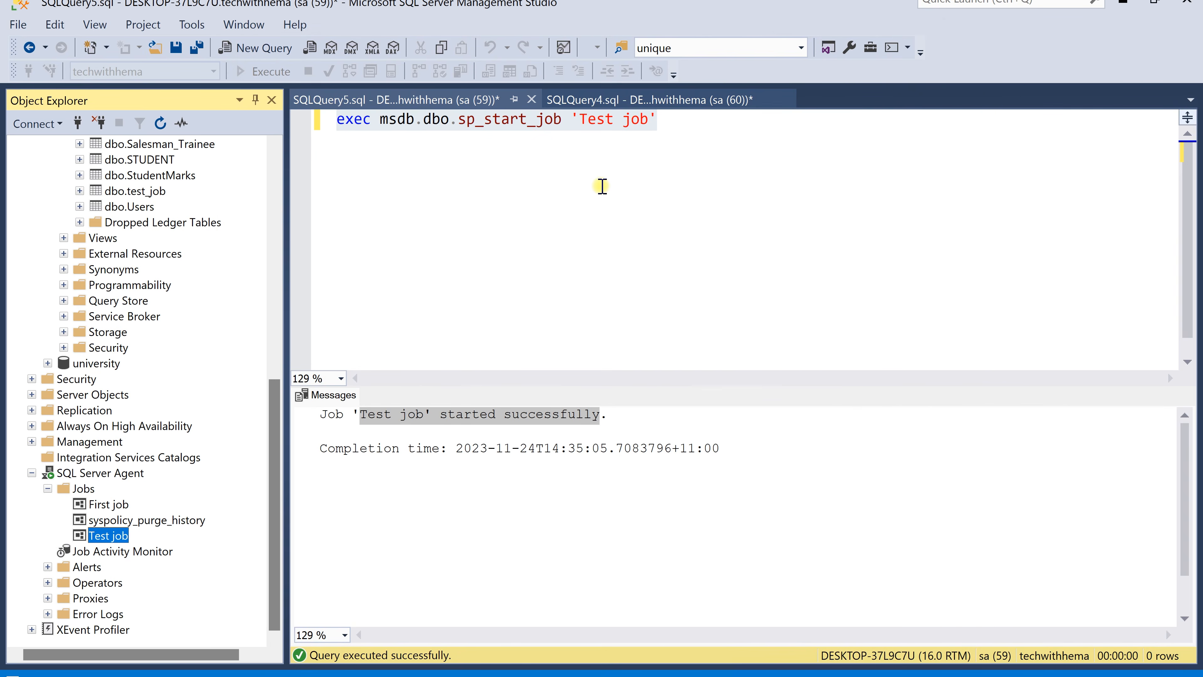
Write and execute select * from msdb.dbo.sysjobs on a new line, then examine the listed jobs
click(699, 134)
key(Return)
key(Return)
text(sele)
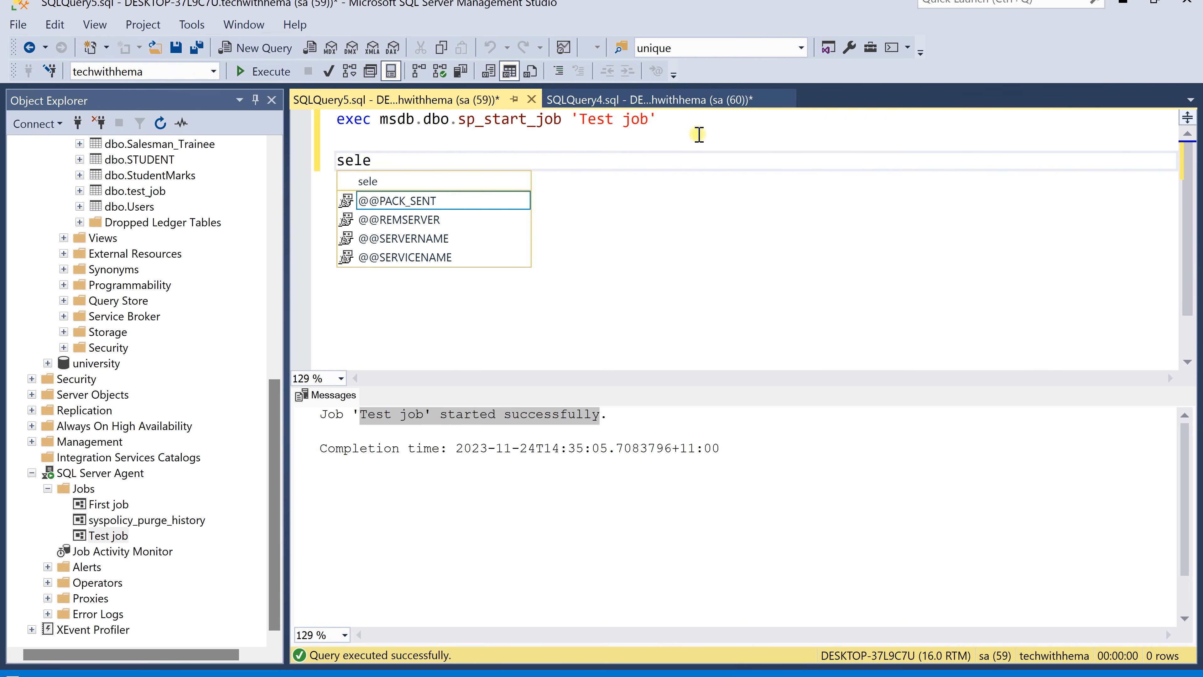
text(ct *)
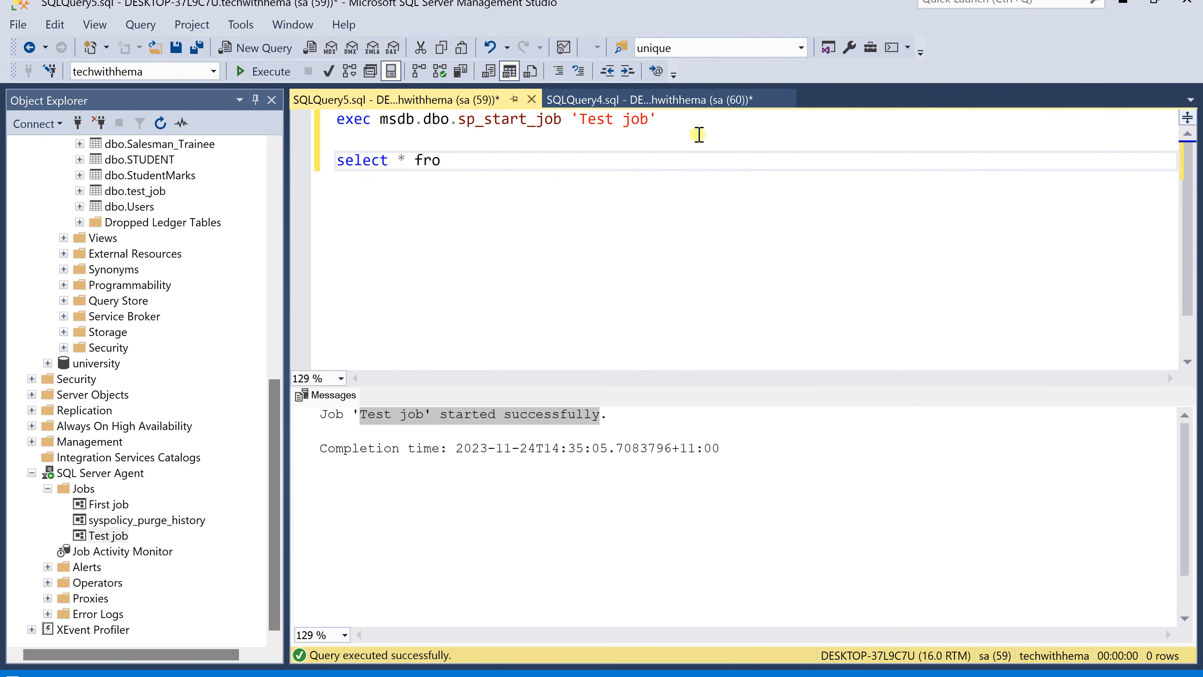
text( from msdb.)
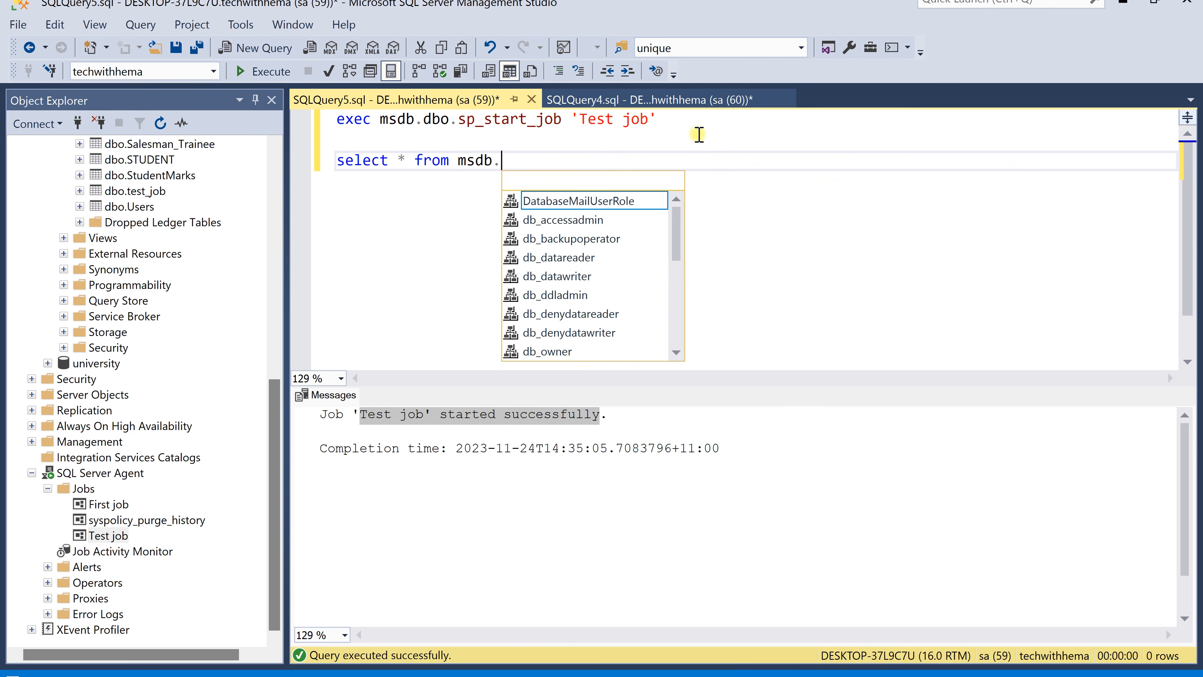
text(dbo.sy)
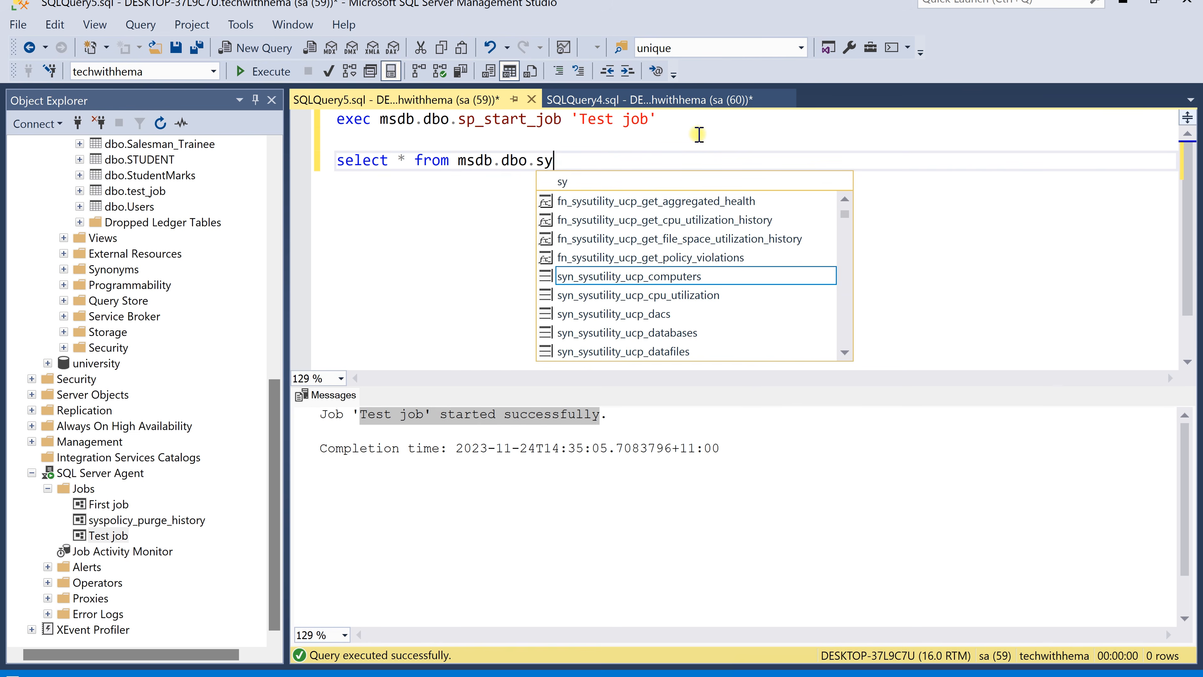
text(sjo)
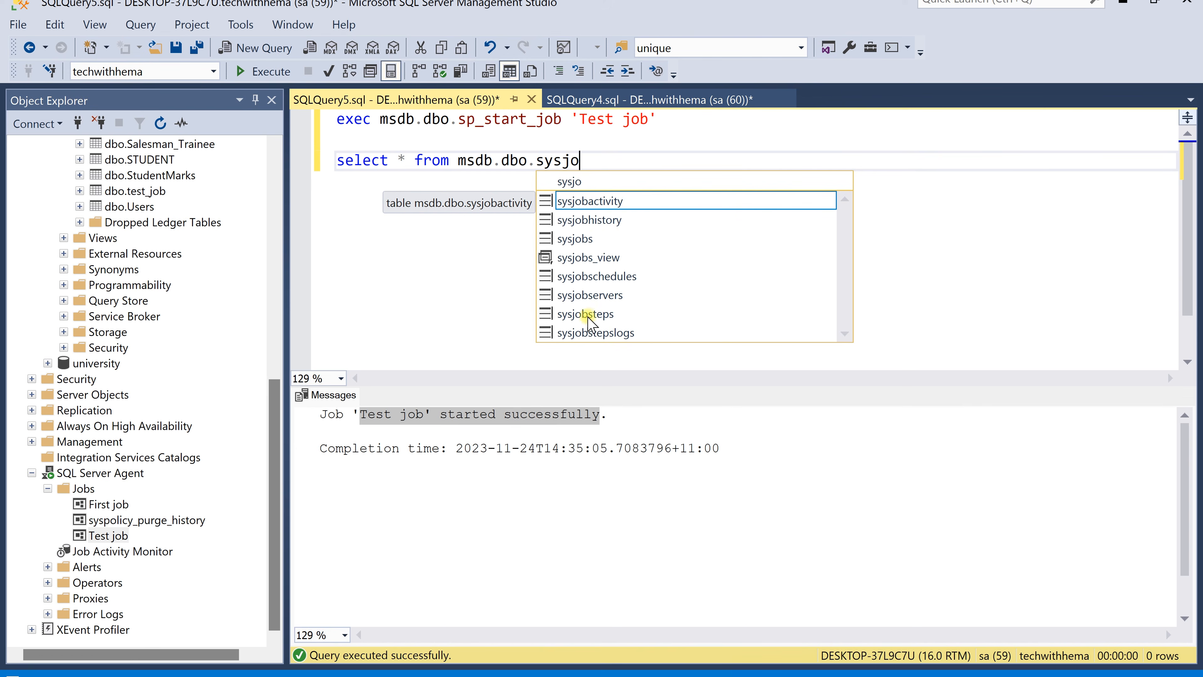
double_click(598, 239)
shift+click(514, 138)
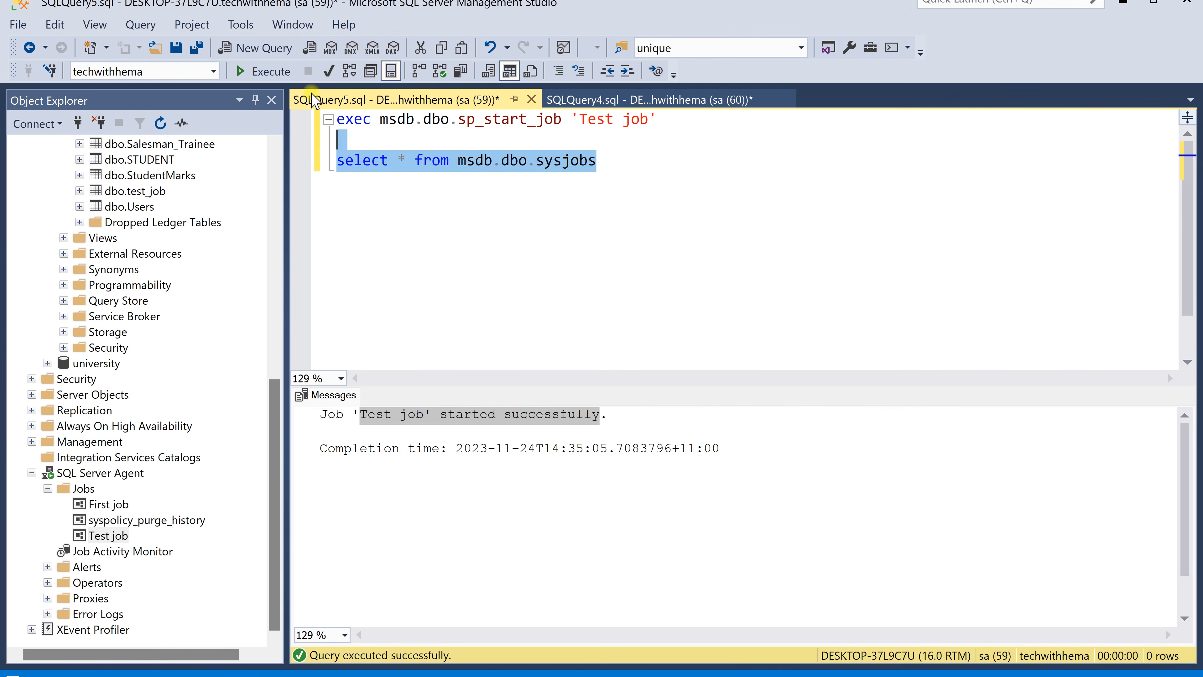
click(266, 71)
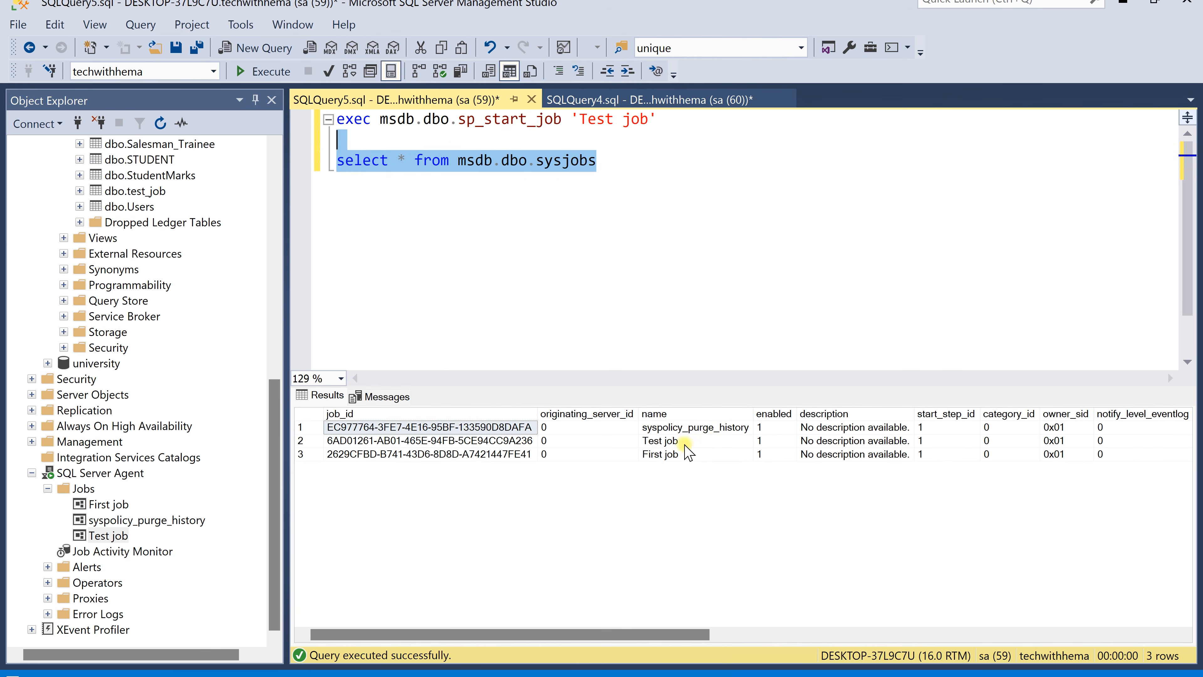
click(704, 428)
click(703, 440)
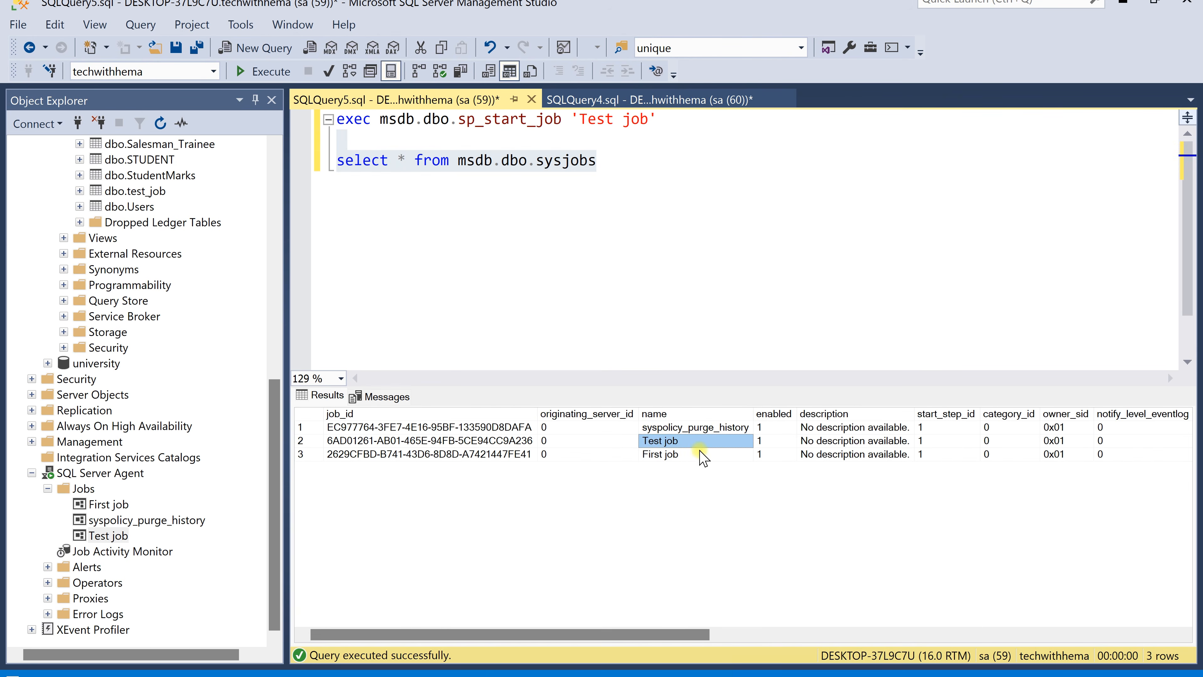
click(703, 455)
drag(672, 634, 616, 634)
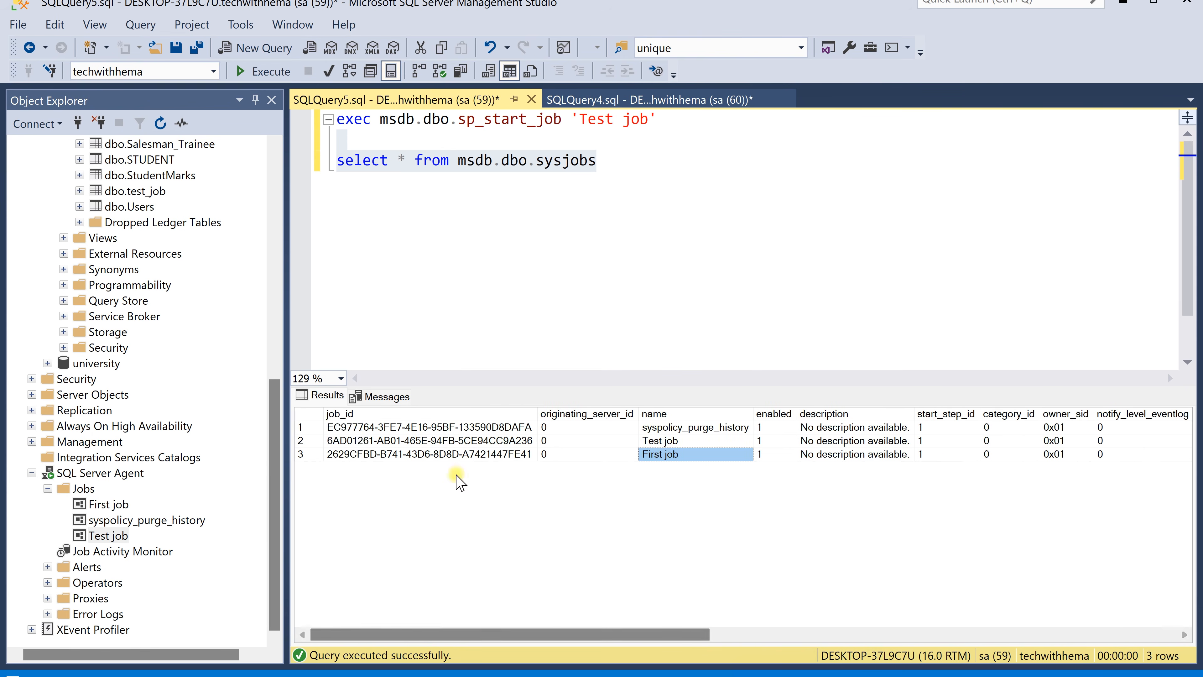
Change the query to select * from msdb.dbo.sysjobsteps, execute it, and examine the job steps' names and commands
click(660, 159)
key(BackSpace)
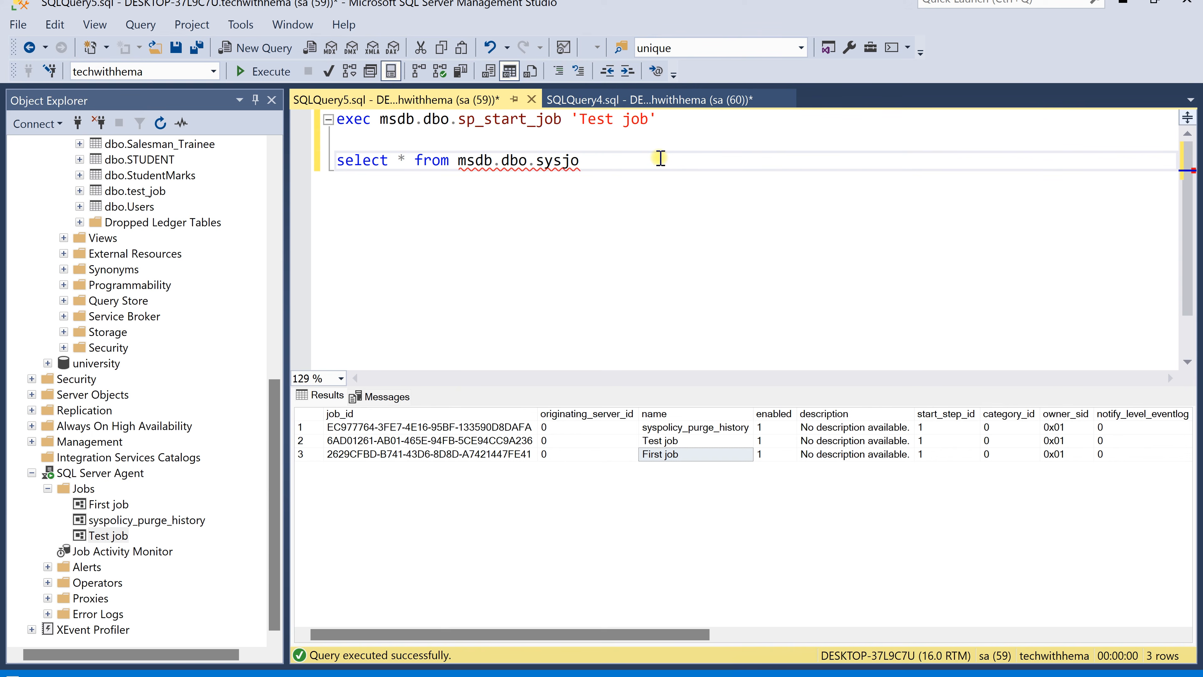
text(b)
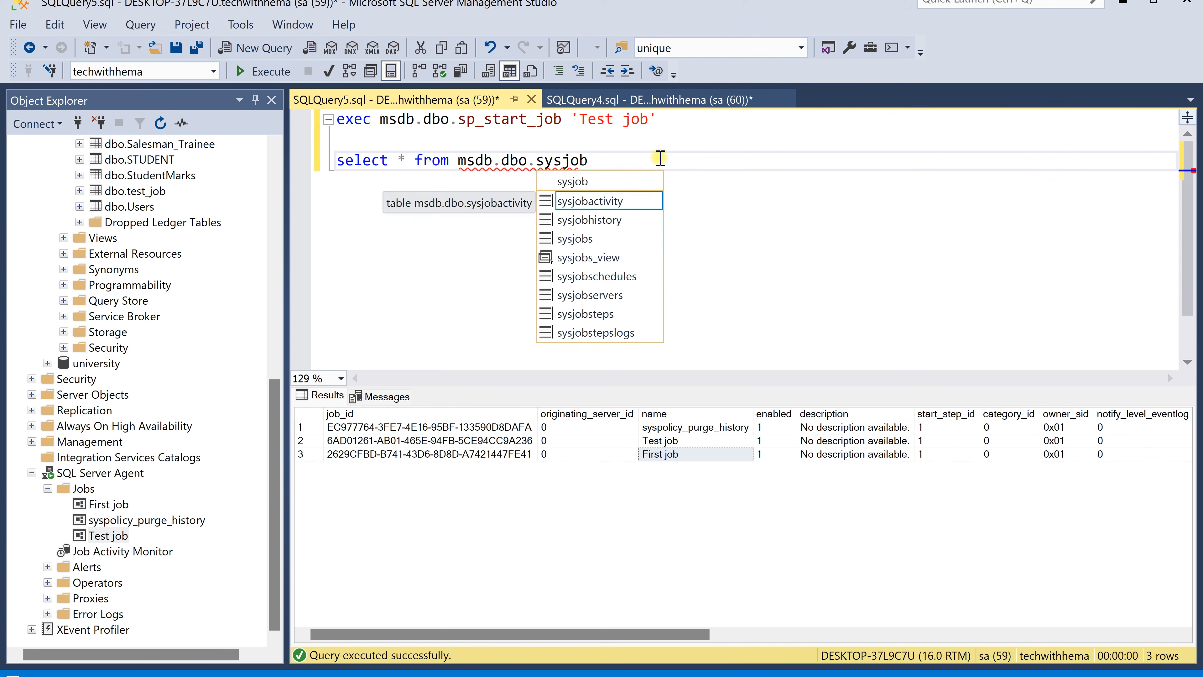
double_click(616, 313)
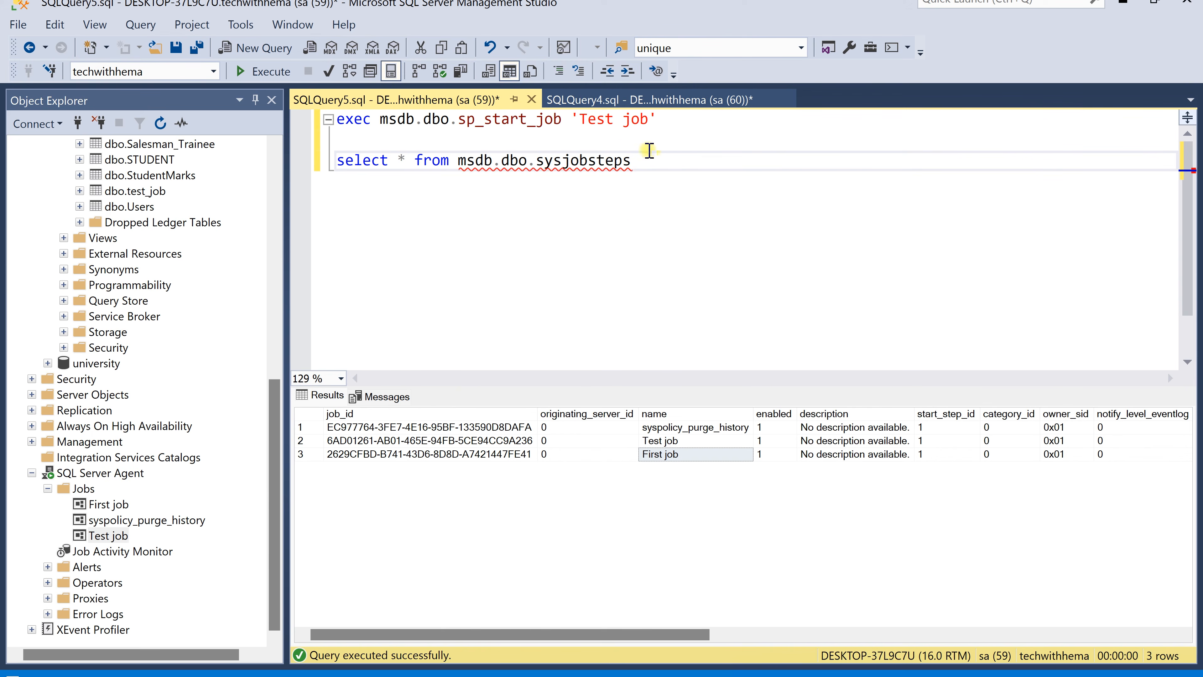
drag(633, 160, 626, 147)
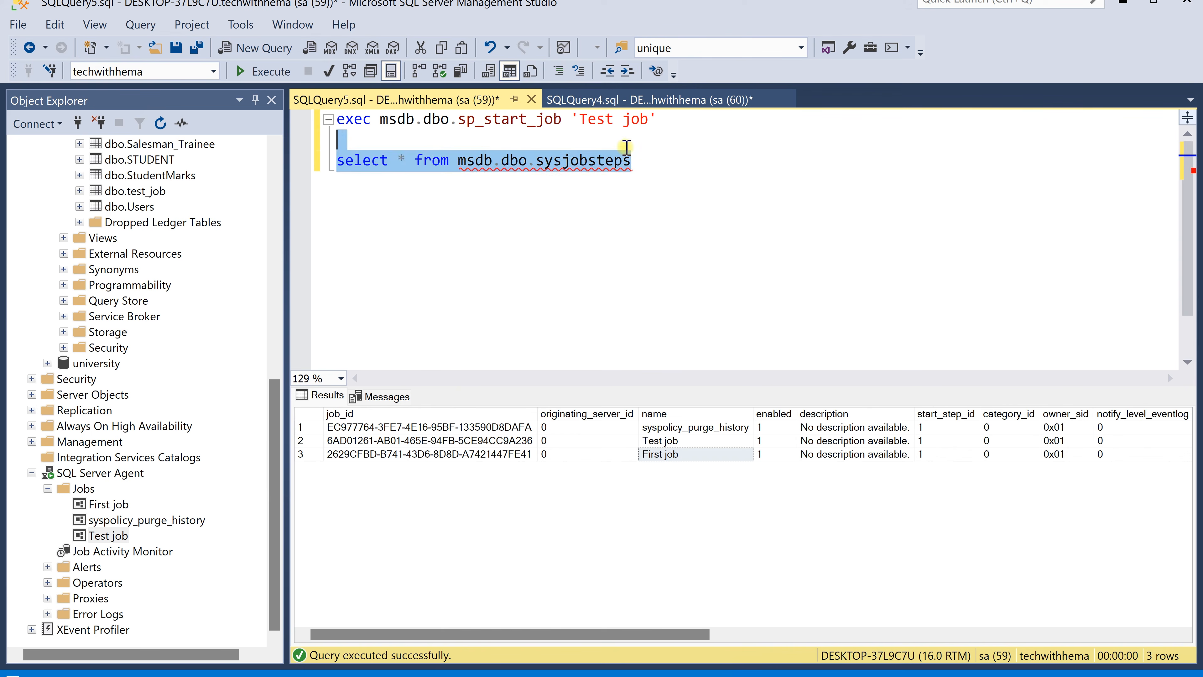
click(267, 71)
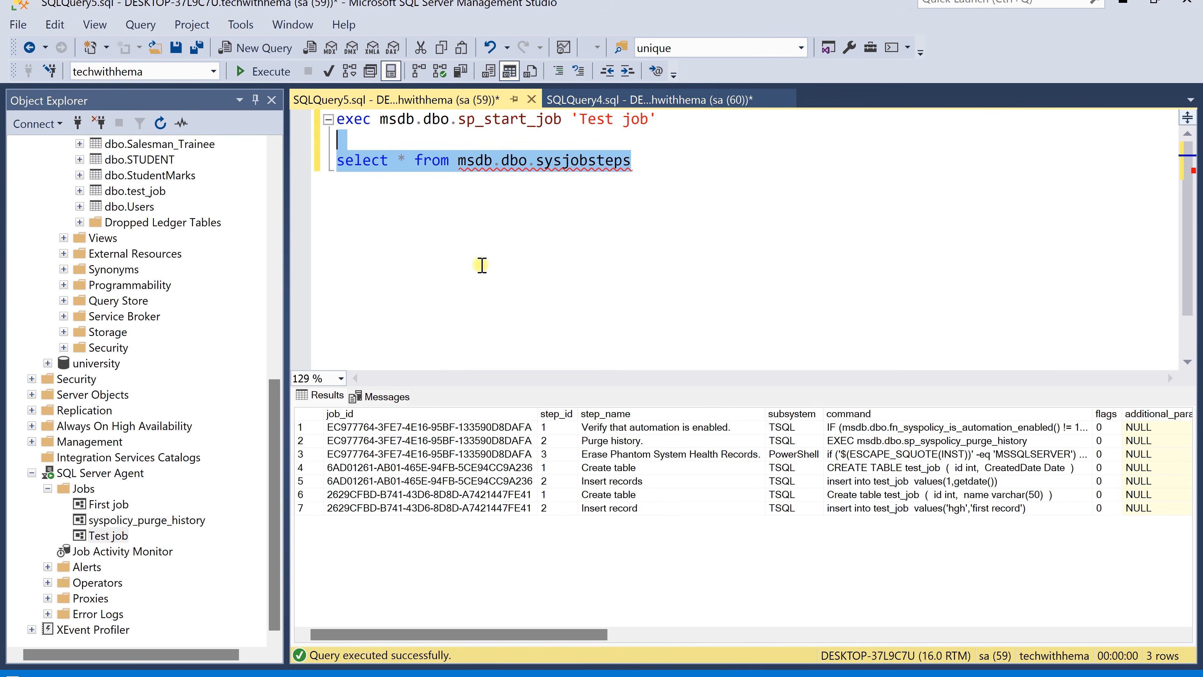
click(640, 481)
click(626, 467)
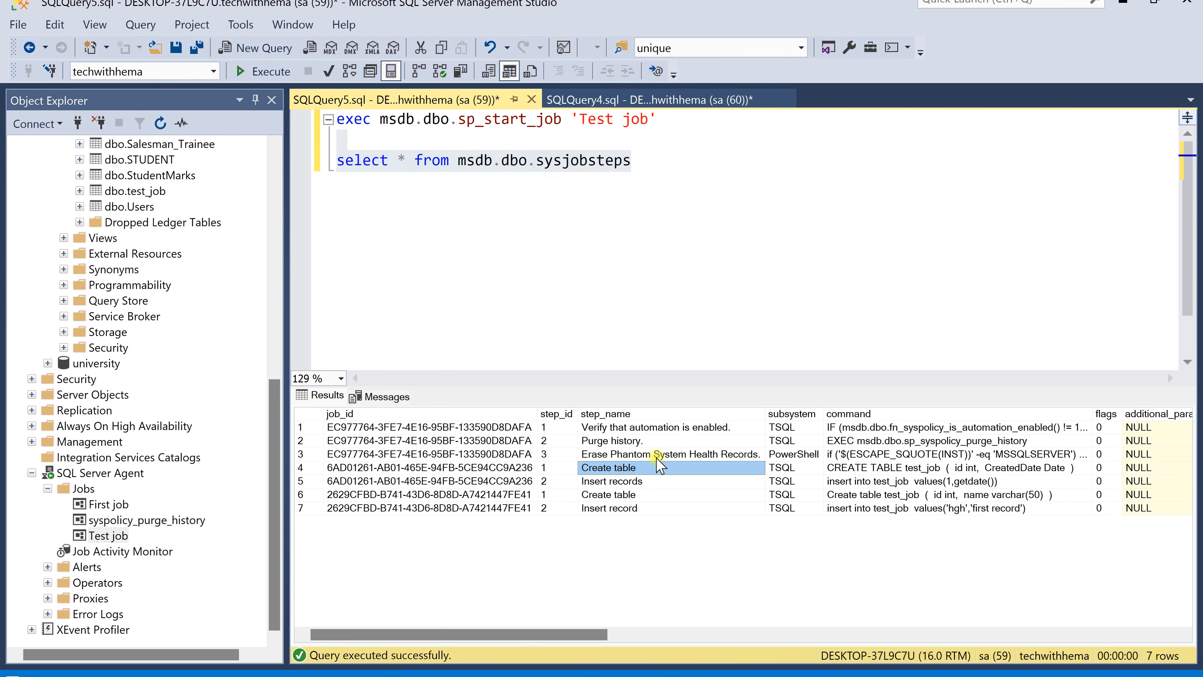
click(892, 467)
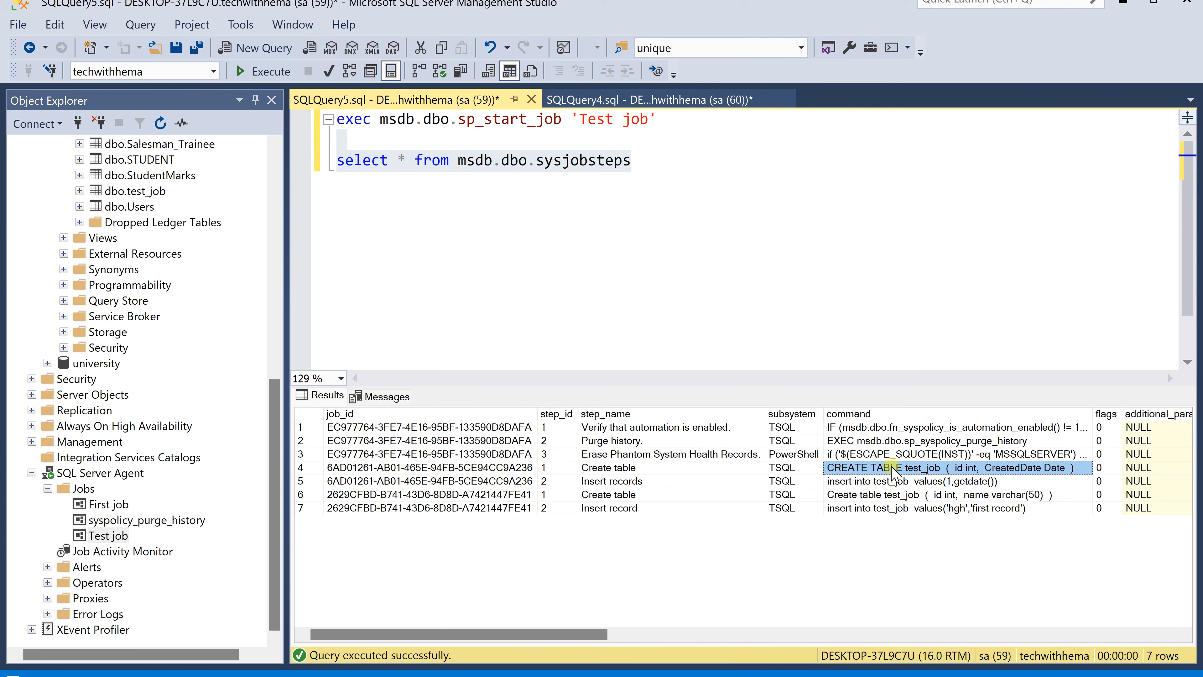
click(890, 481)
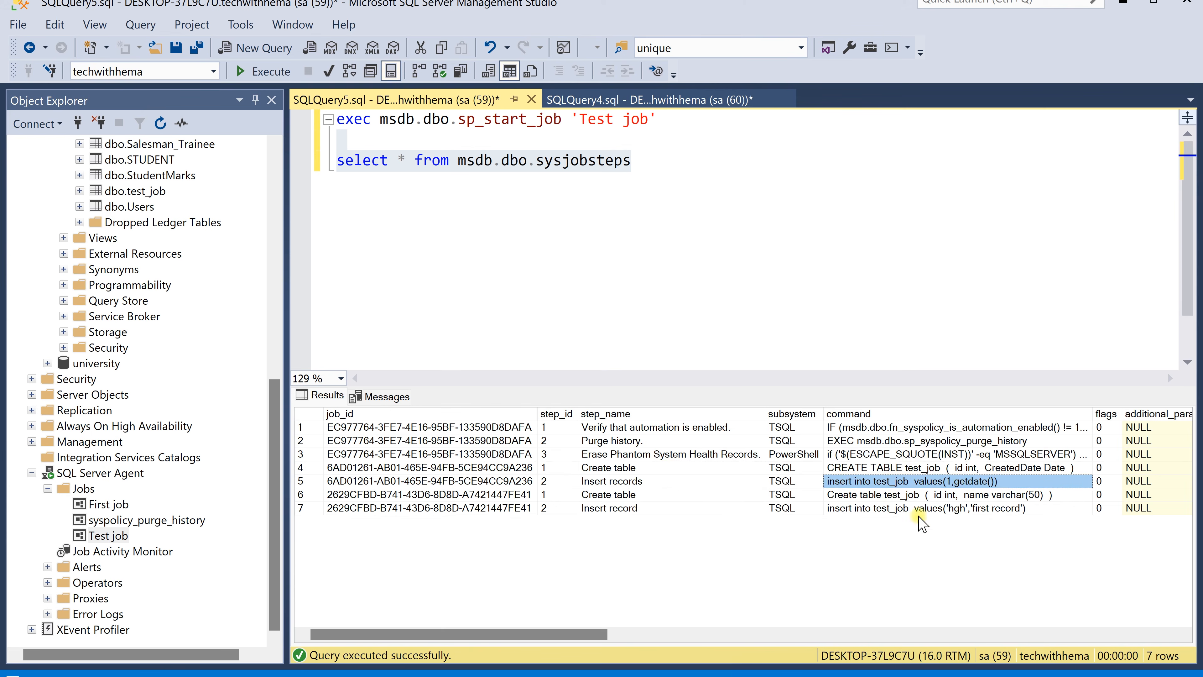
click(906, 496)
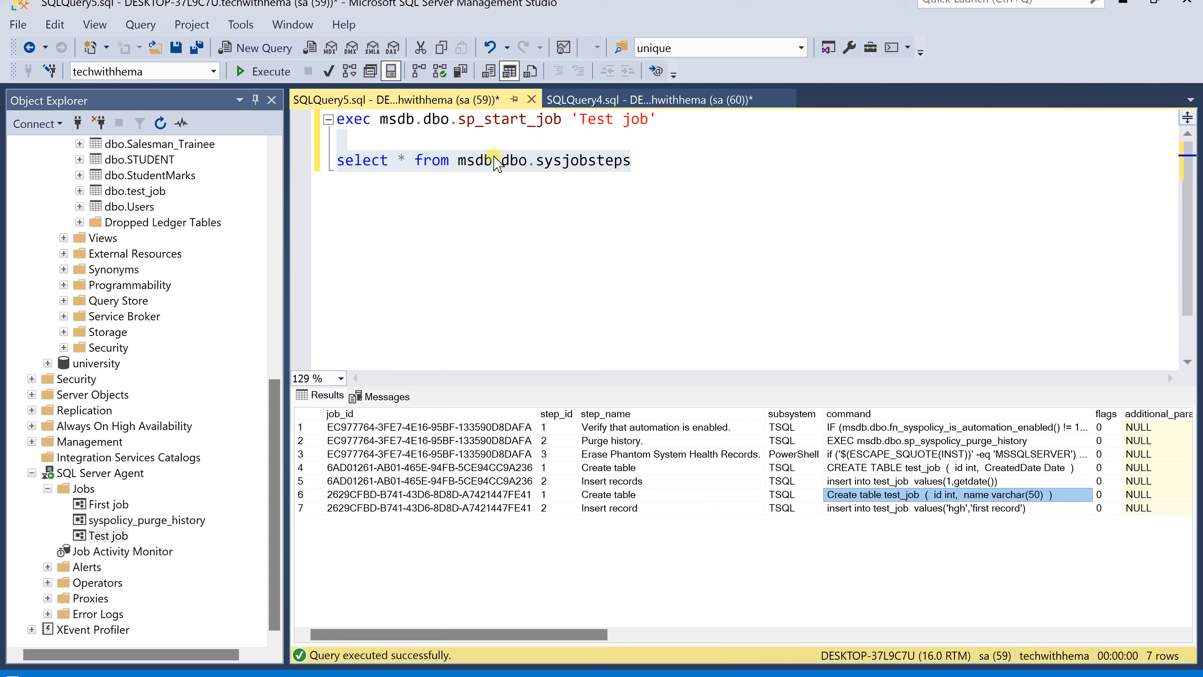
Open the editor's context menu on the sysjobsteps query line
click(671, 160)
right_click(600, 160)
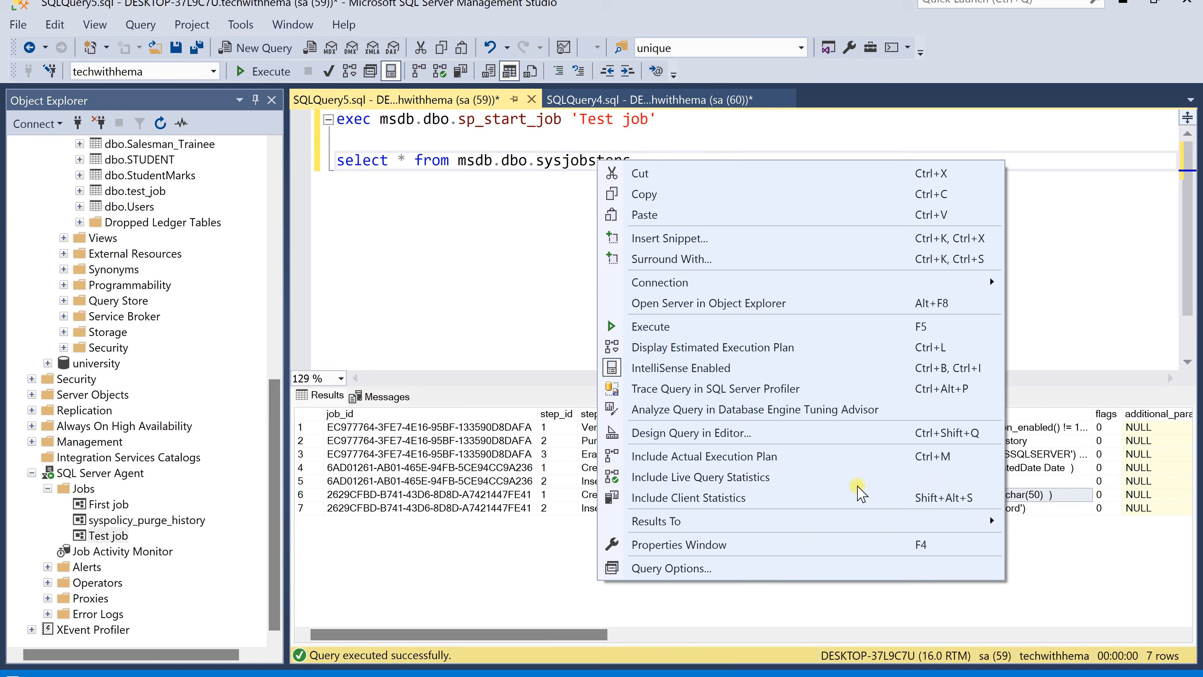